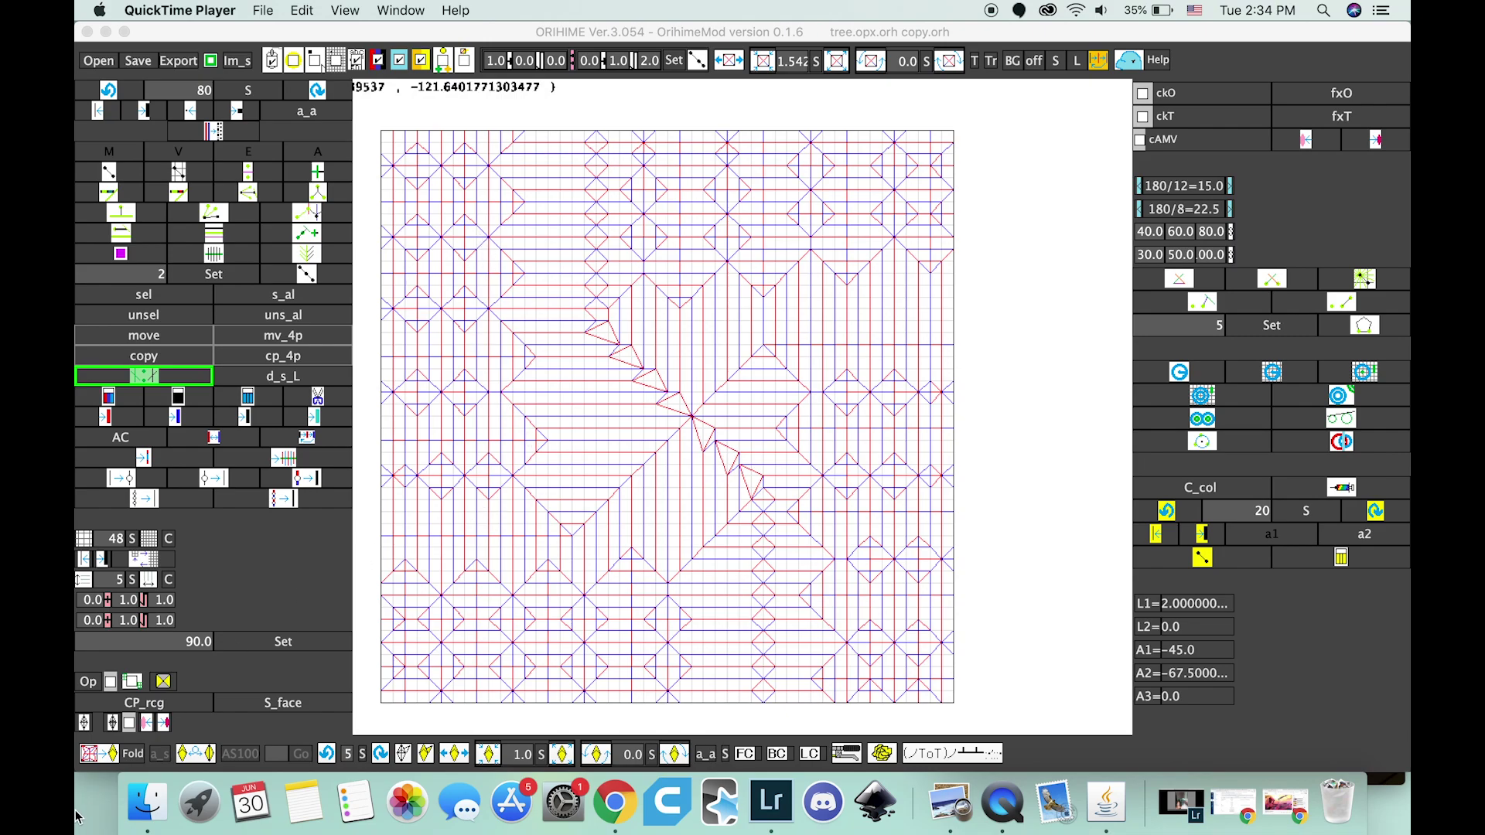
Fold the tree crease pattern into a yellow preview, move it right and flip it.
click(126, 755)
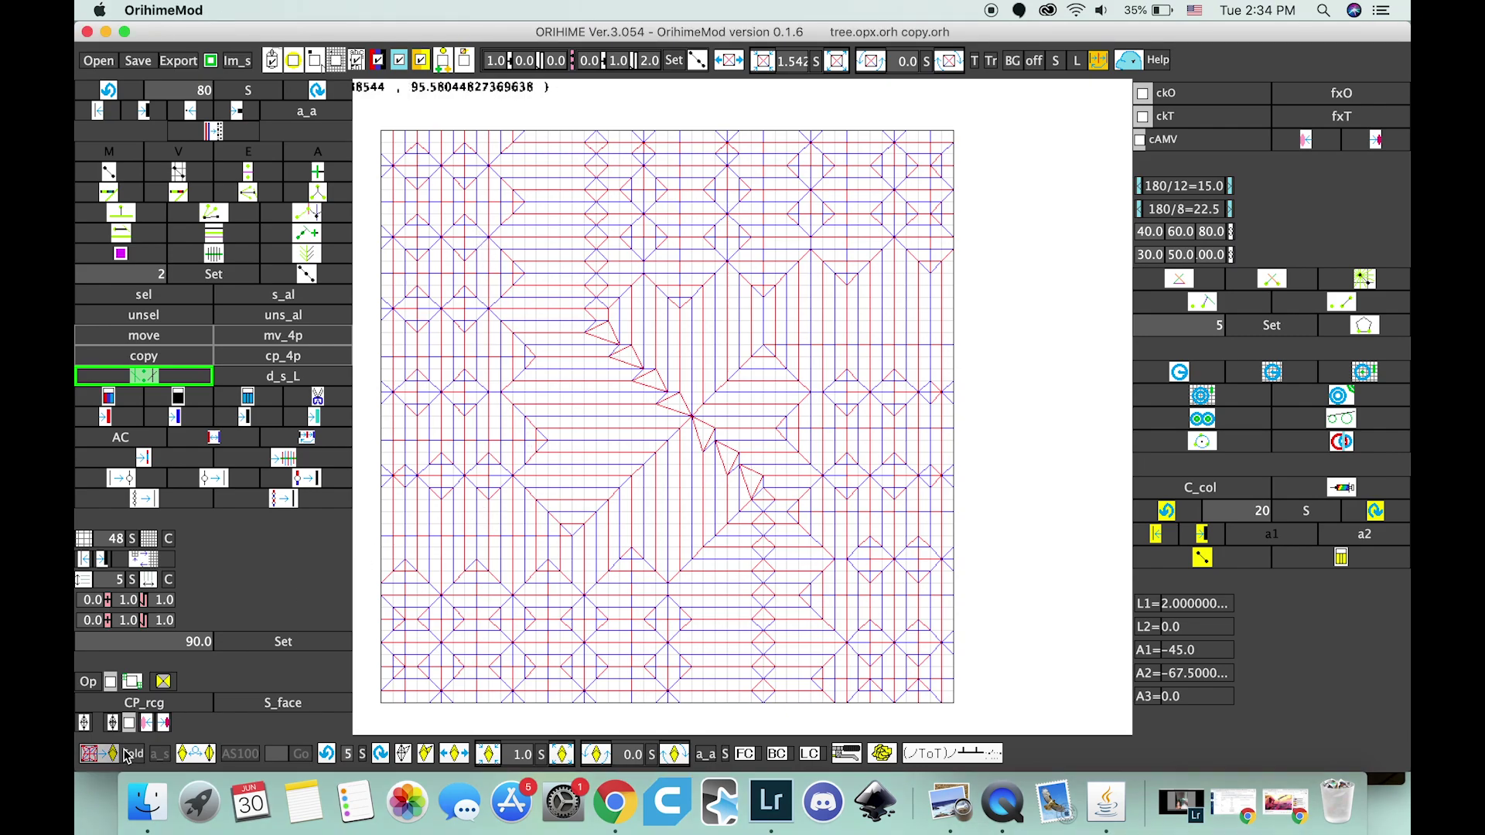
click(129, 754)
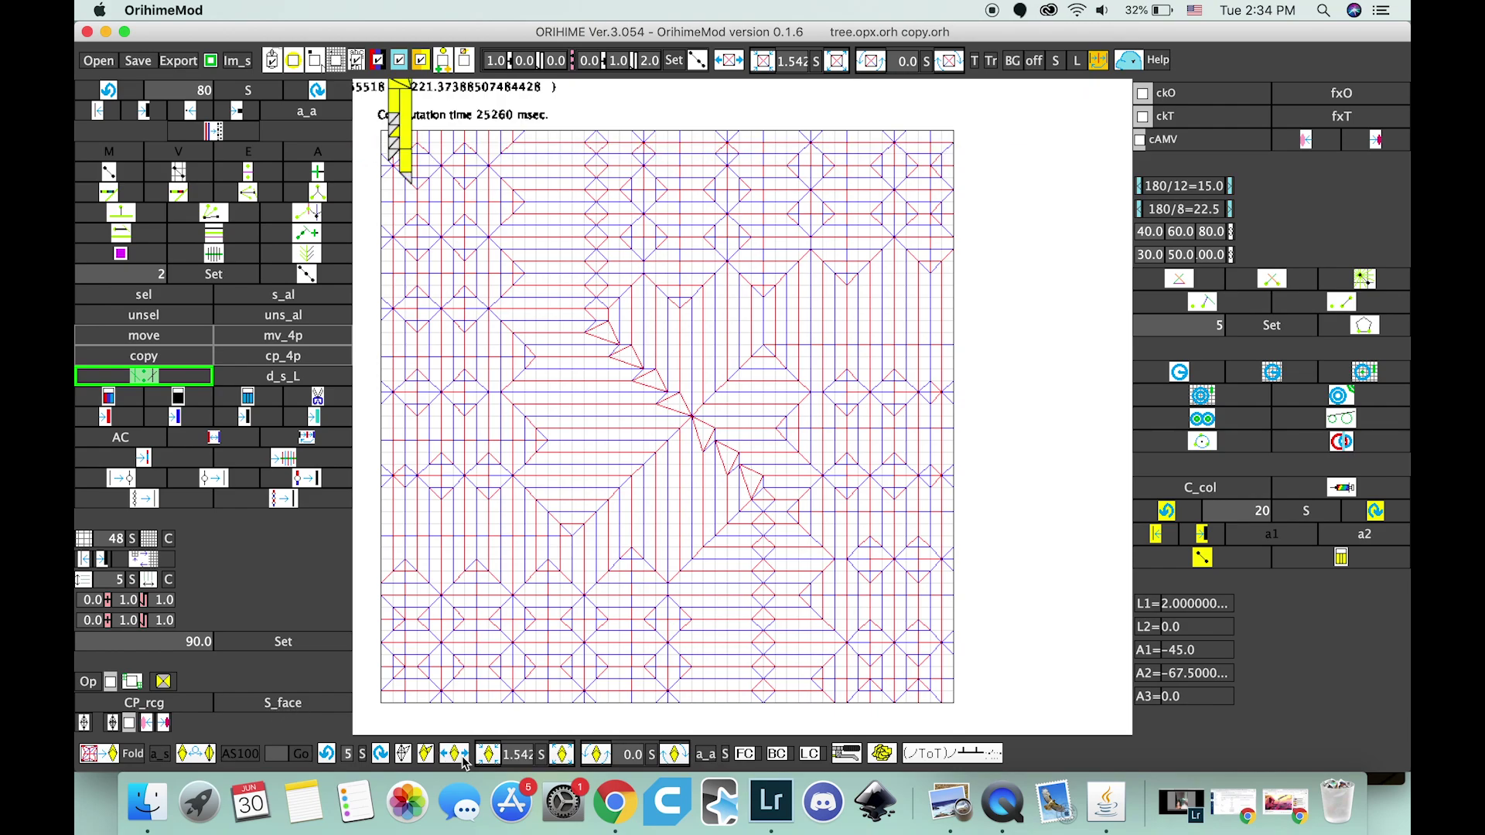
drag(398, 147, 871, 468)
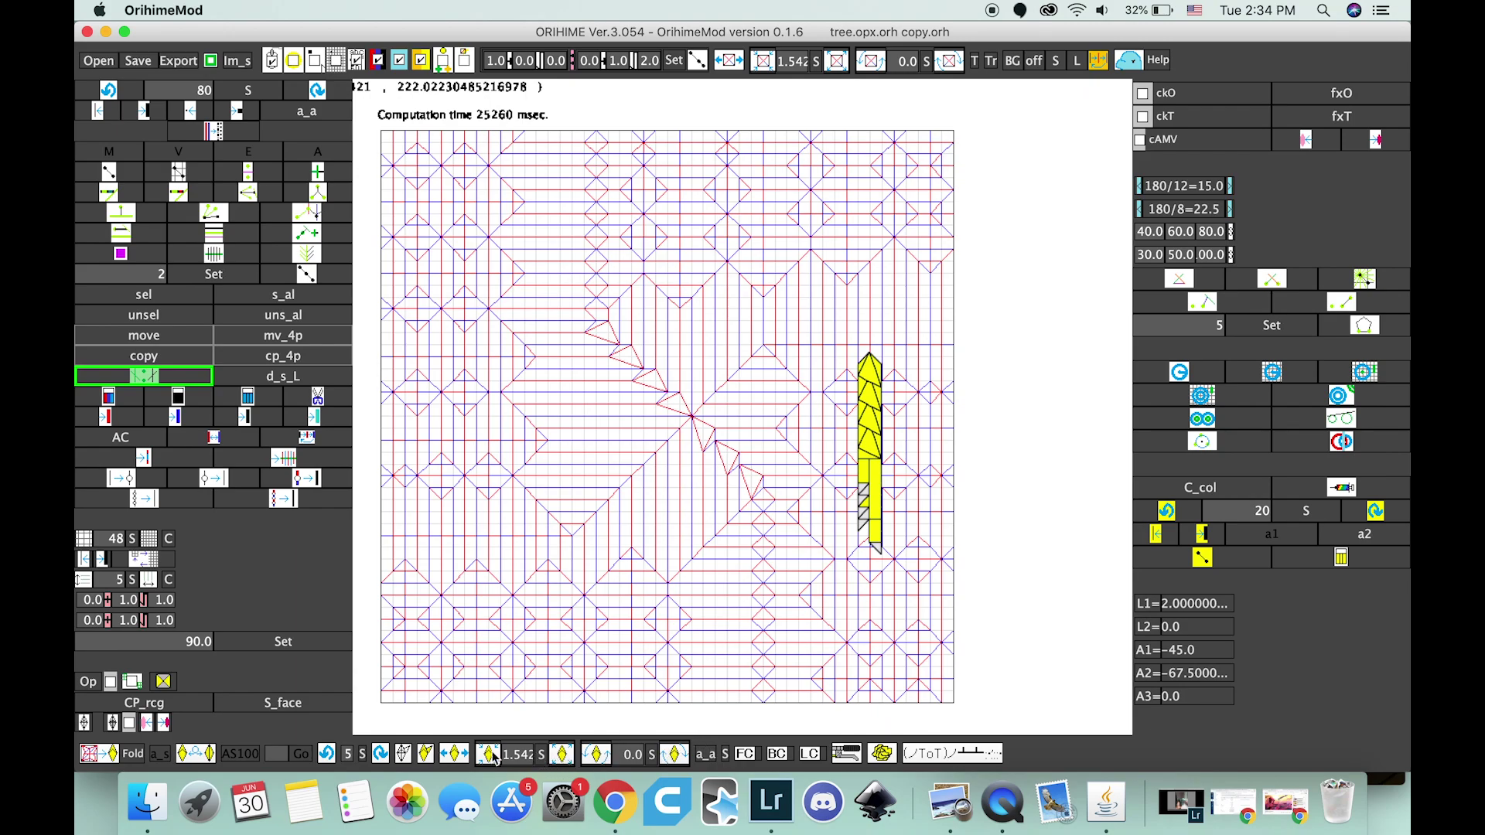
click(209, 758)
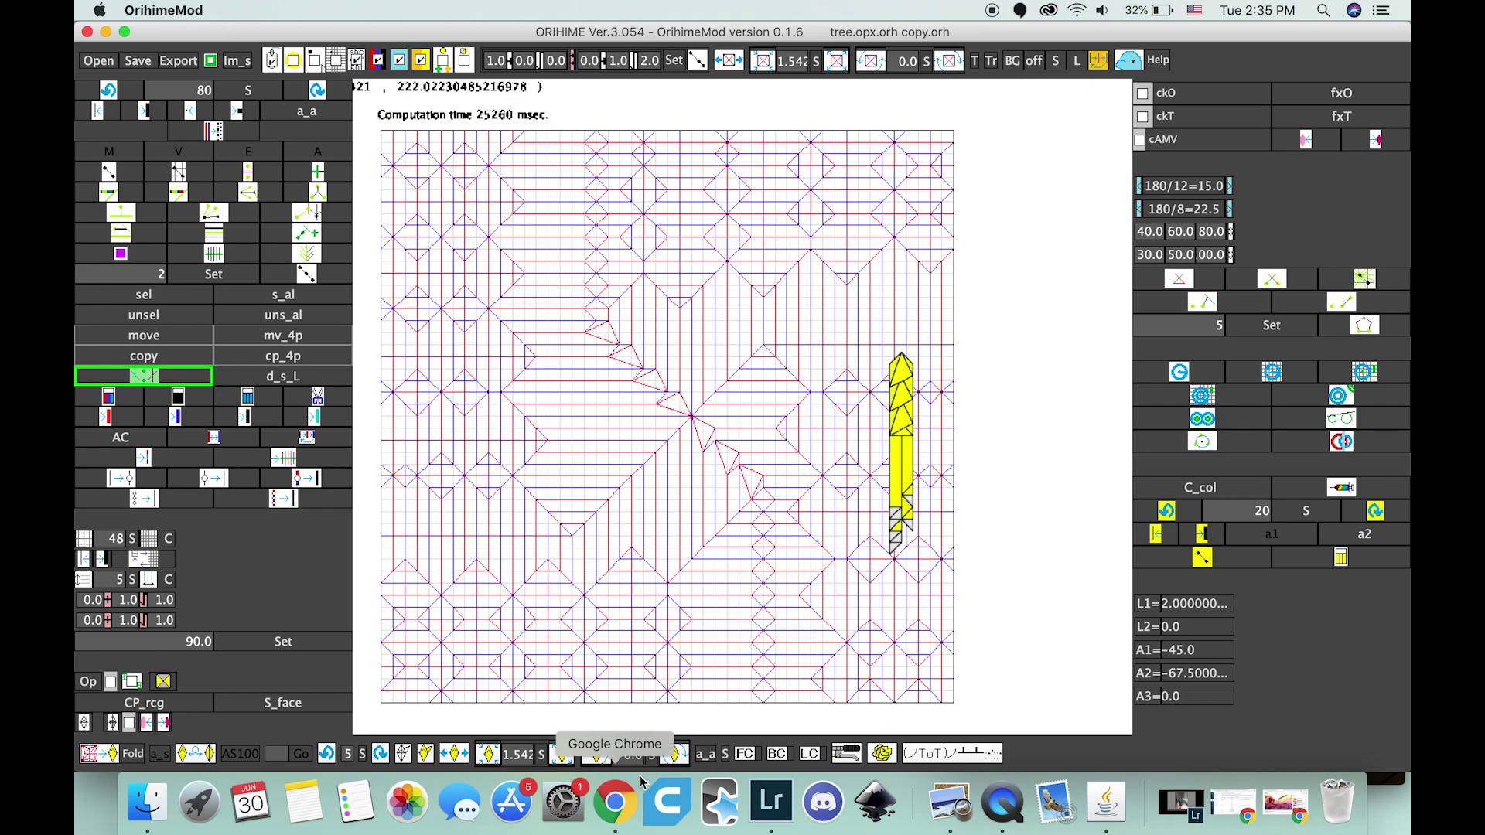
Rotate the folded preview in 22.5° steps until it lies diagonally on the right.
click(675, 754)
click(675, 754)
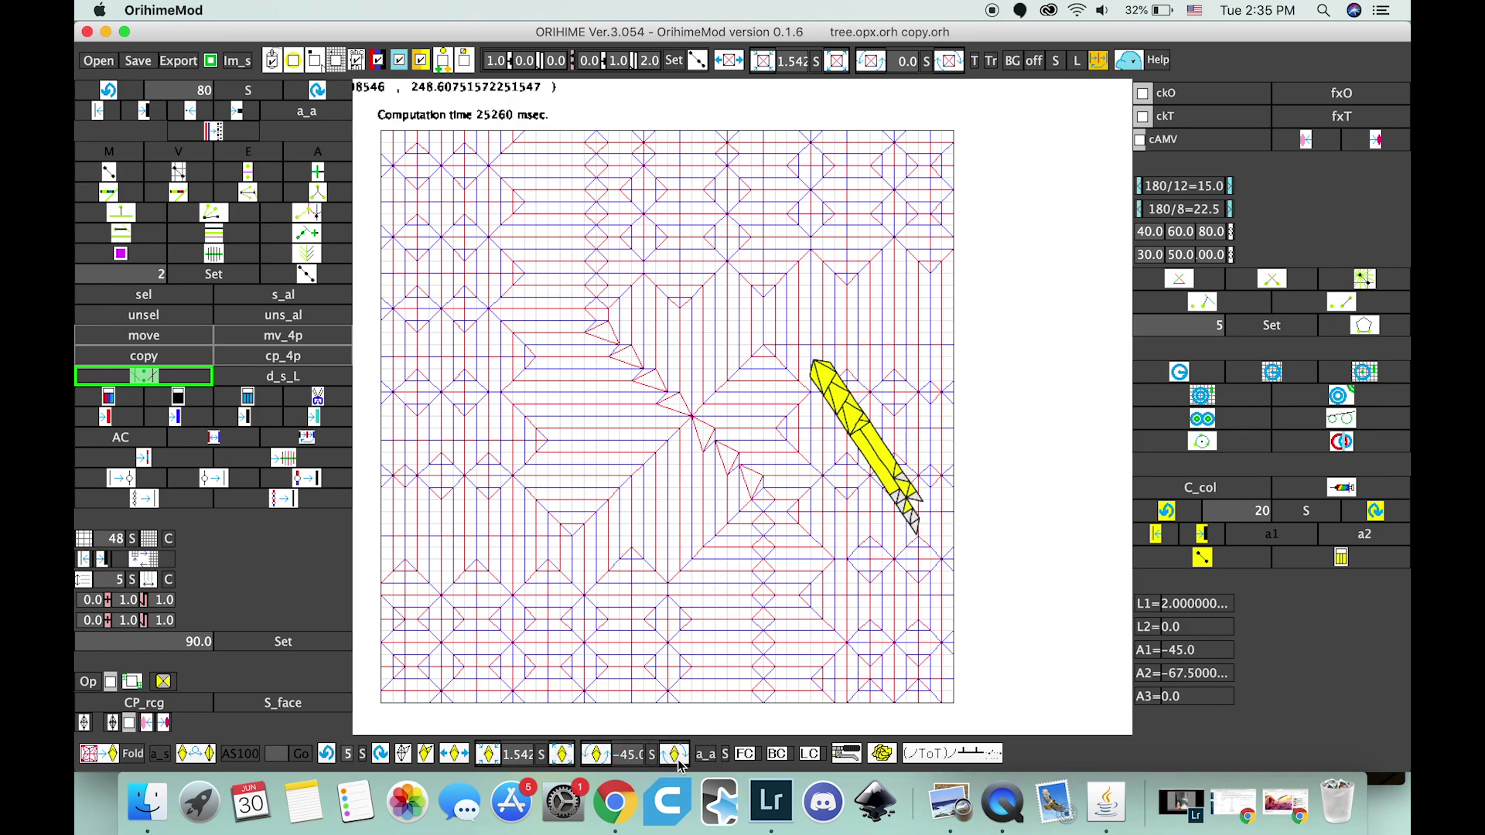
click(674, 755)
click(675, 754)
click(675, 754)
click(674, 755)
click(675, 755)
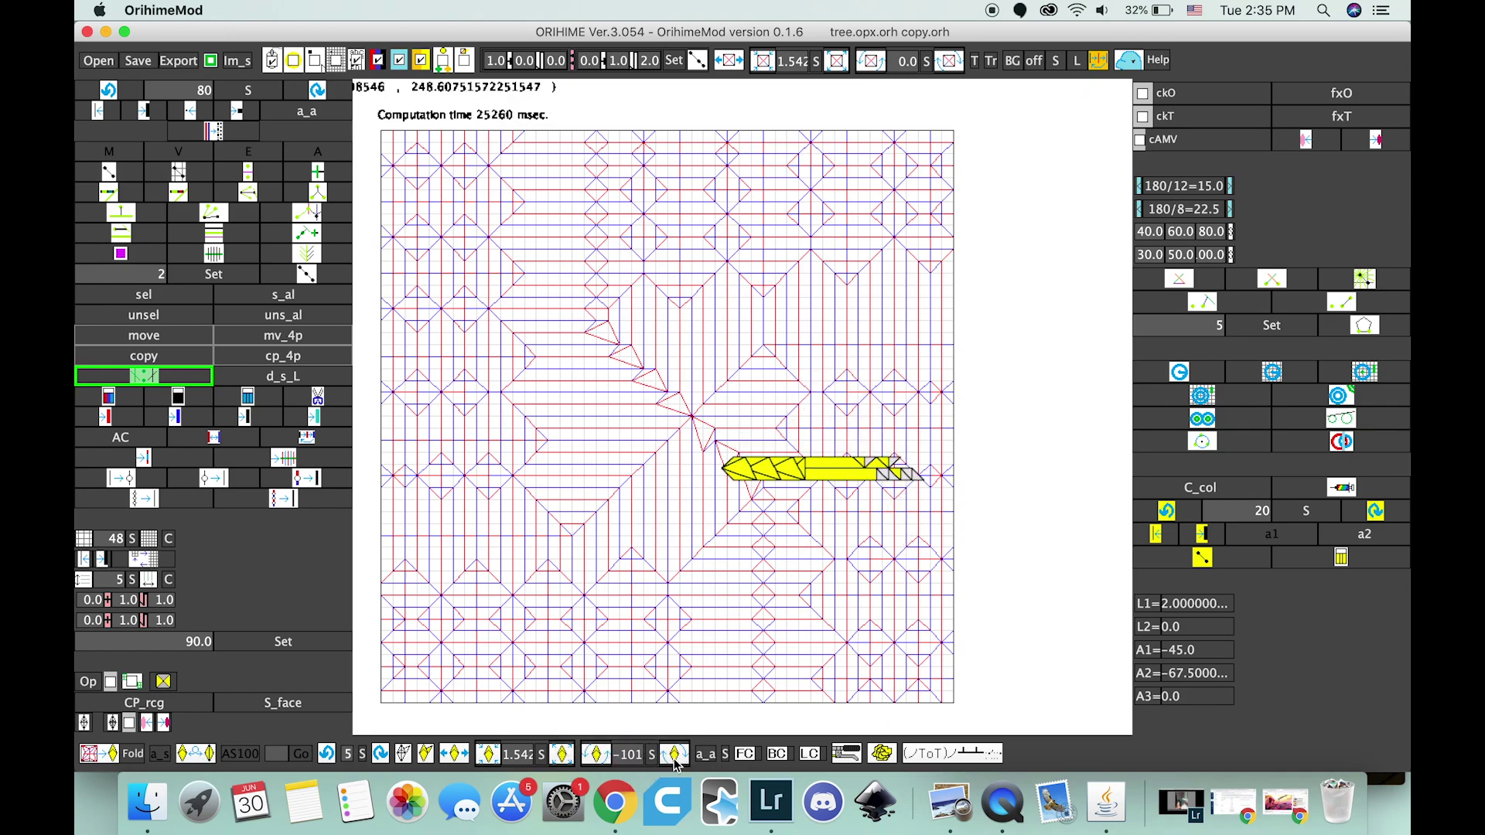
click(675, 754)
click(674, 754)
click(674, 754)
click(674, 754)
click(675, 755)
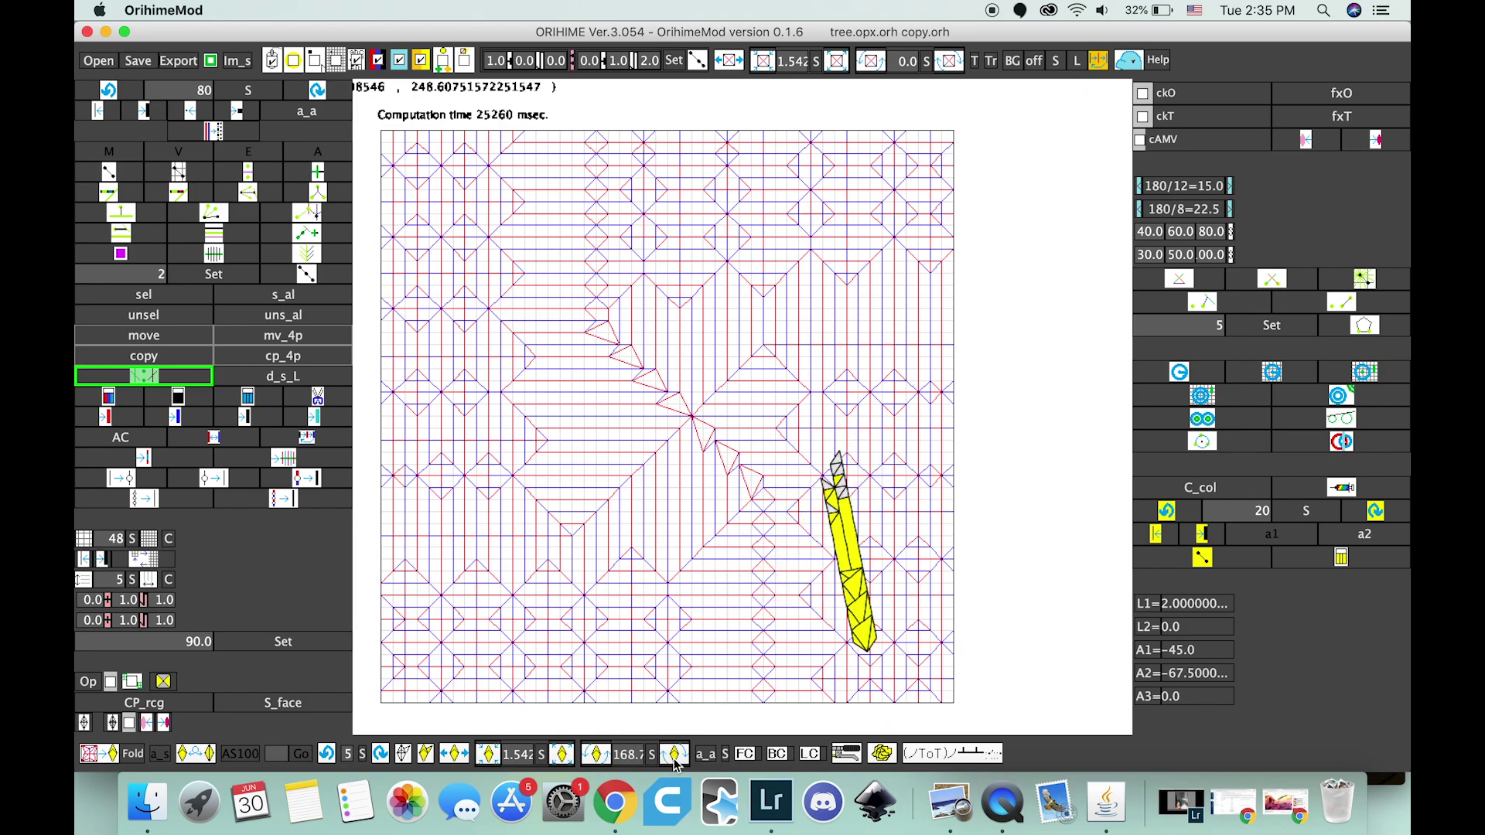
click(674, 754)
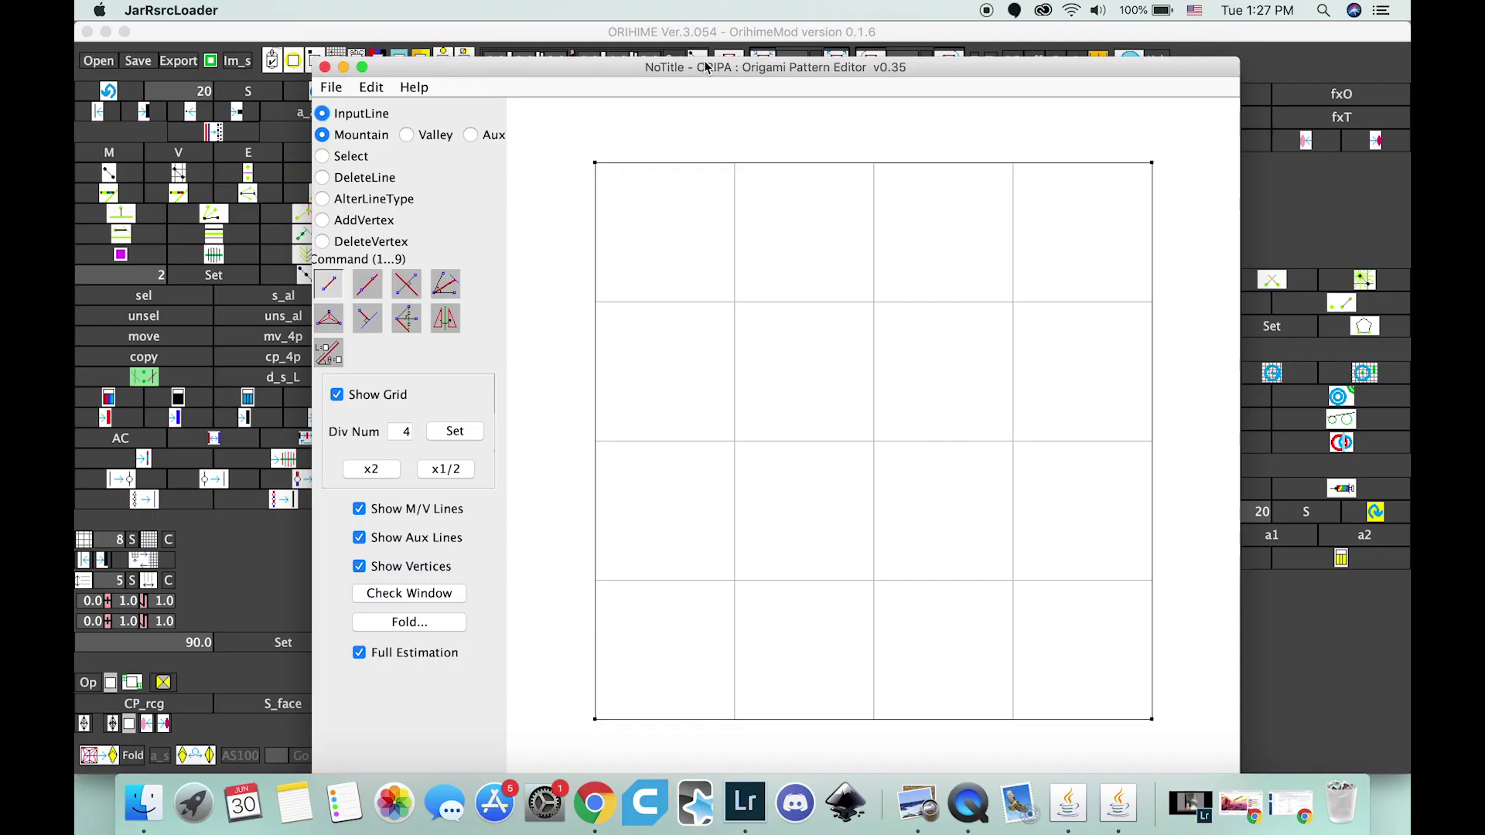
drag(706, 68, 674, 33)
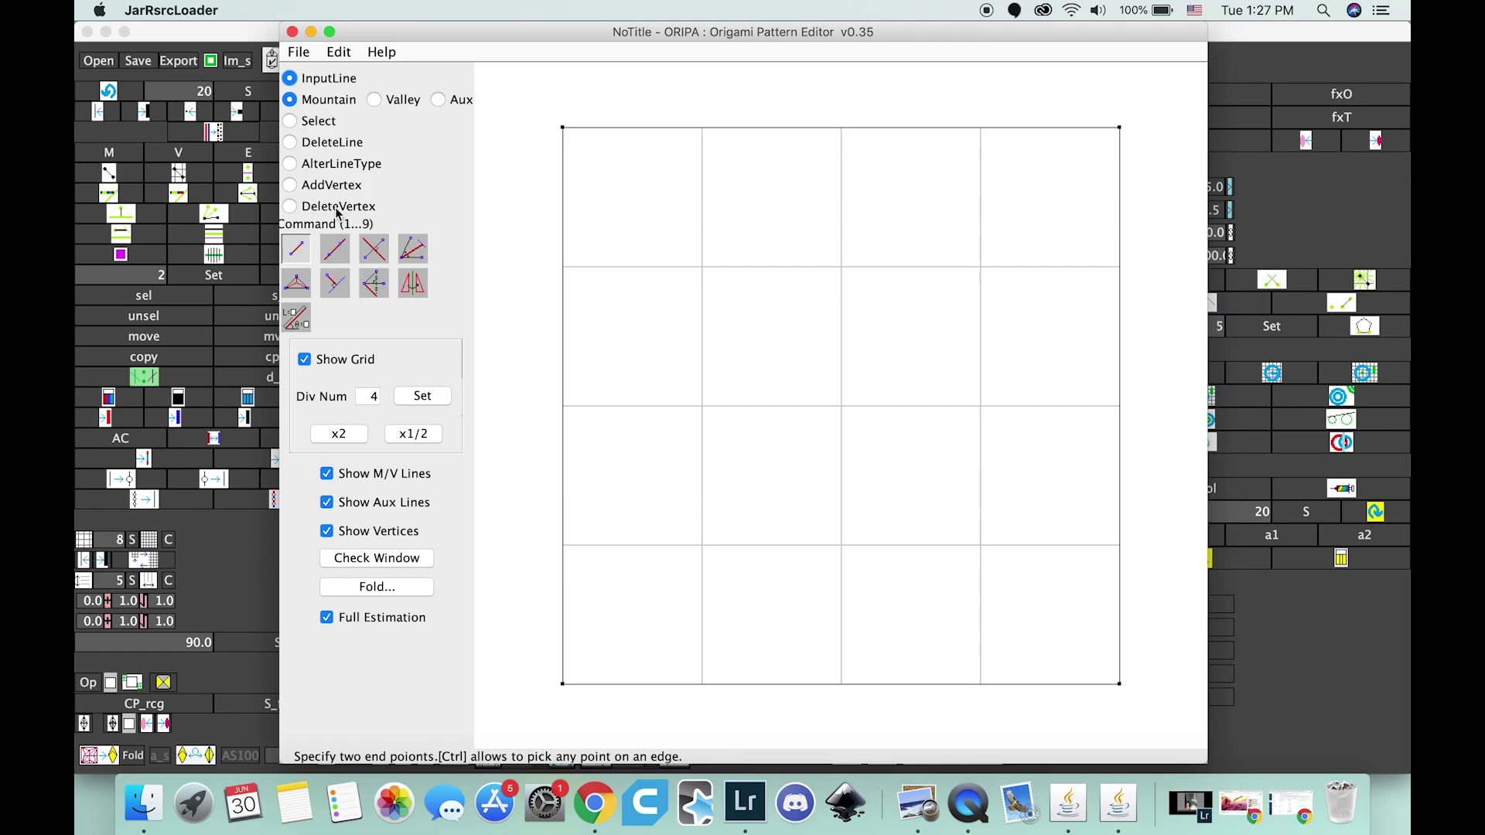
Move the ORIPA window left and switch it to the DeleteLine mode under AlterLineType.
drag(462, 35, 384, 40)
click(231, 168)
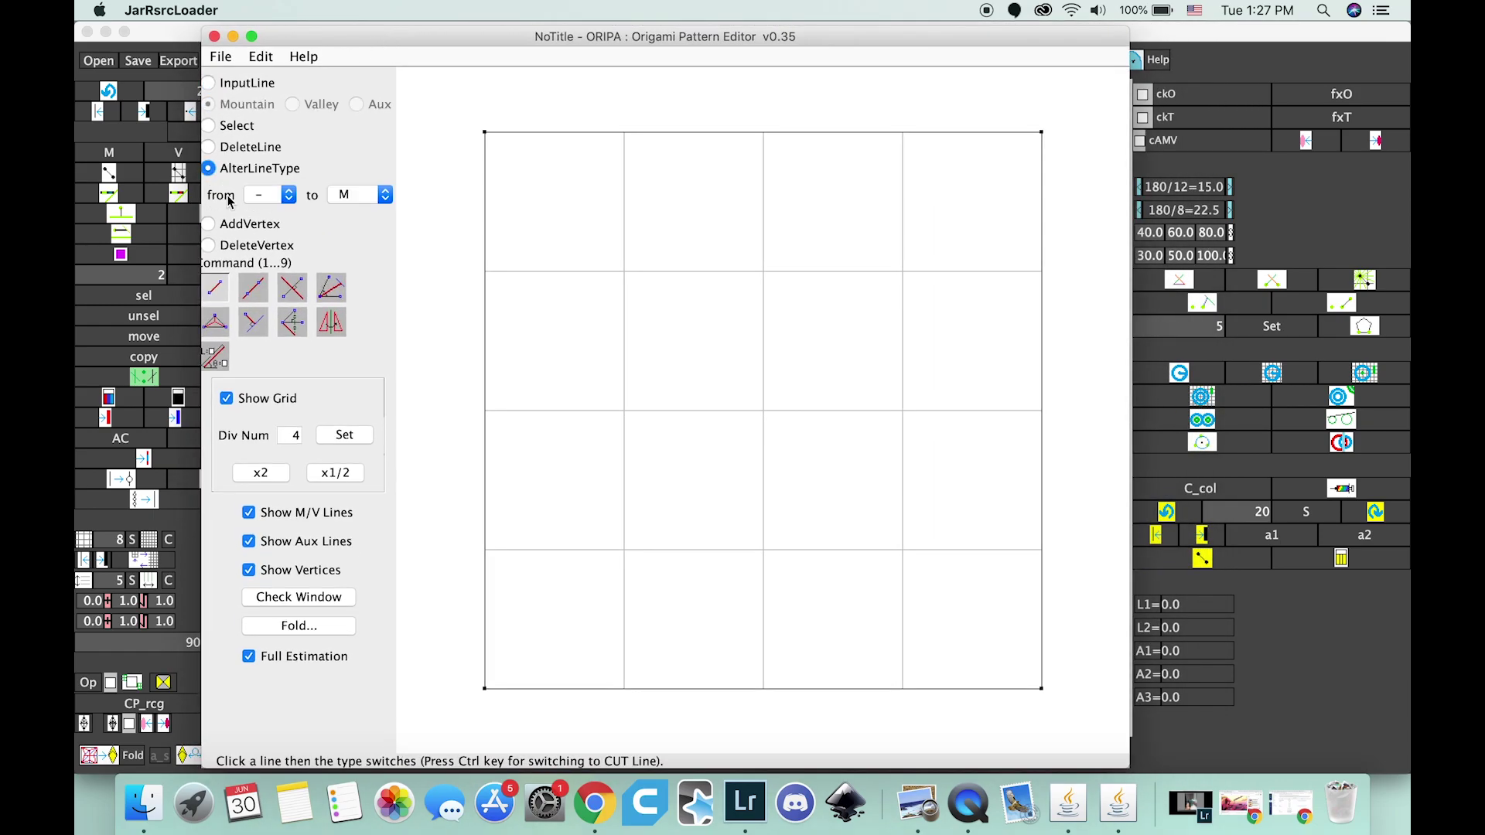
click(231, 147)
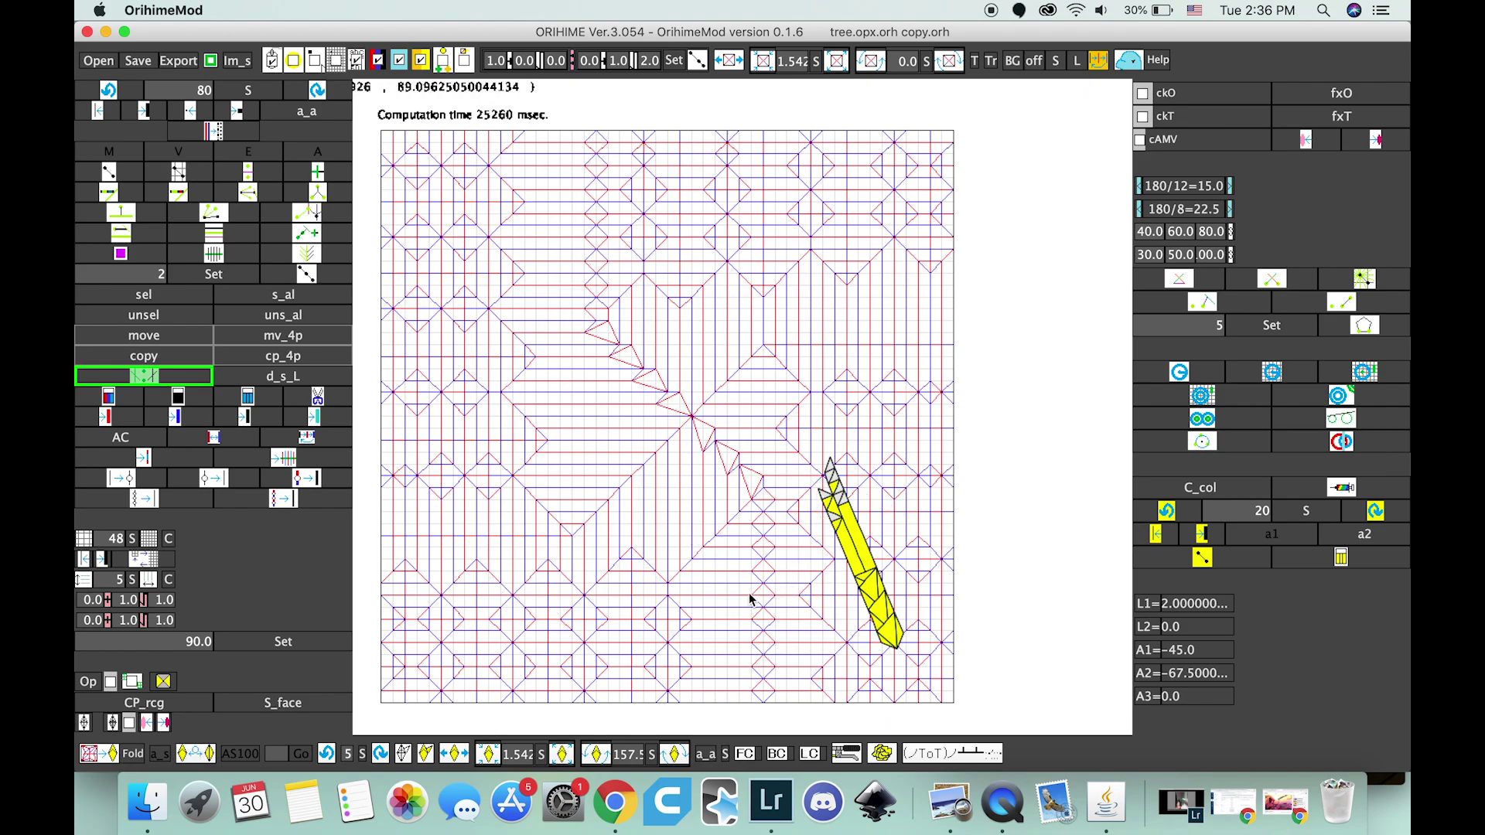
Rotate the folded preview back from 157.5° to 146.2°.
click(675, 755)
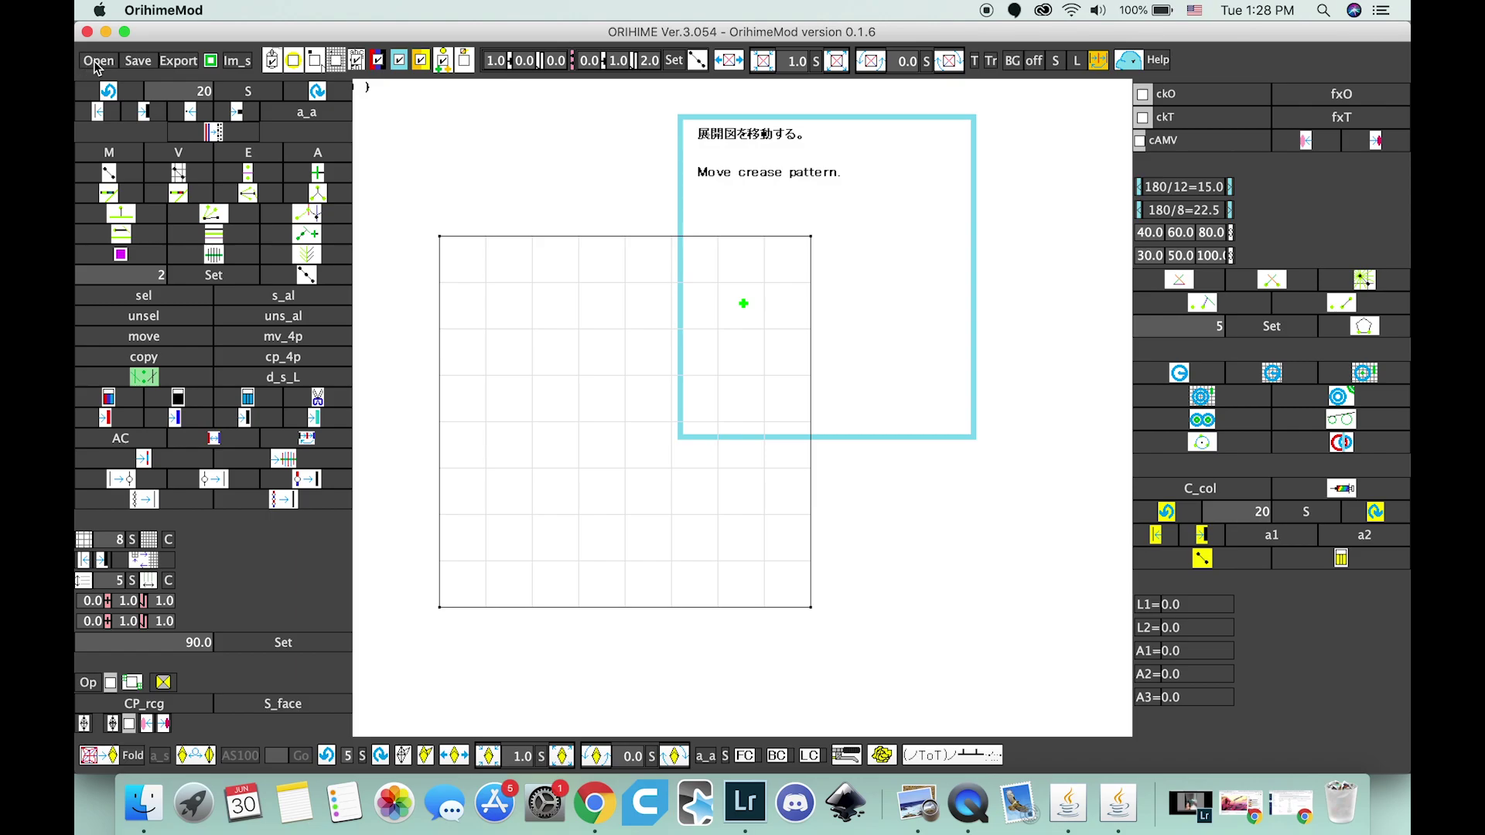
Load dodo skeleton.cp from Desktop > oripa and crease patterns > orh/cp.
click(98, 60)
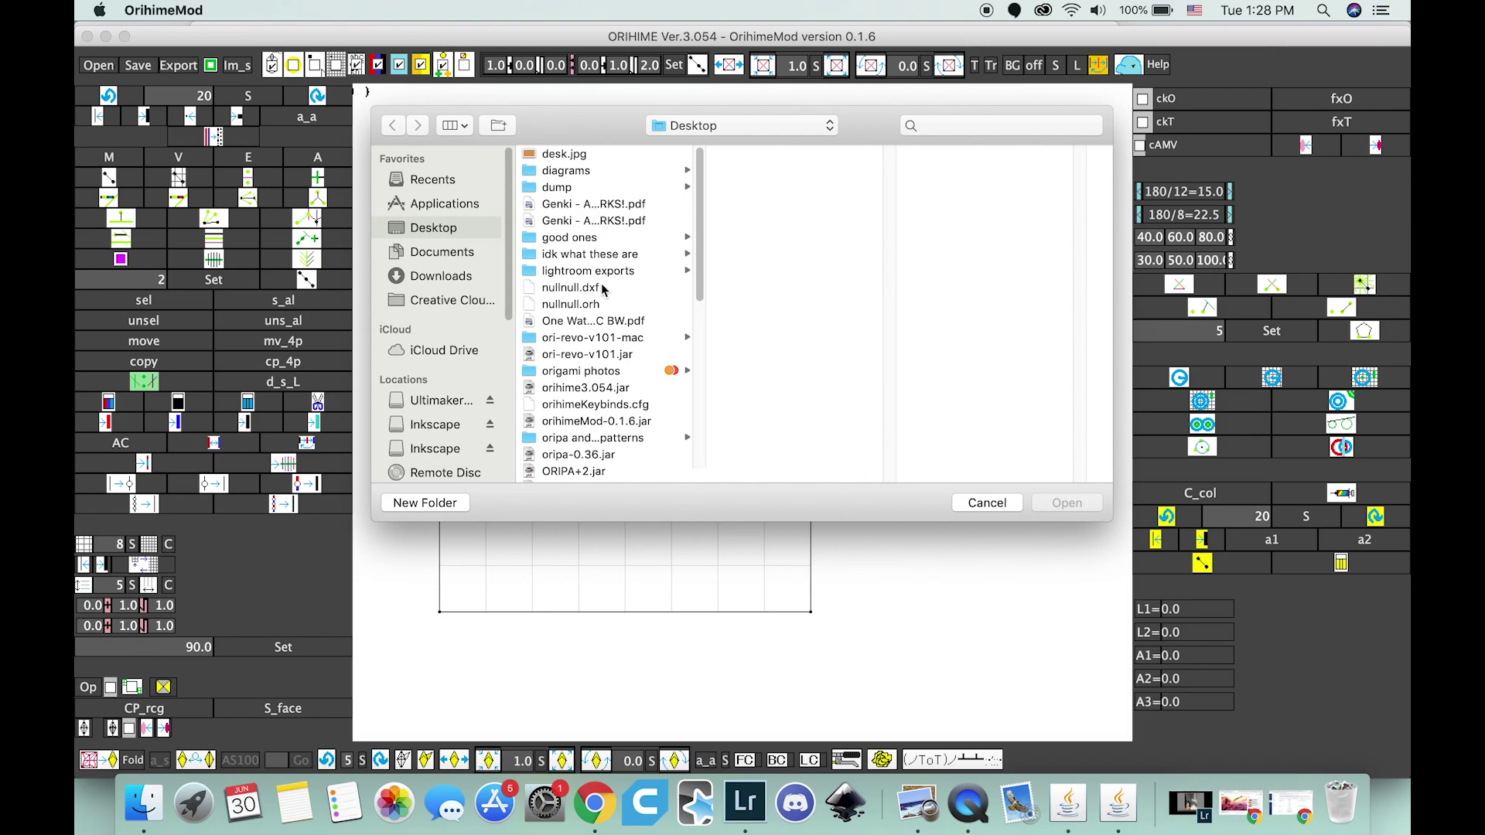
scroll(606, 290, down, 3)
click(585, 340)
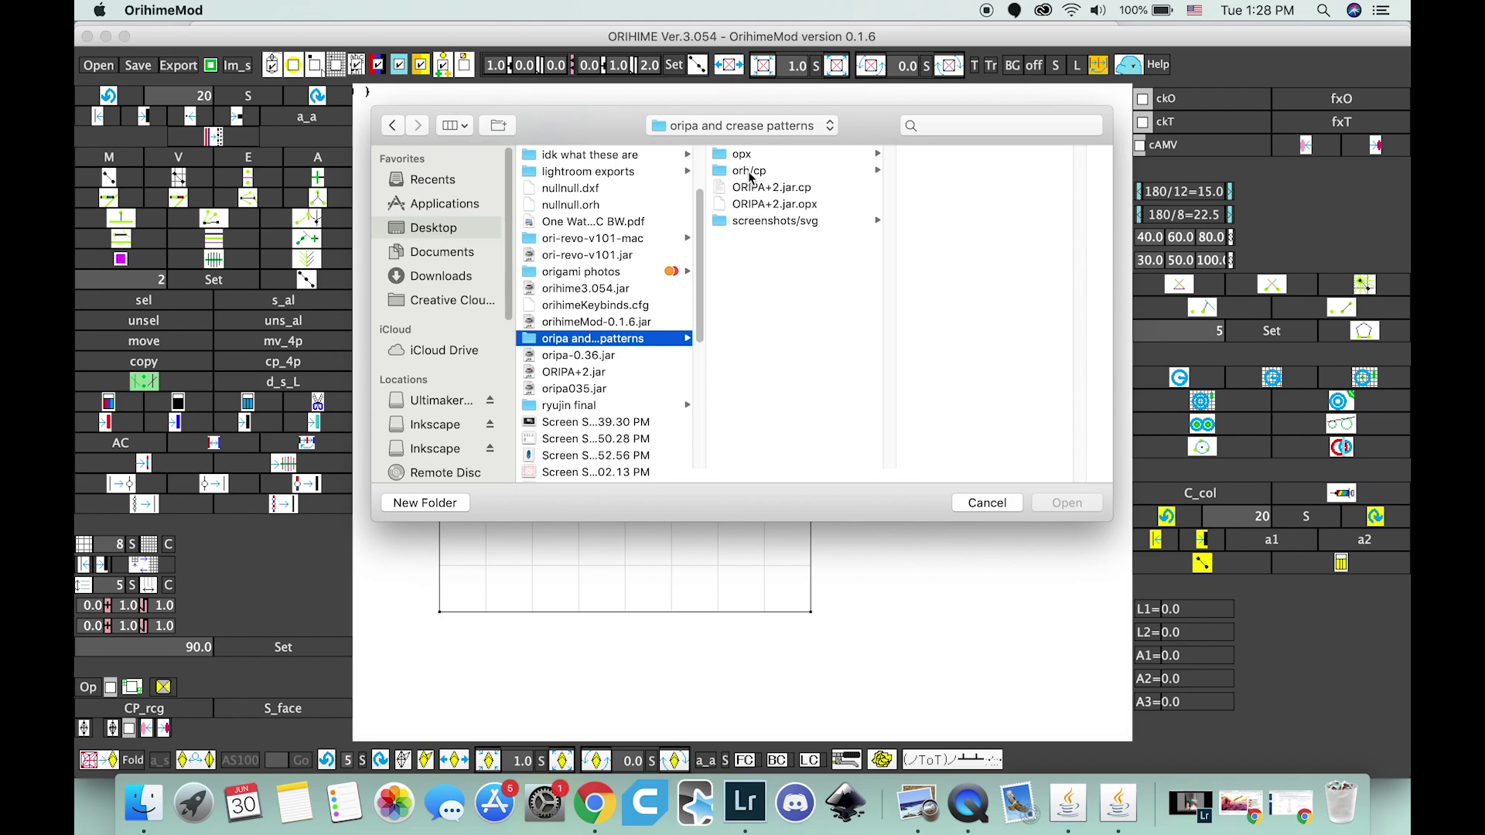
click(770, 172)
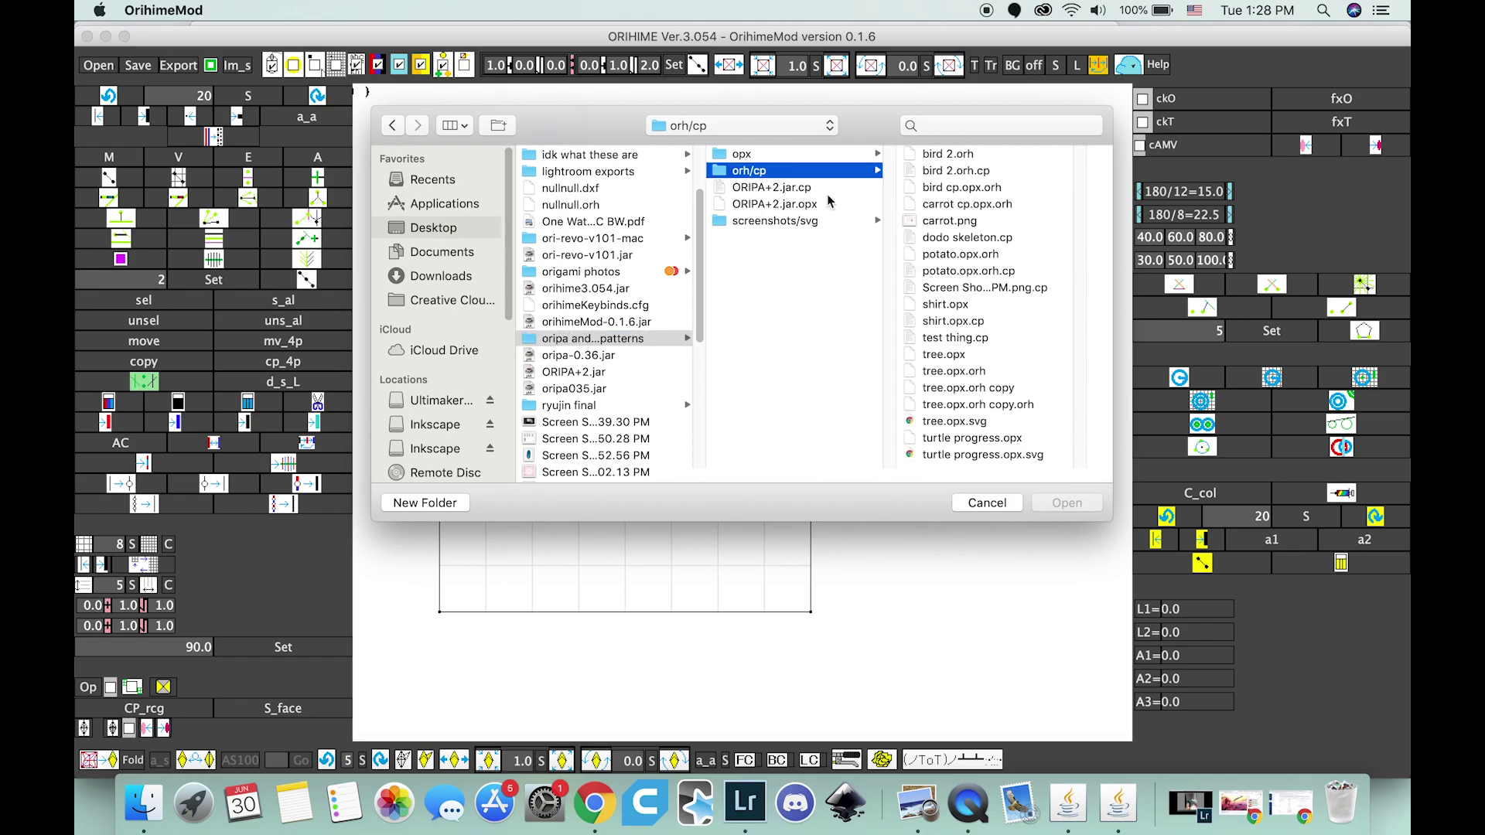
double_click(997, 240)
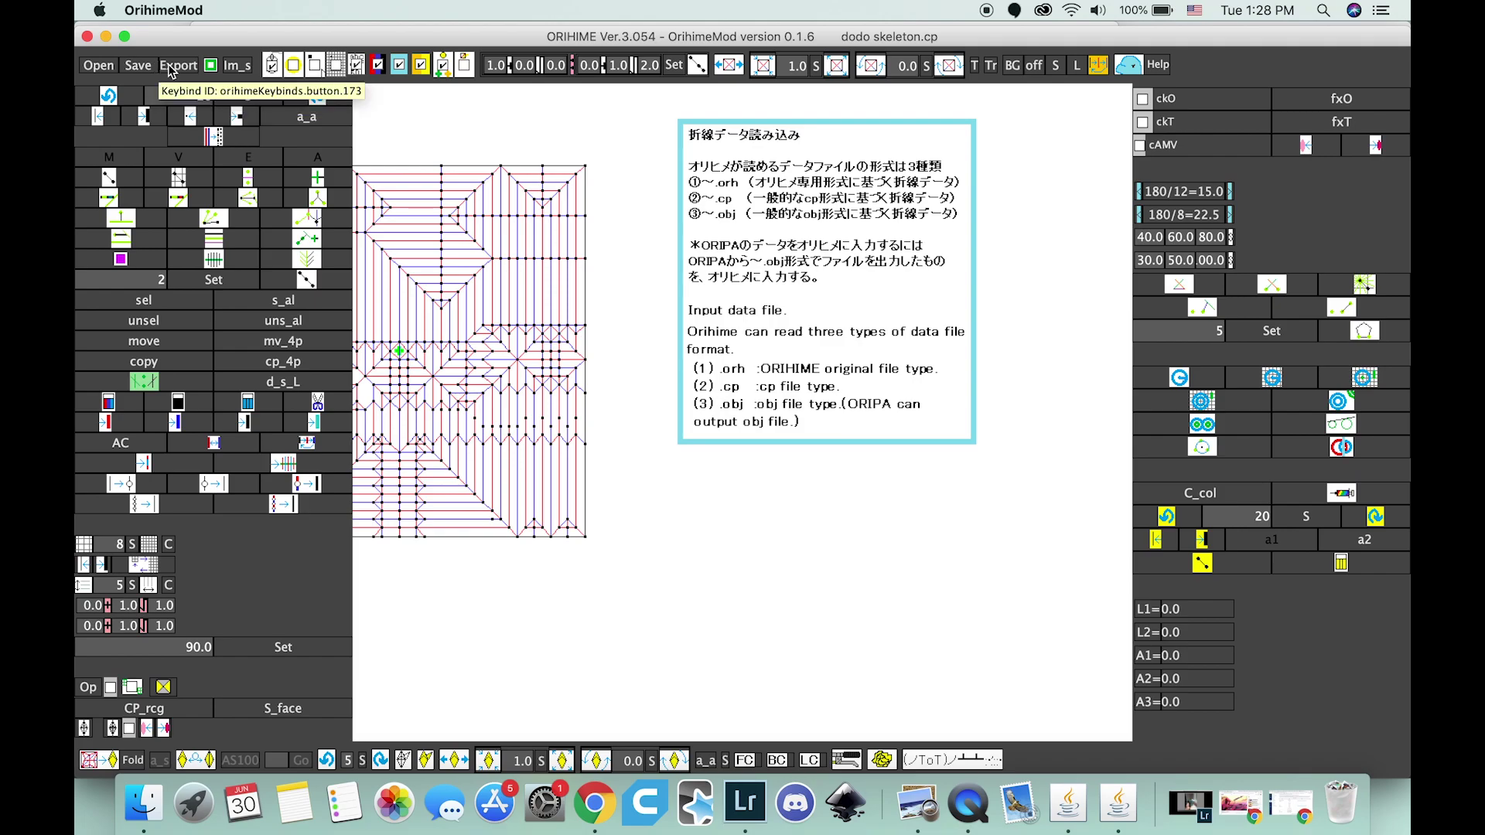
Check the cp export format and the carrot.png preview, then cancel the file dialog.
click(171, 68)
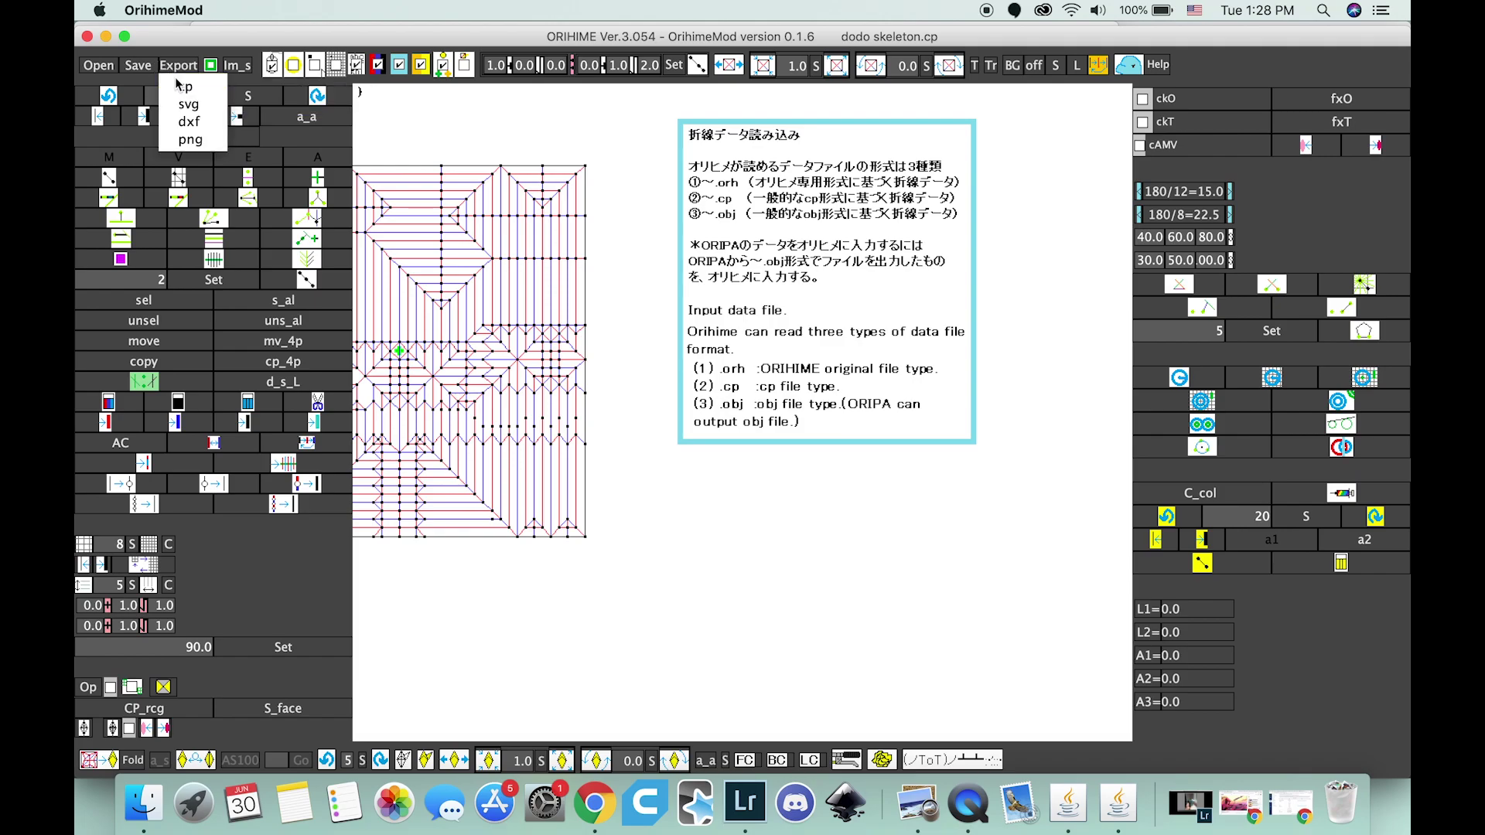
click(183, 90)
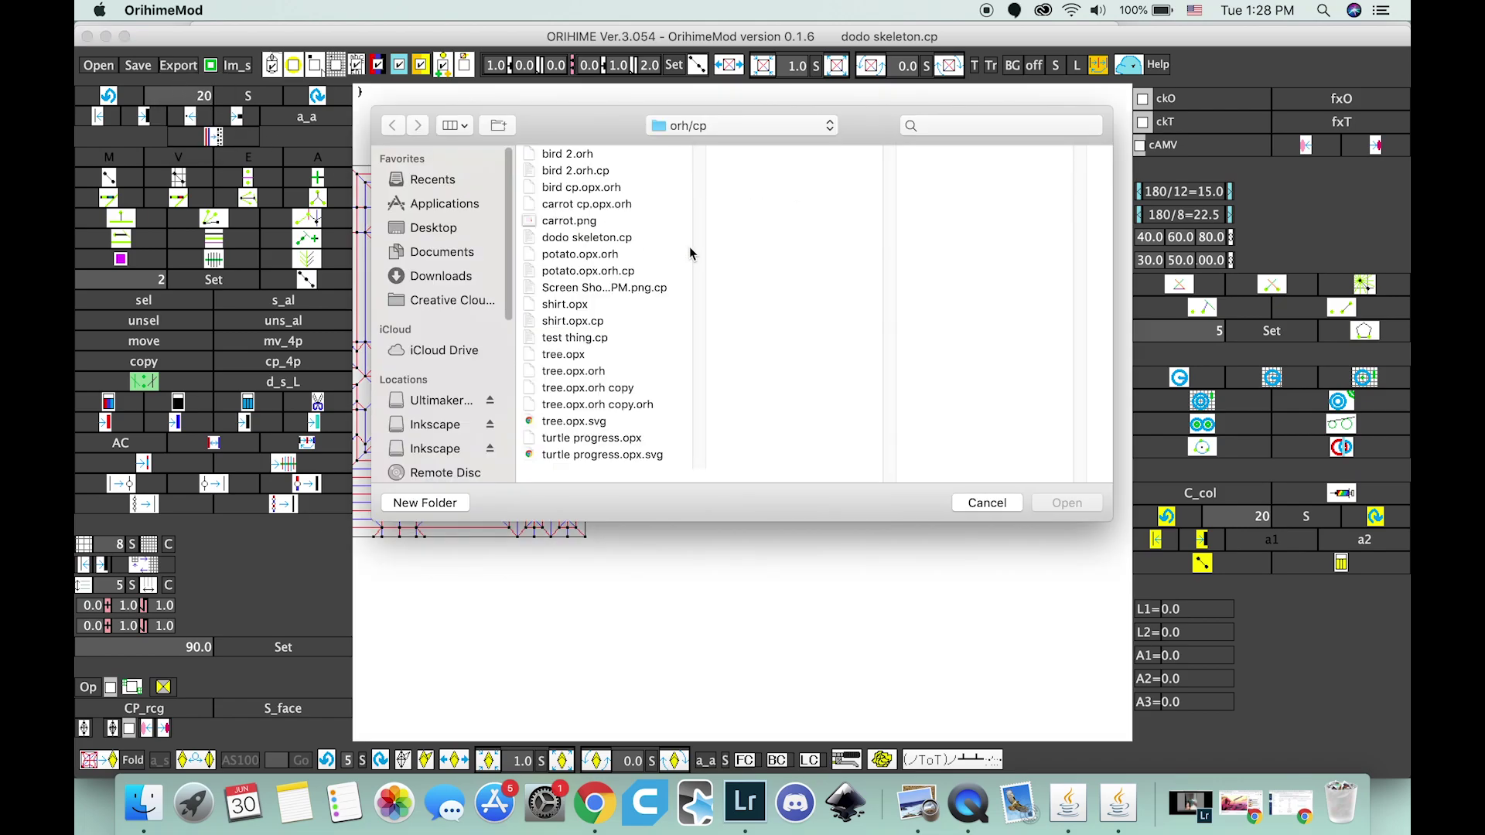
click(592, 222)
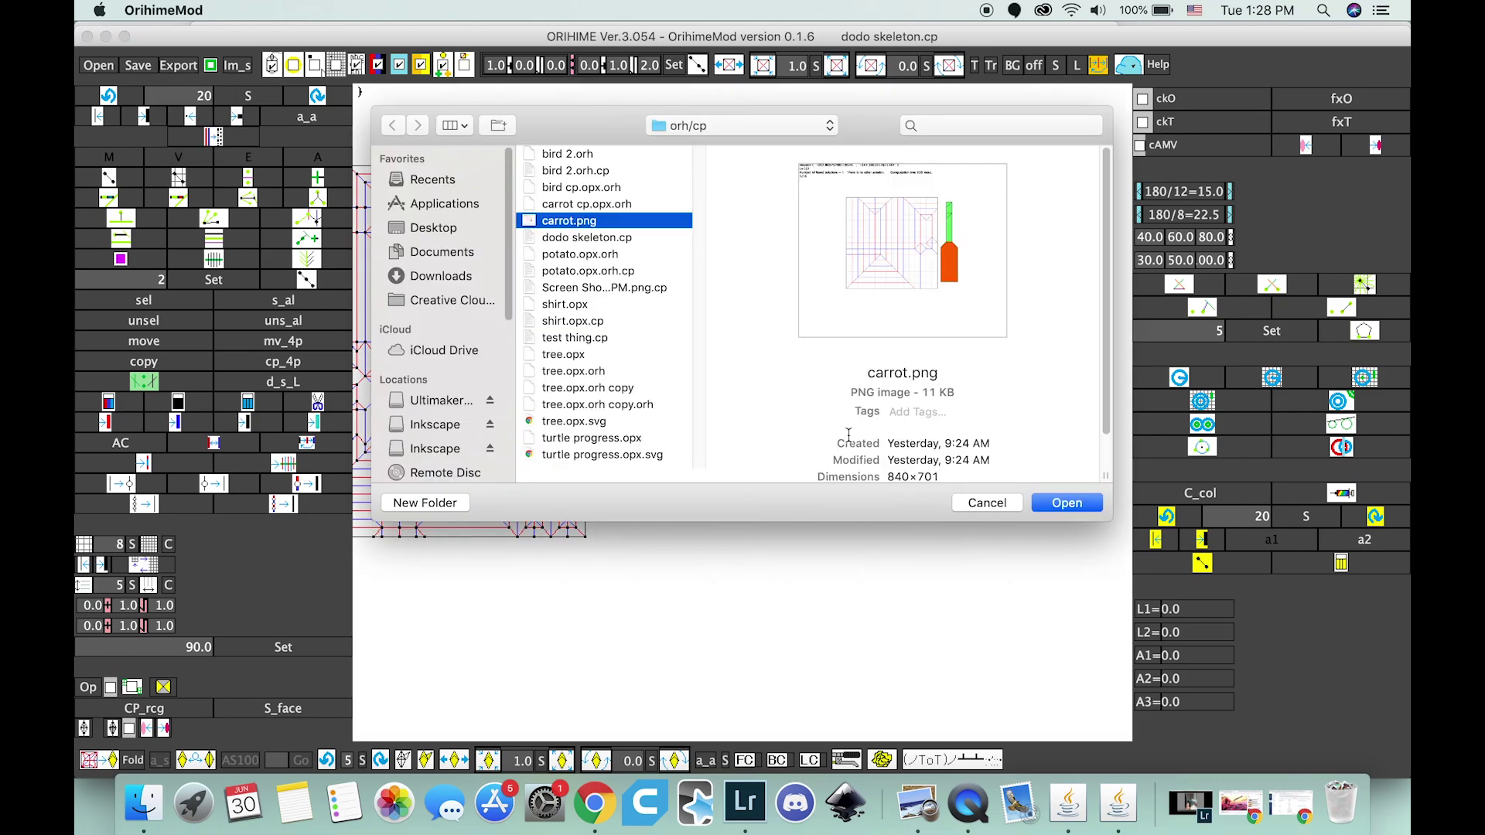
click(976, 503)
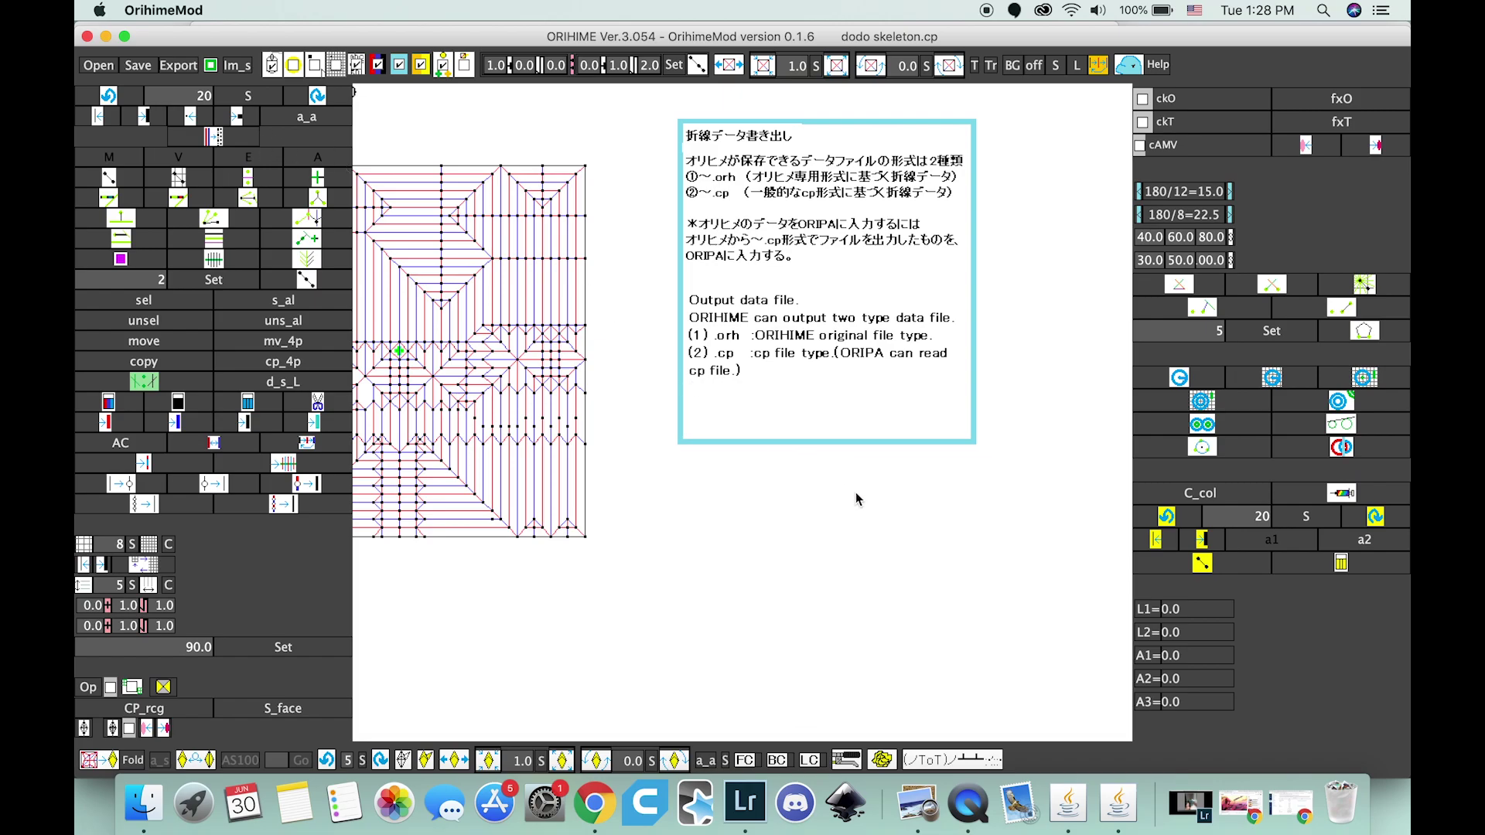
In ORIPA, draw a mountain crease from the first grid point to the paper's top-left corner.
click(1115, 804)
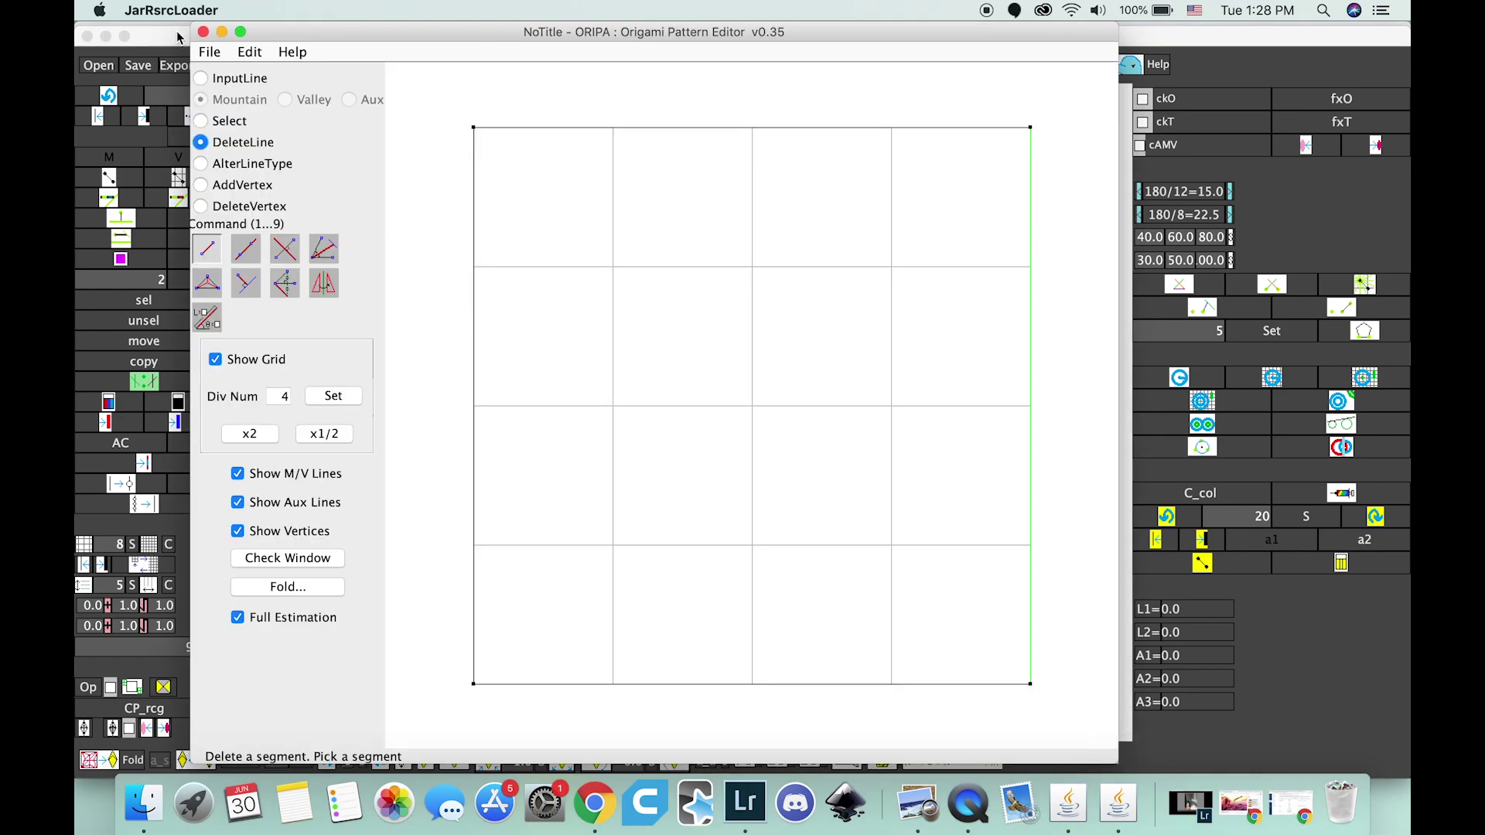
click(203, 78)
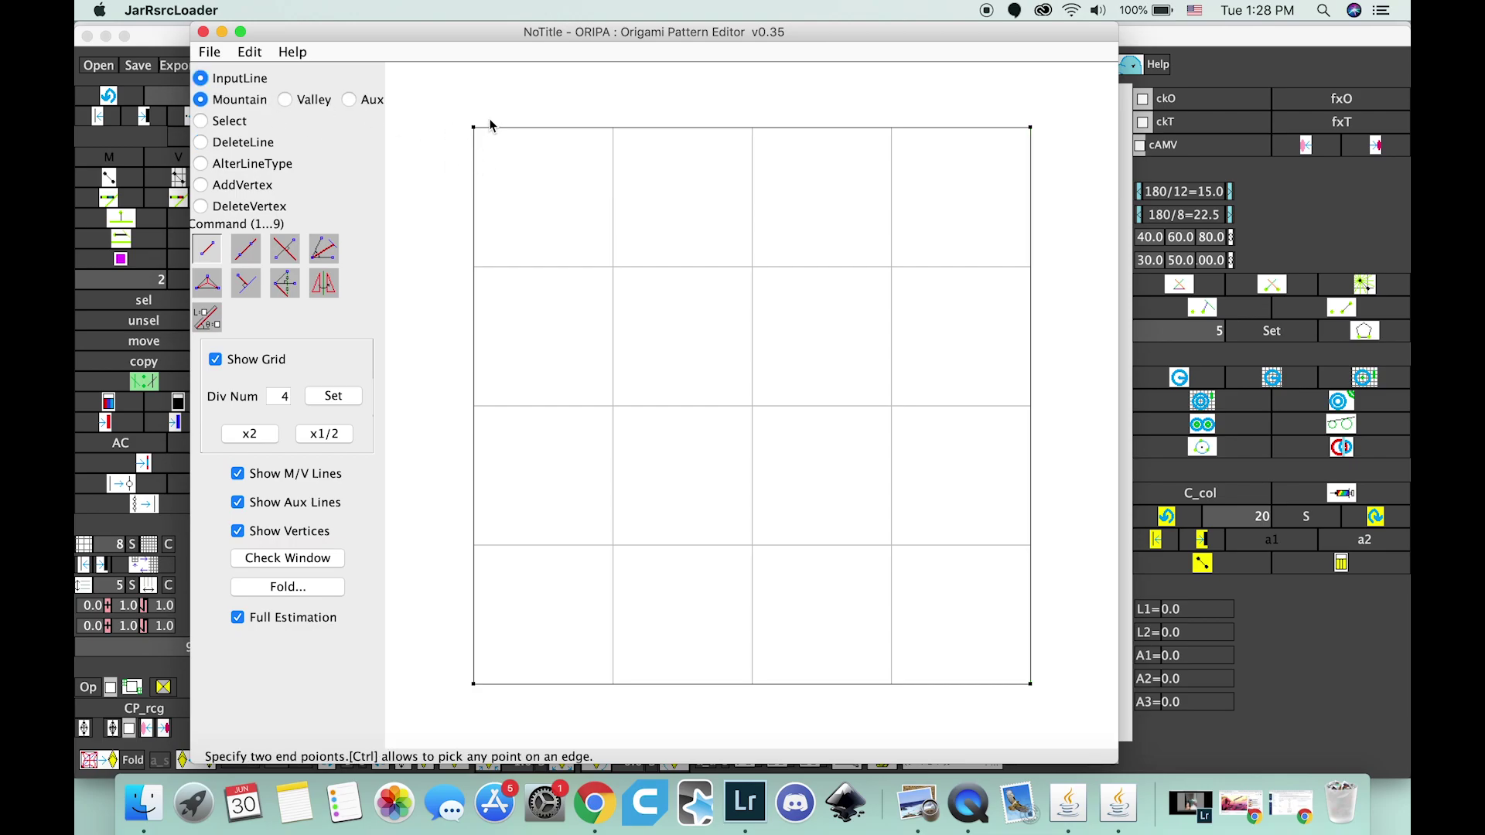
click(612, 267)
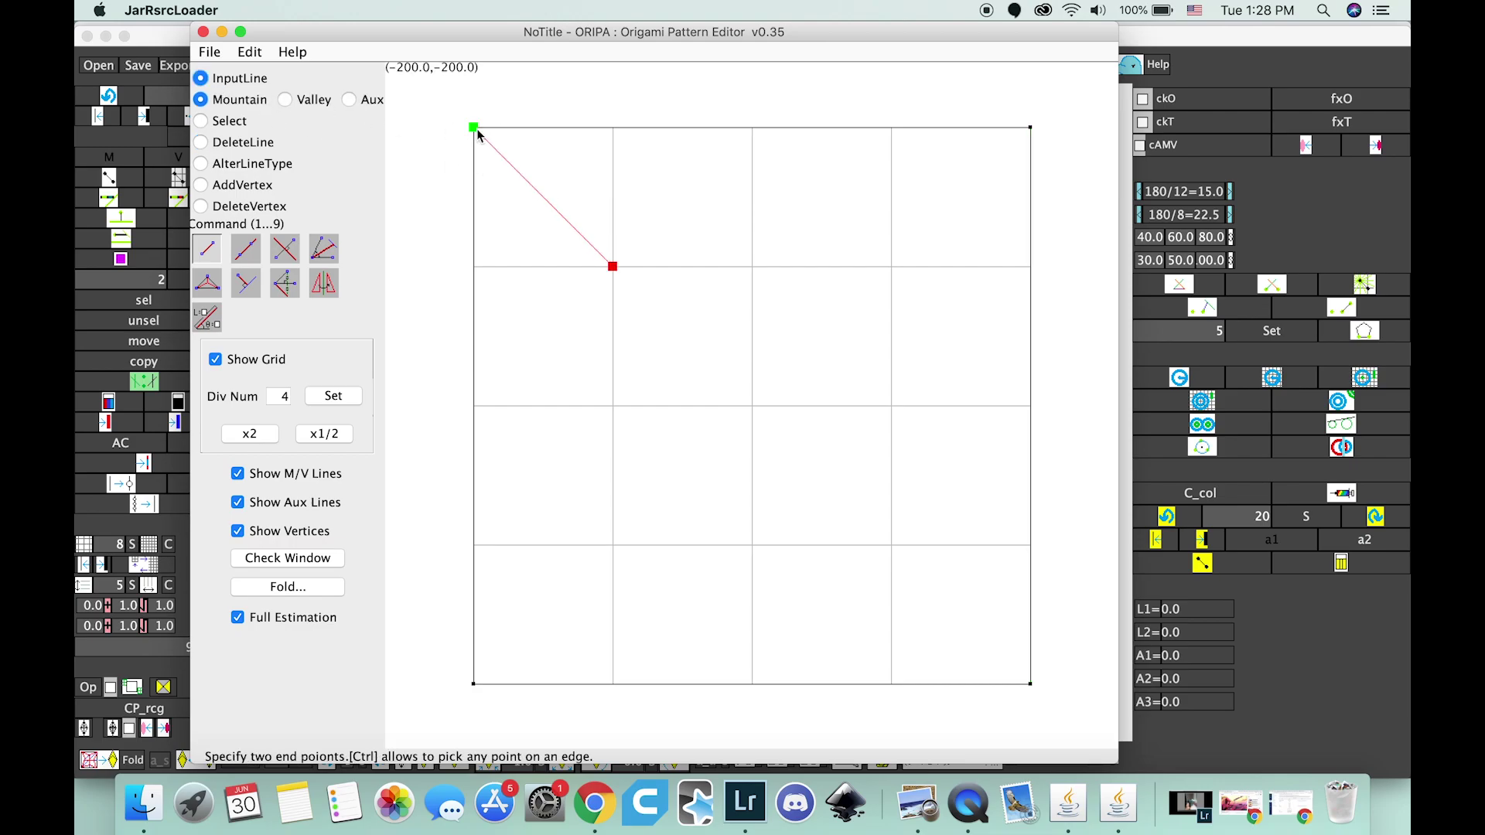
click(473, 127)
Save the pattern as democp.opx in the orh/cp folder and close ORIPA.
click(217, 54)
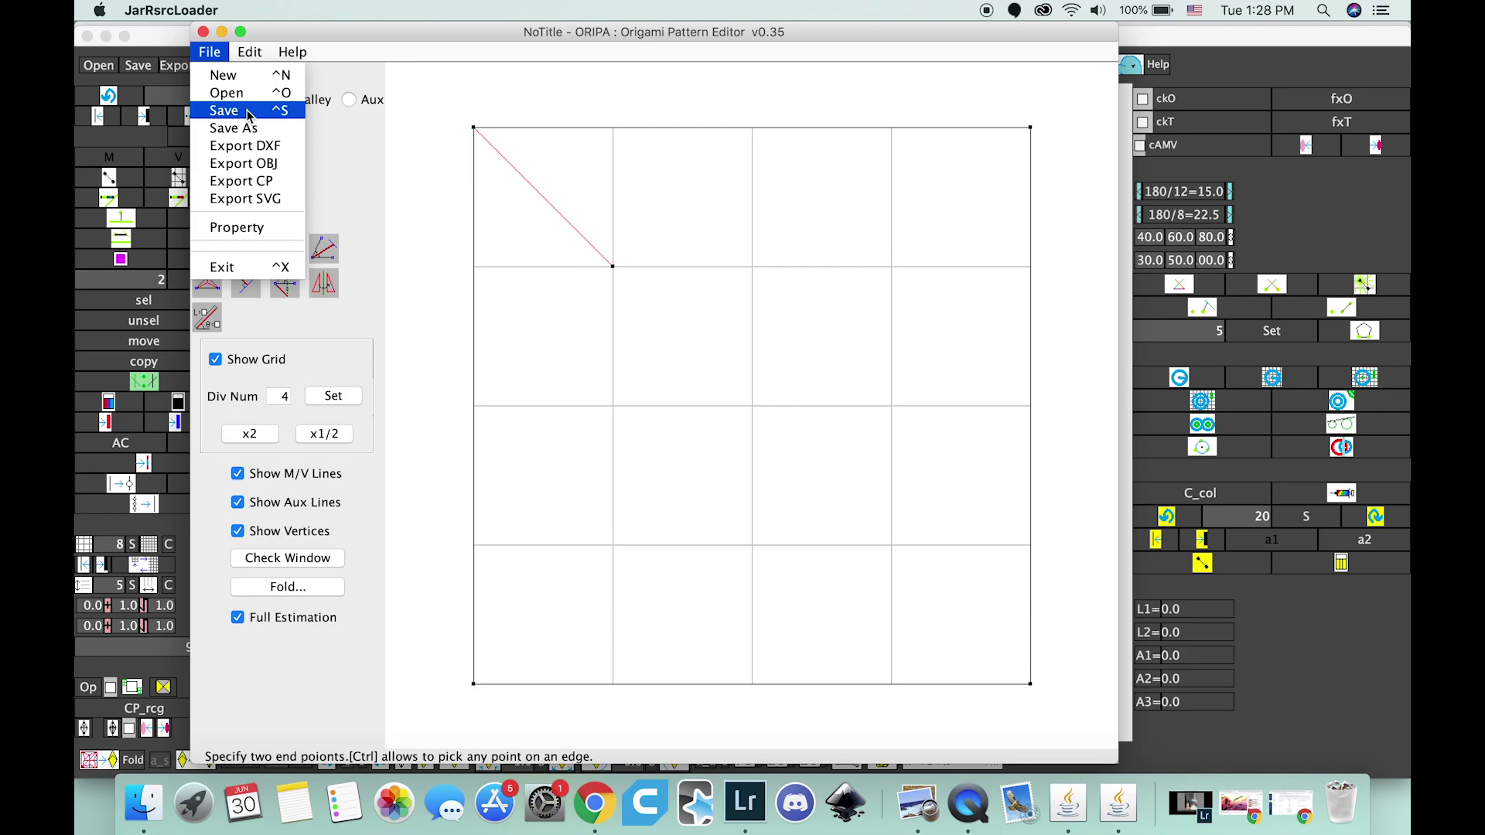
click(246, 110)
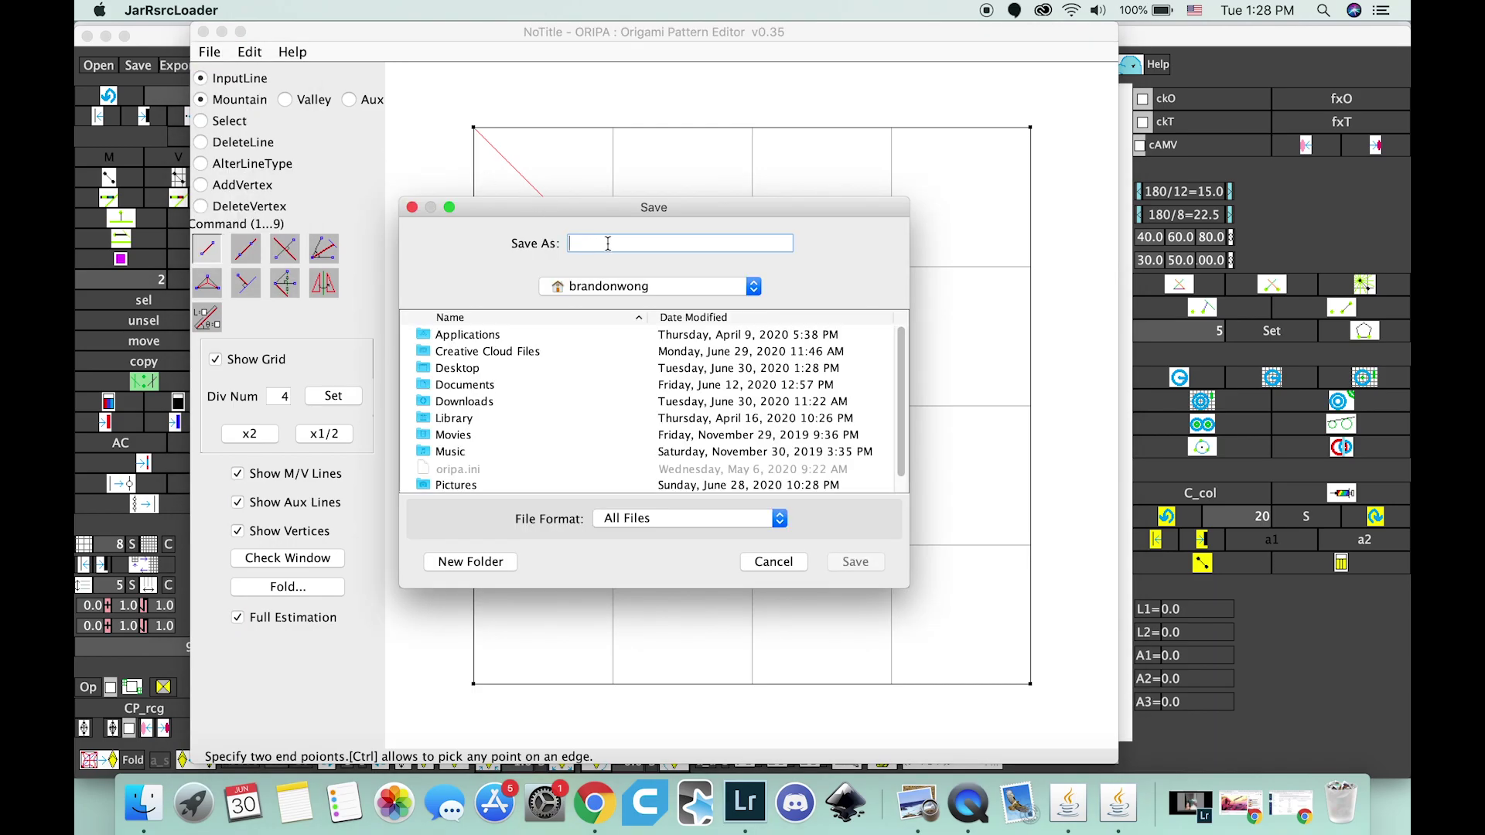
text(democp)
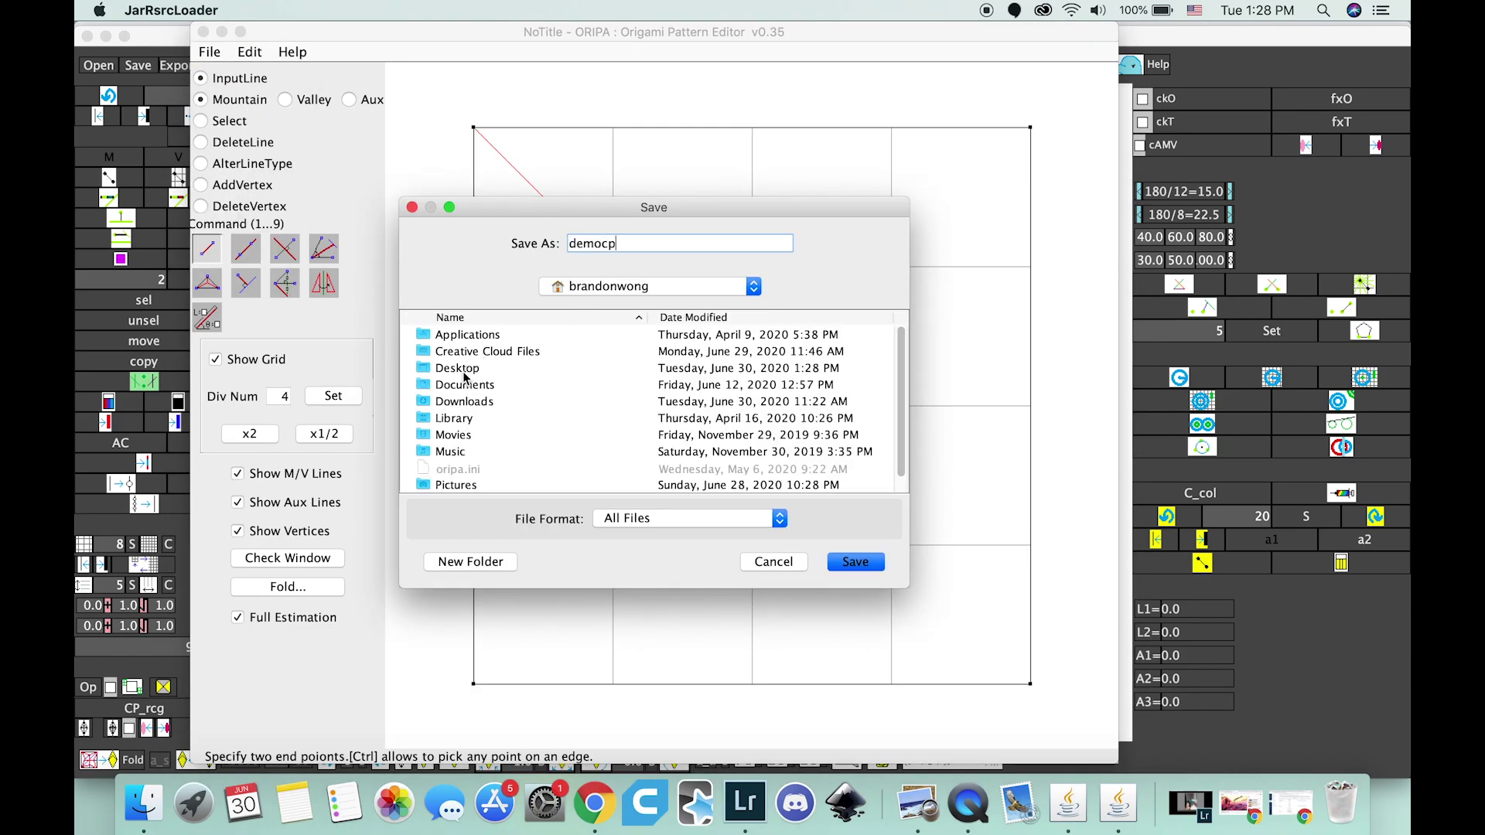
double_click(460, 369)
scroll(474, 428, down, 5)
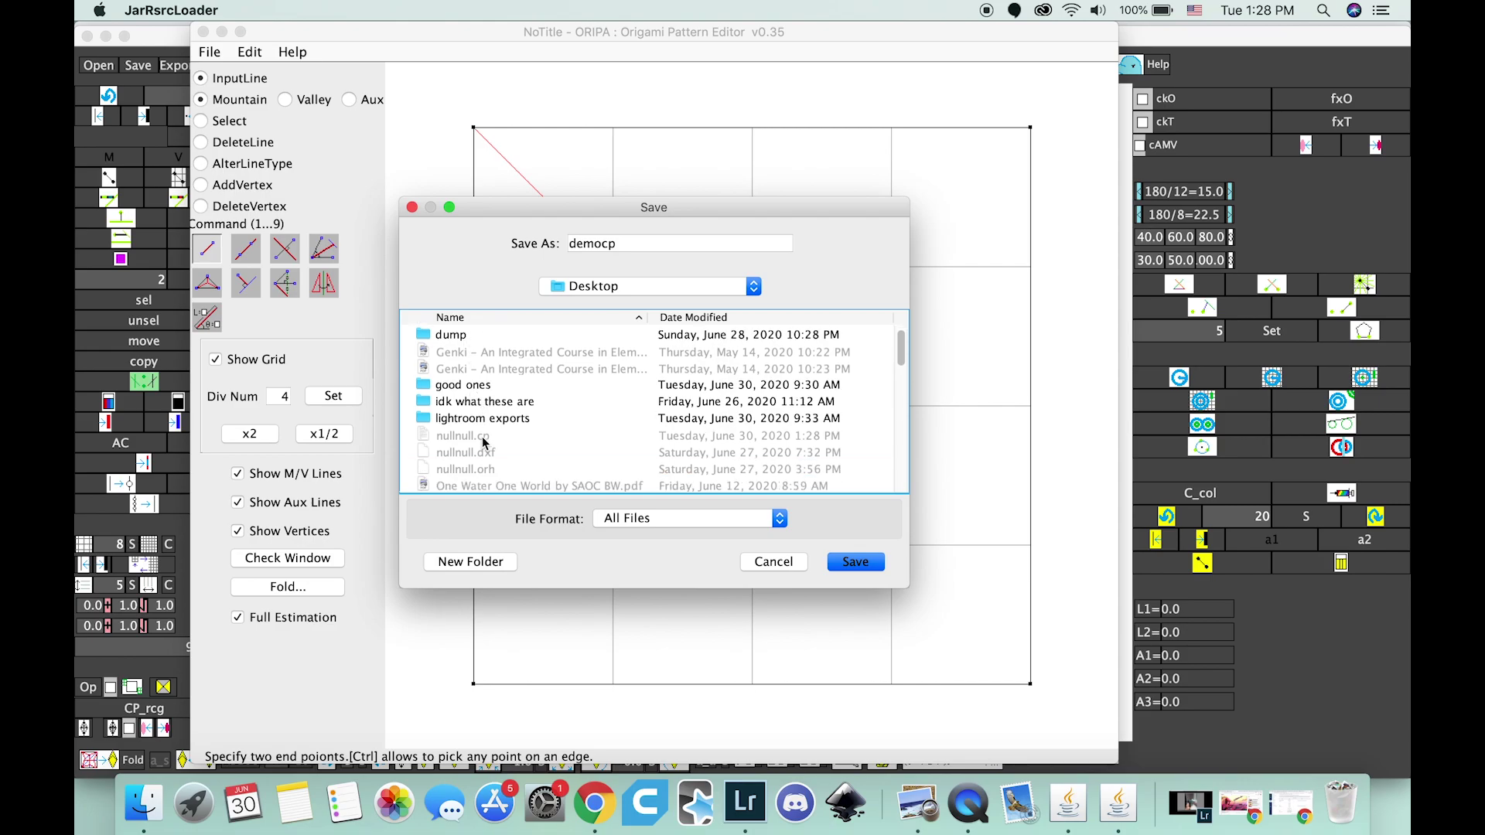
click(480, 431)
scroll(480, 435, down, 2)
double_click(480, 419)
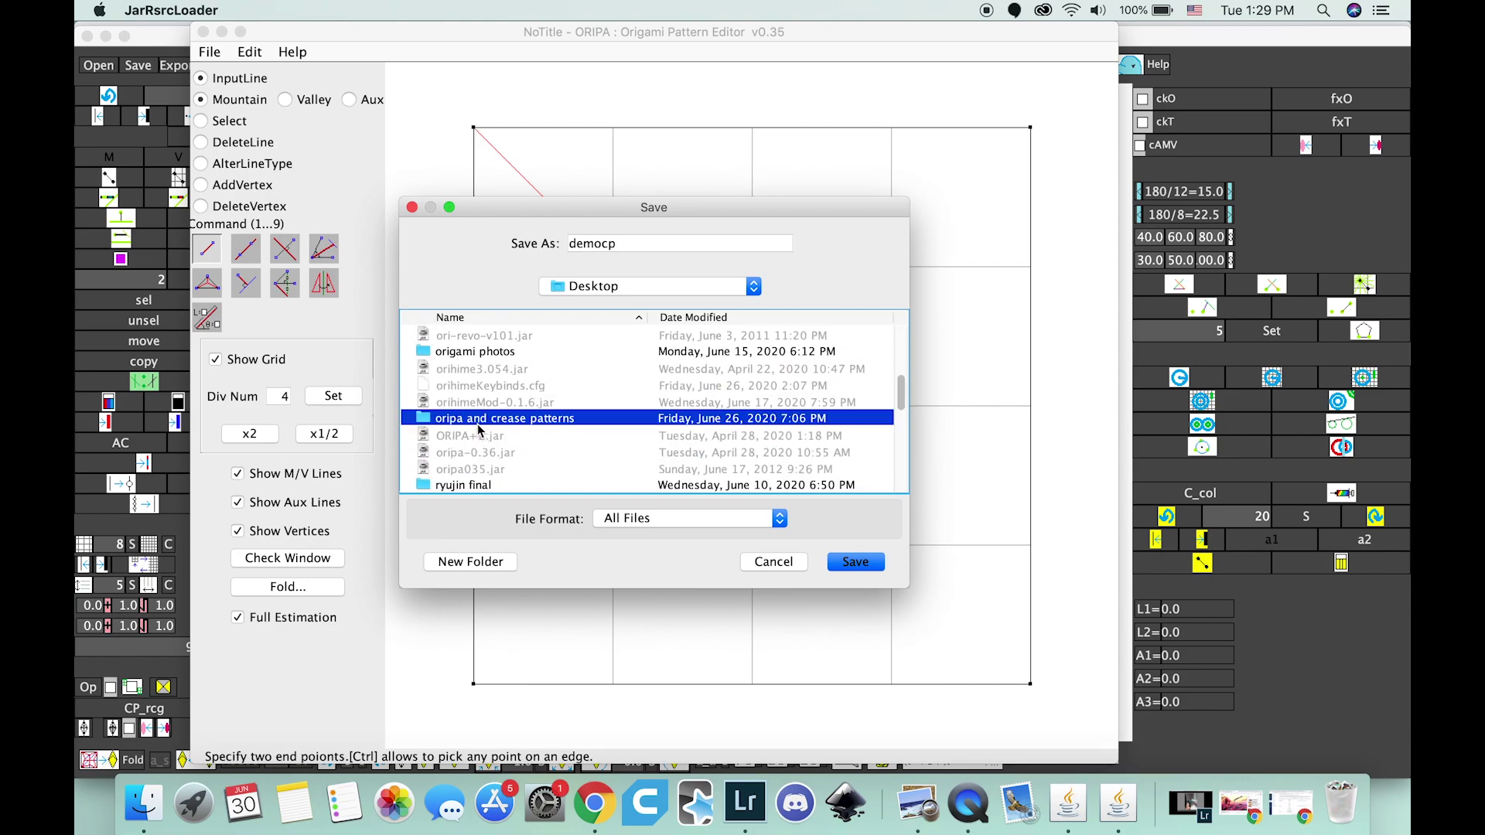
double_click(492, 353)
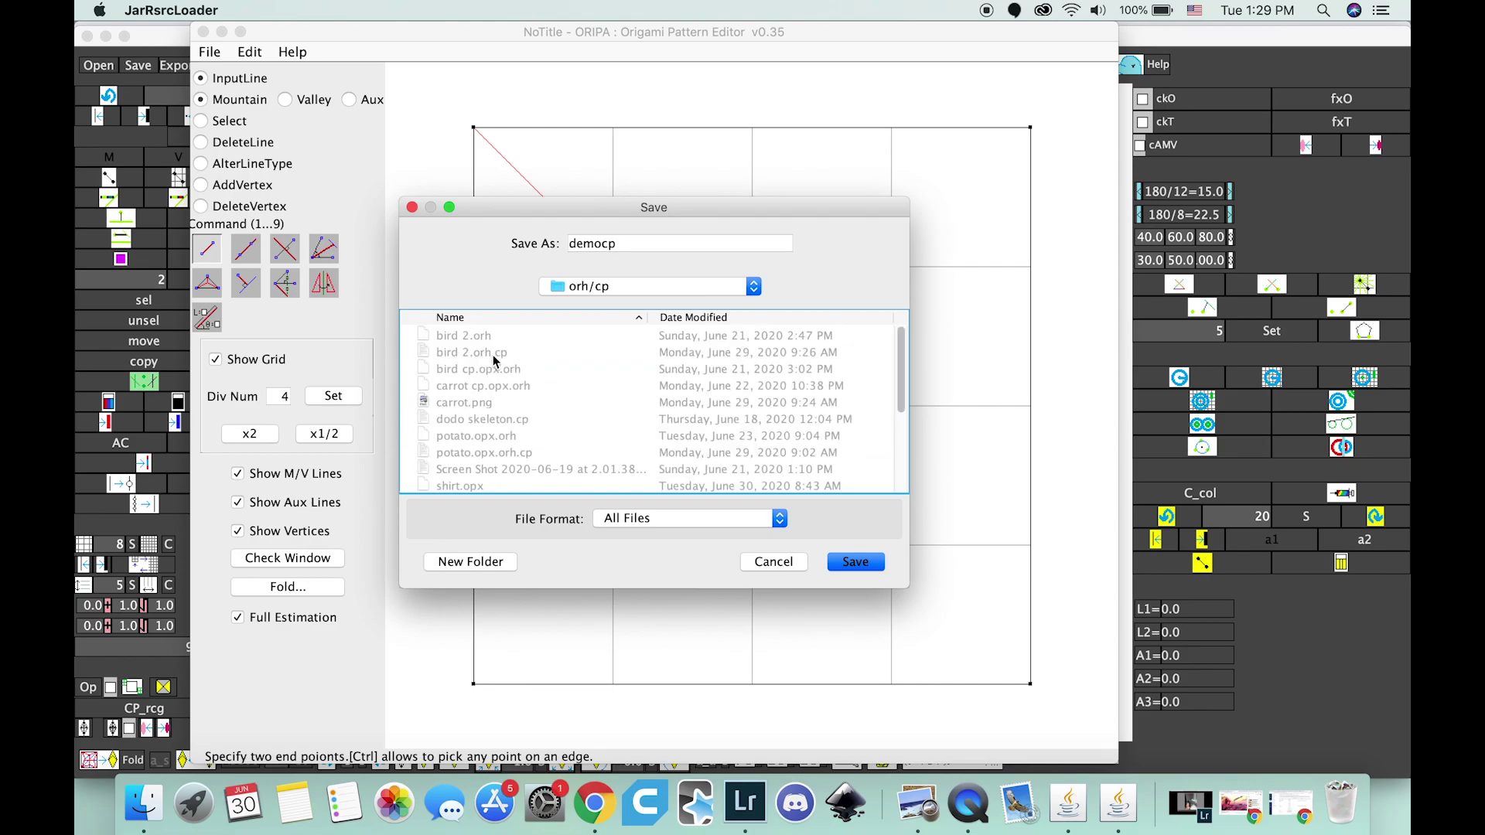
click(846, 572)
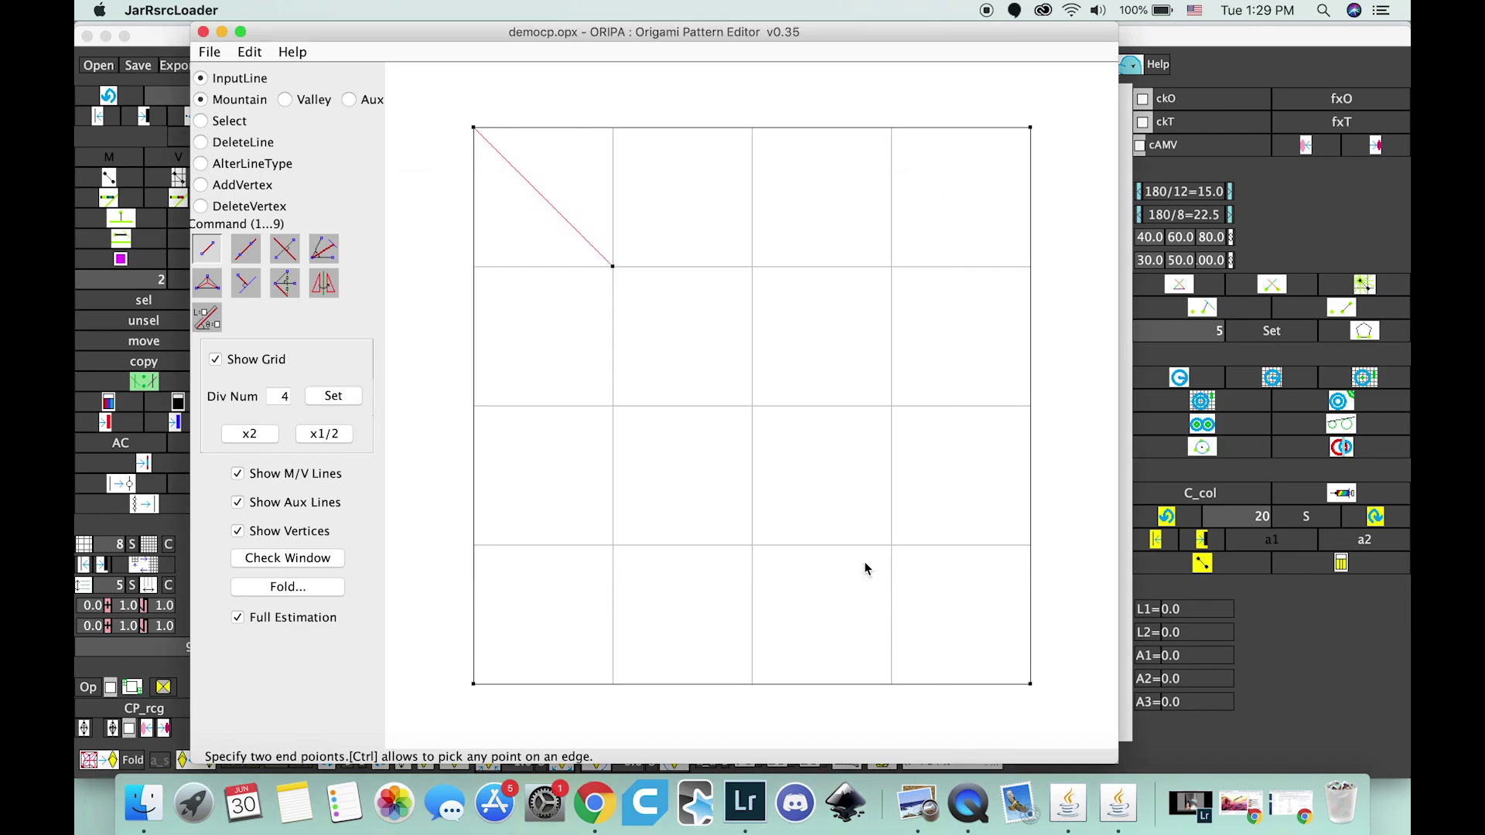
click(204, 33)
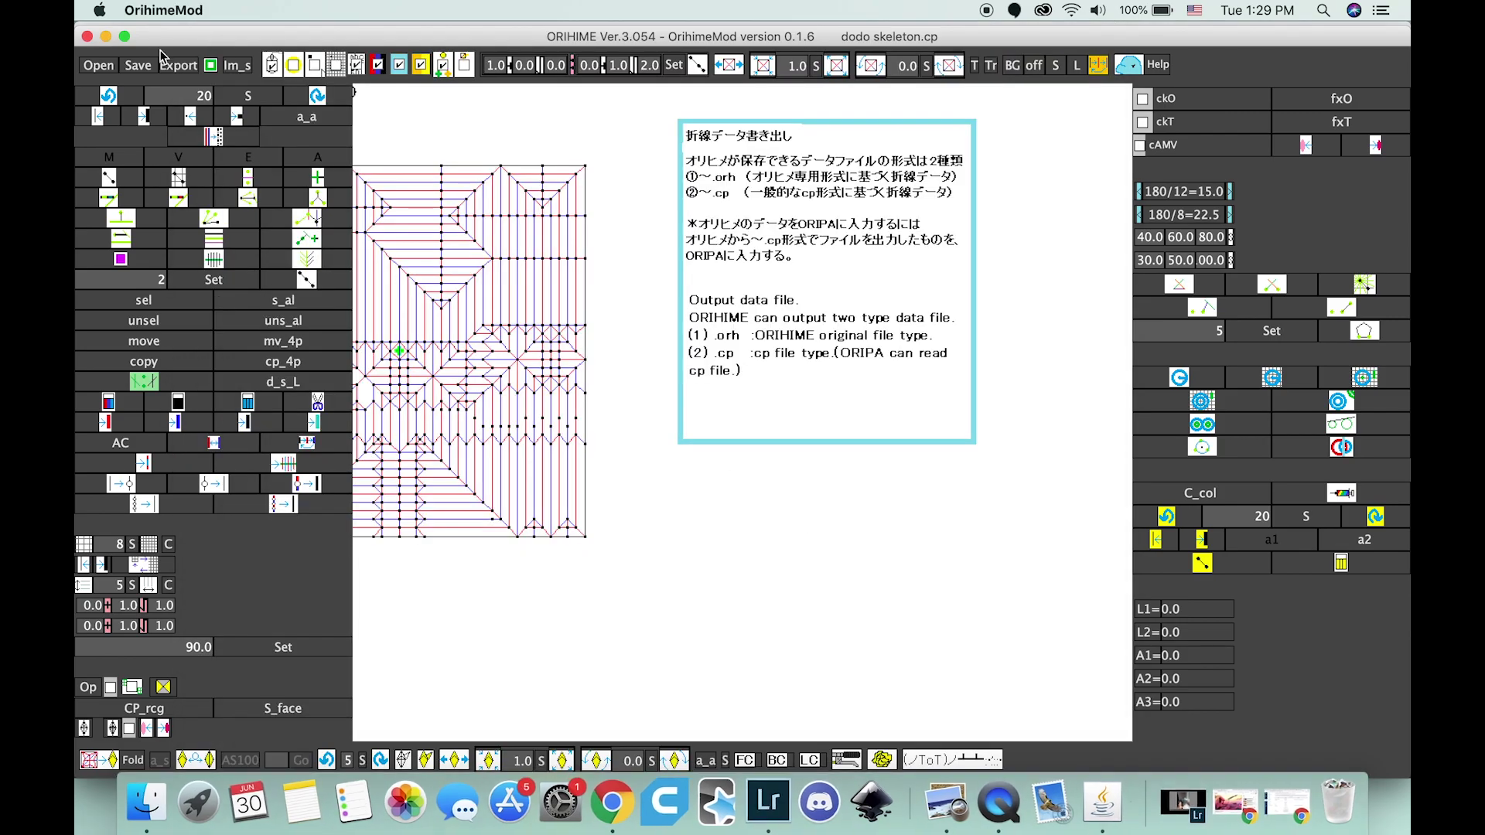
Open the shirt.opx.cp crease pattern file in OrihimeMod.
click(99, 65)
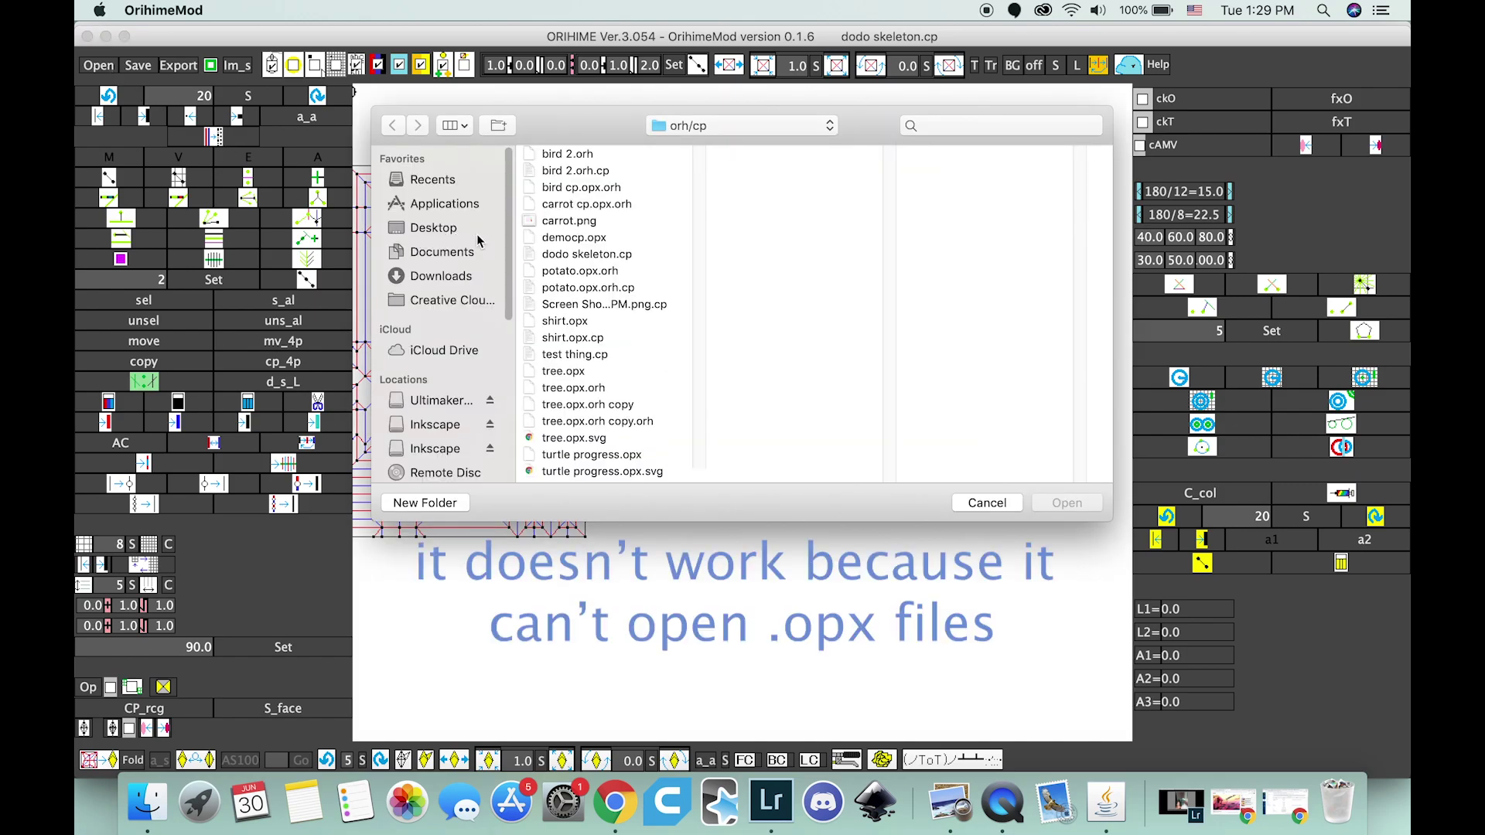
double_click(581, 241)
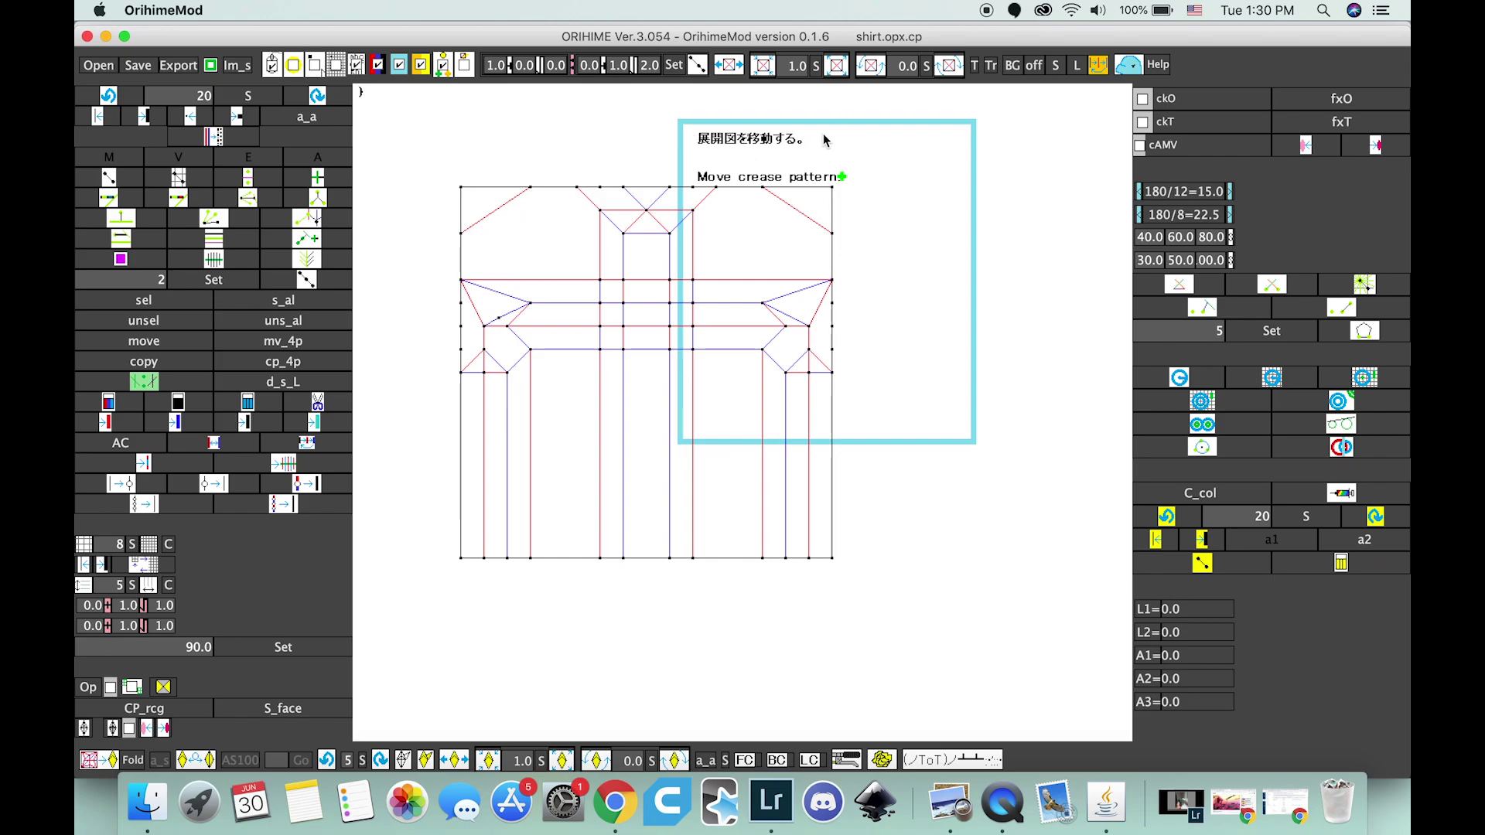
Dismiss the move-crease-pattern help note and try scroll-zooming and panning the shirt pattern.
click(1134, 65)
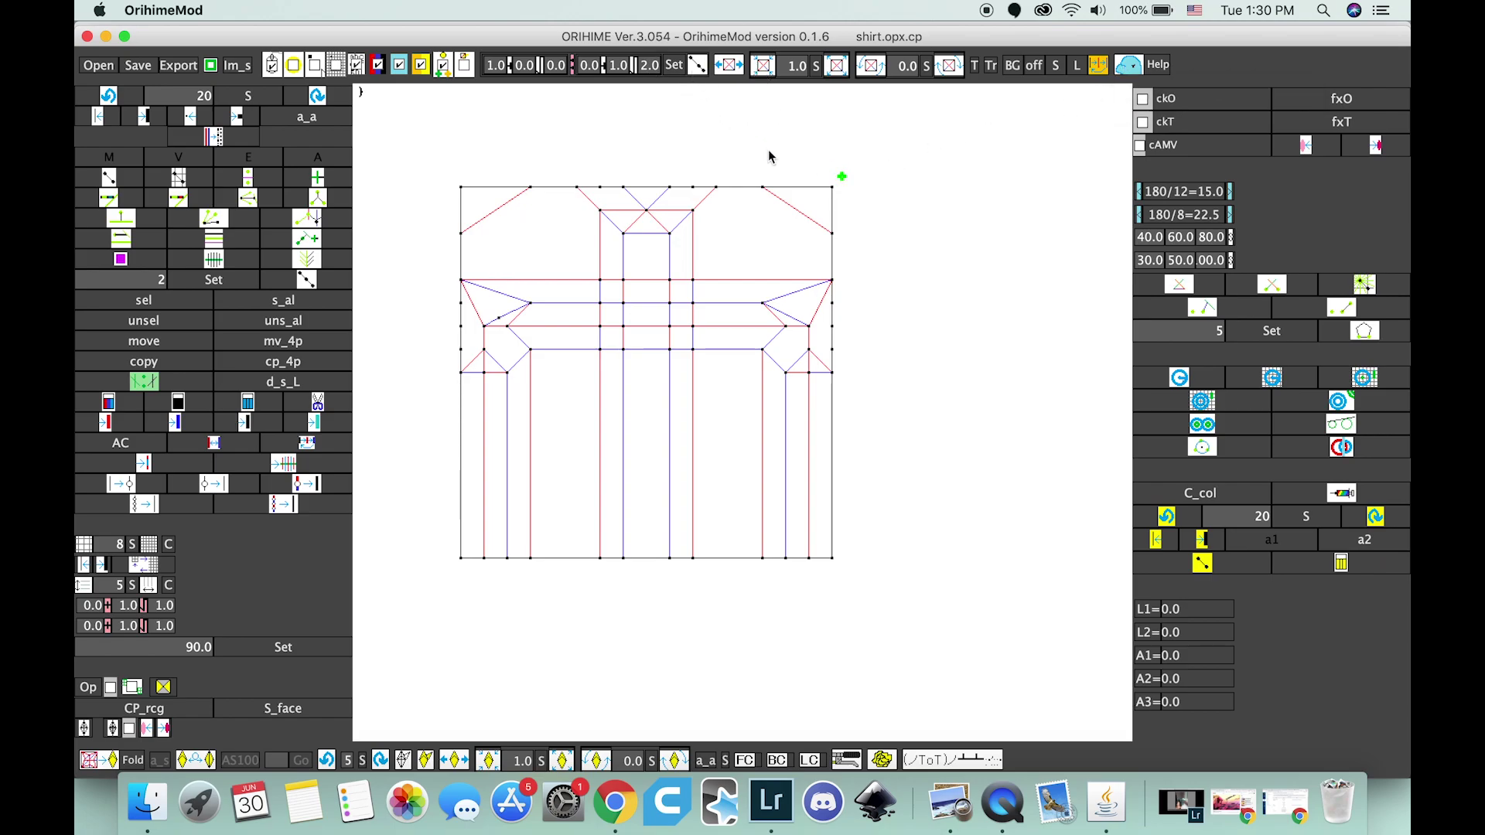
scroll(767, 199, down, 2)
scroll(767, 198, up, 2)
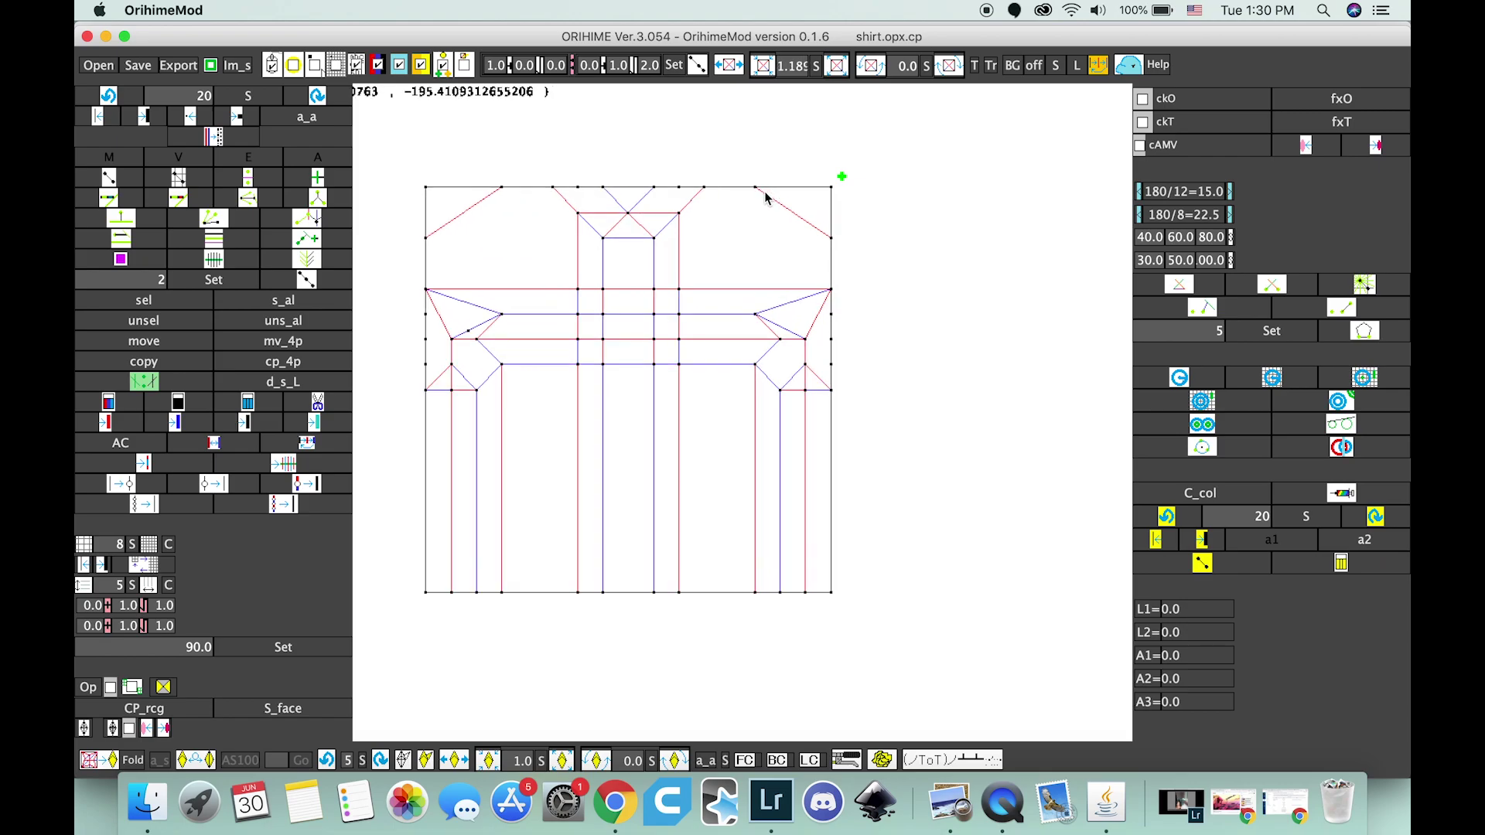
scroll(766, 198, down, 1)
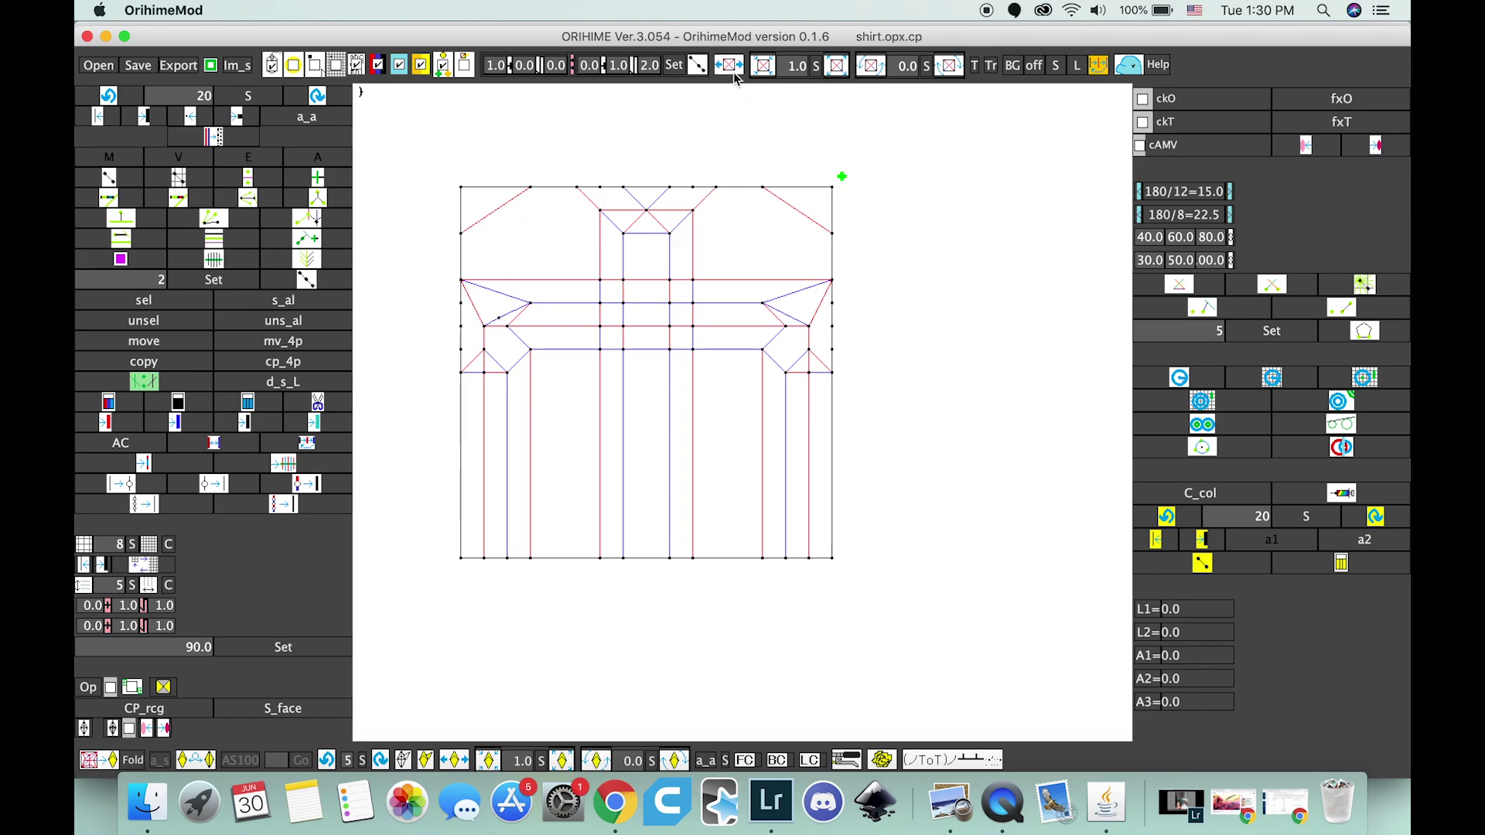
middle_drag(663, 272, 854, 265)
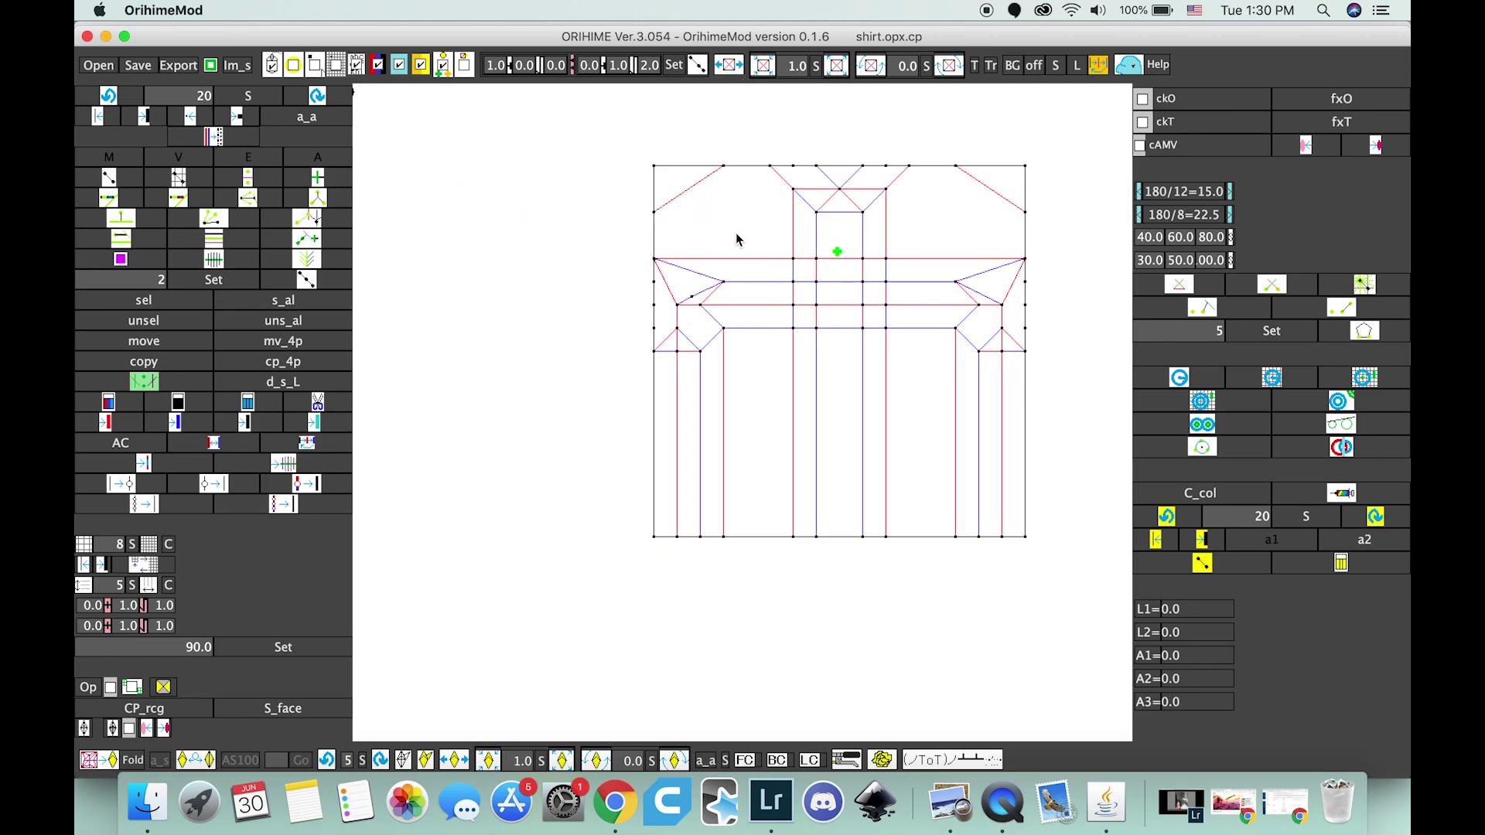
mouse_move(590, 328)
middle_down()
mouse_move(533, 322)
mouse_move(553, 328)
middle_up()
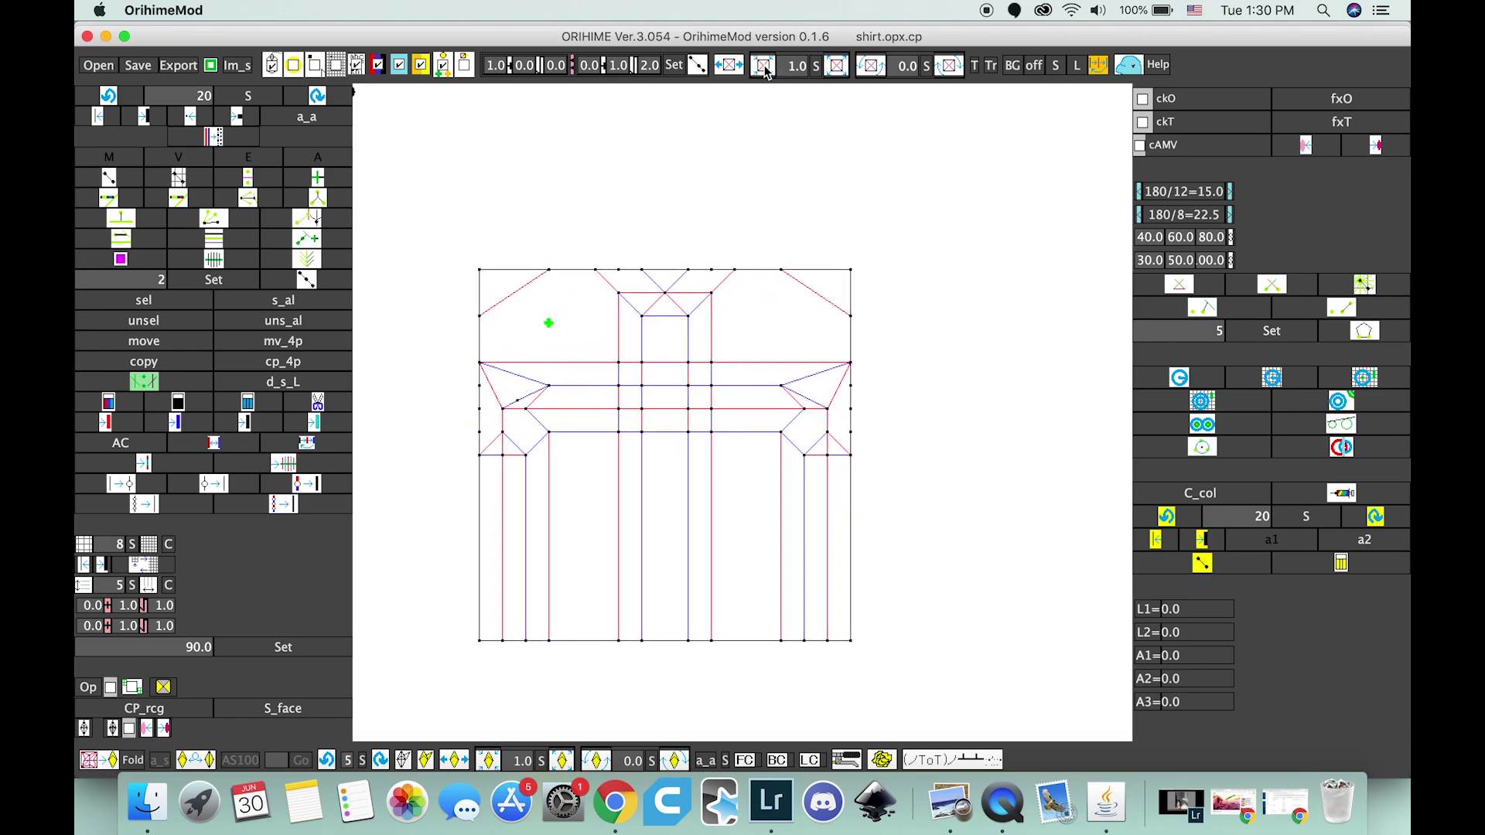
Zoom out and back in, rotate the view 22.5°, then reset rotation to upright.
click(762, 66)
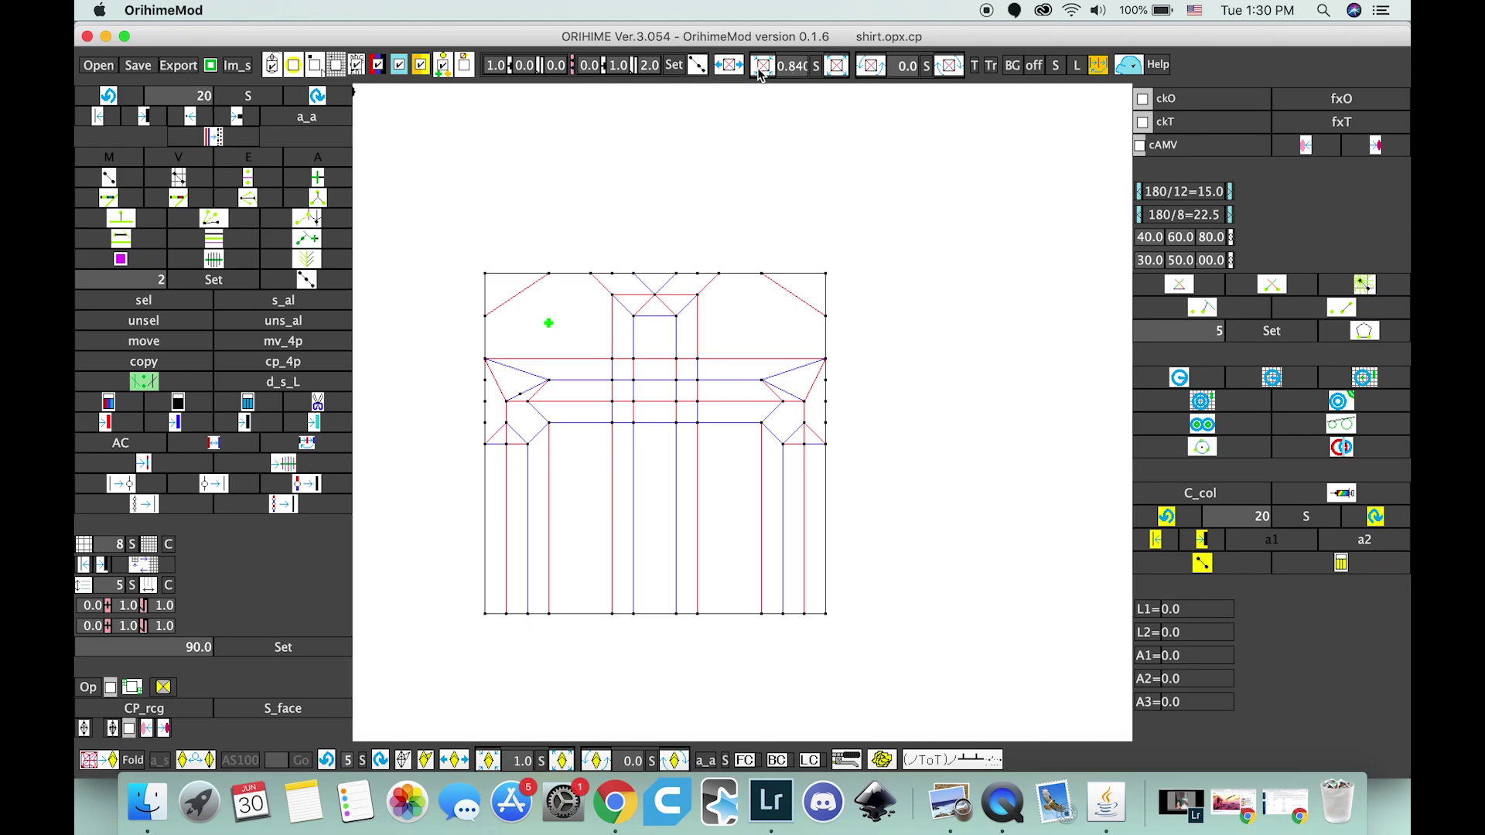
click(838, 67)
click(871, 67)
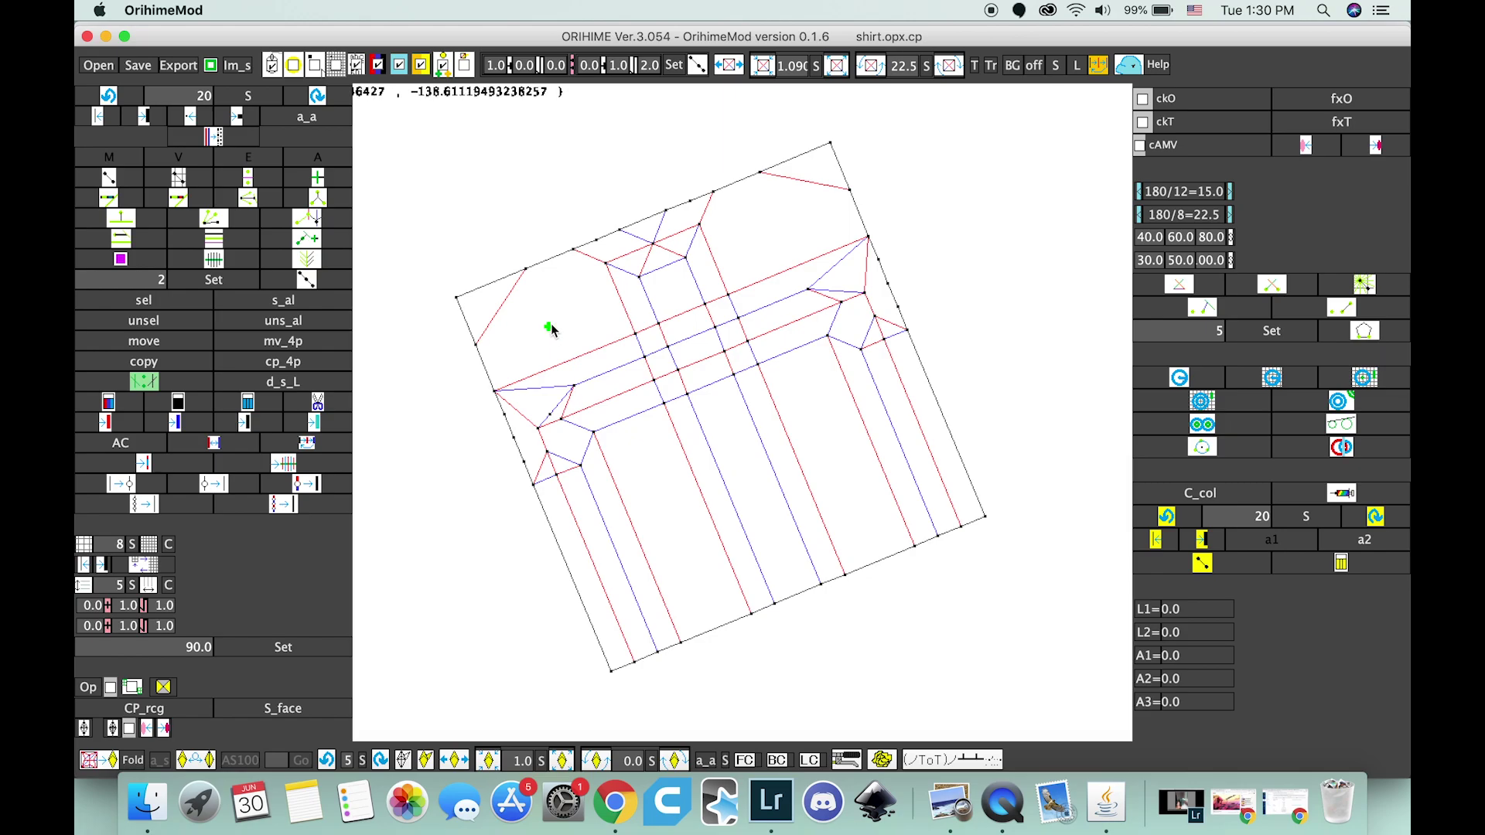
middle_drag(811, 128, 832, 120)
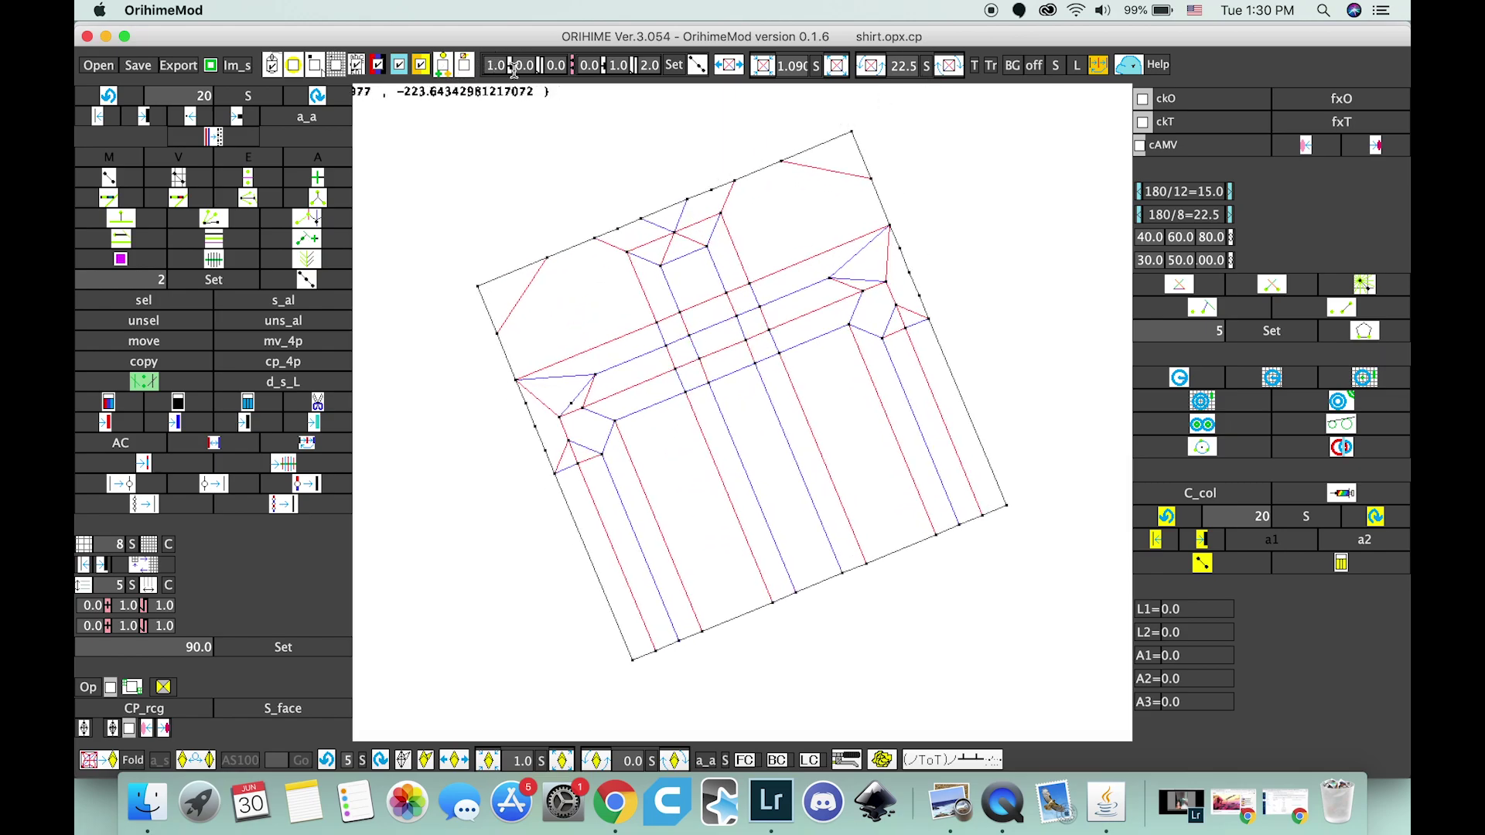
click(953, 66)
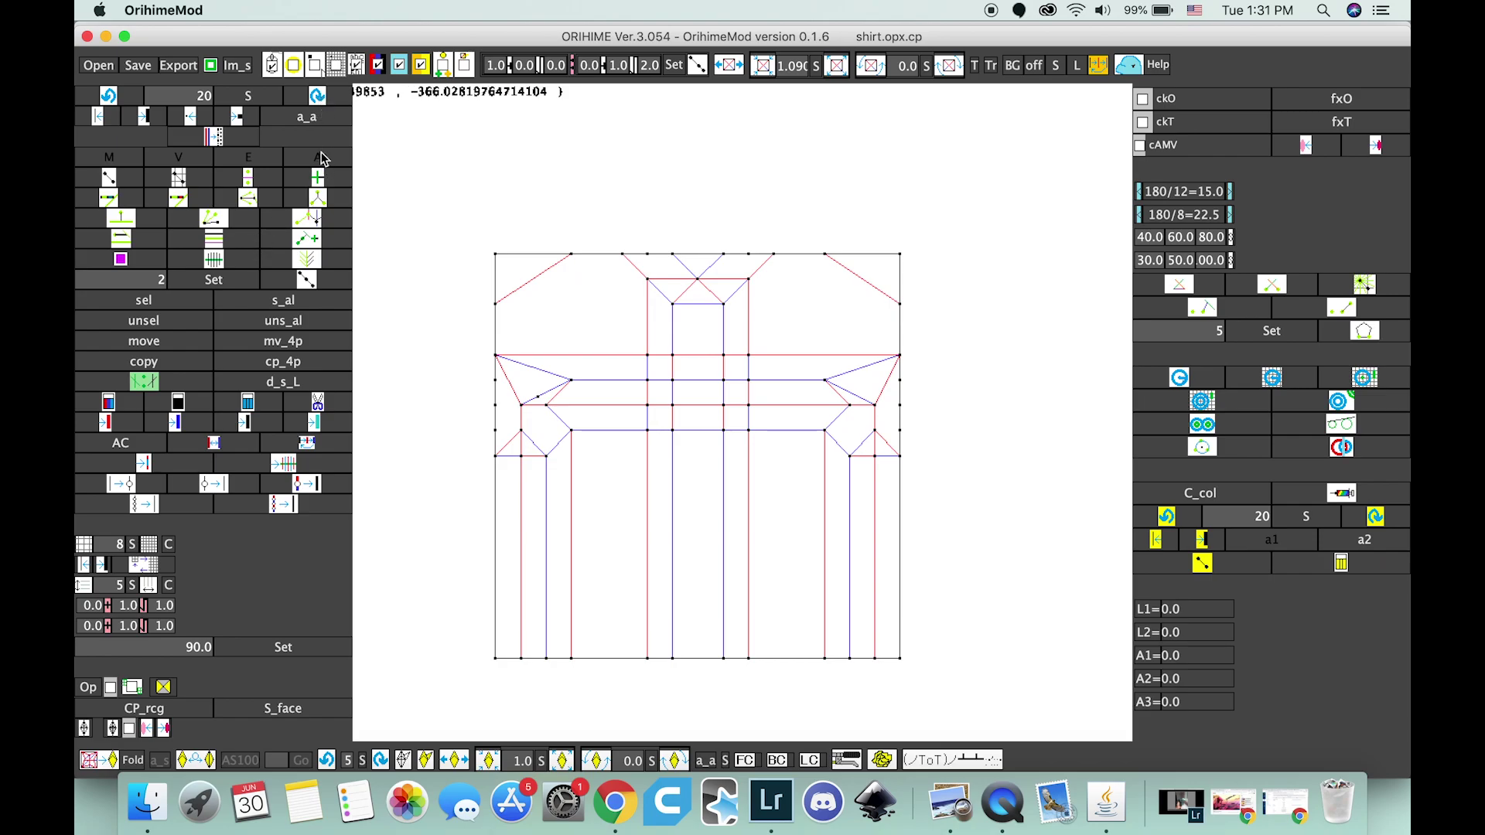
click(424, 68)
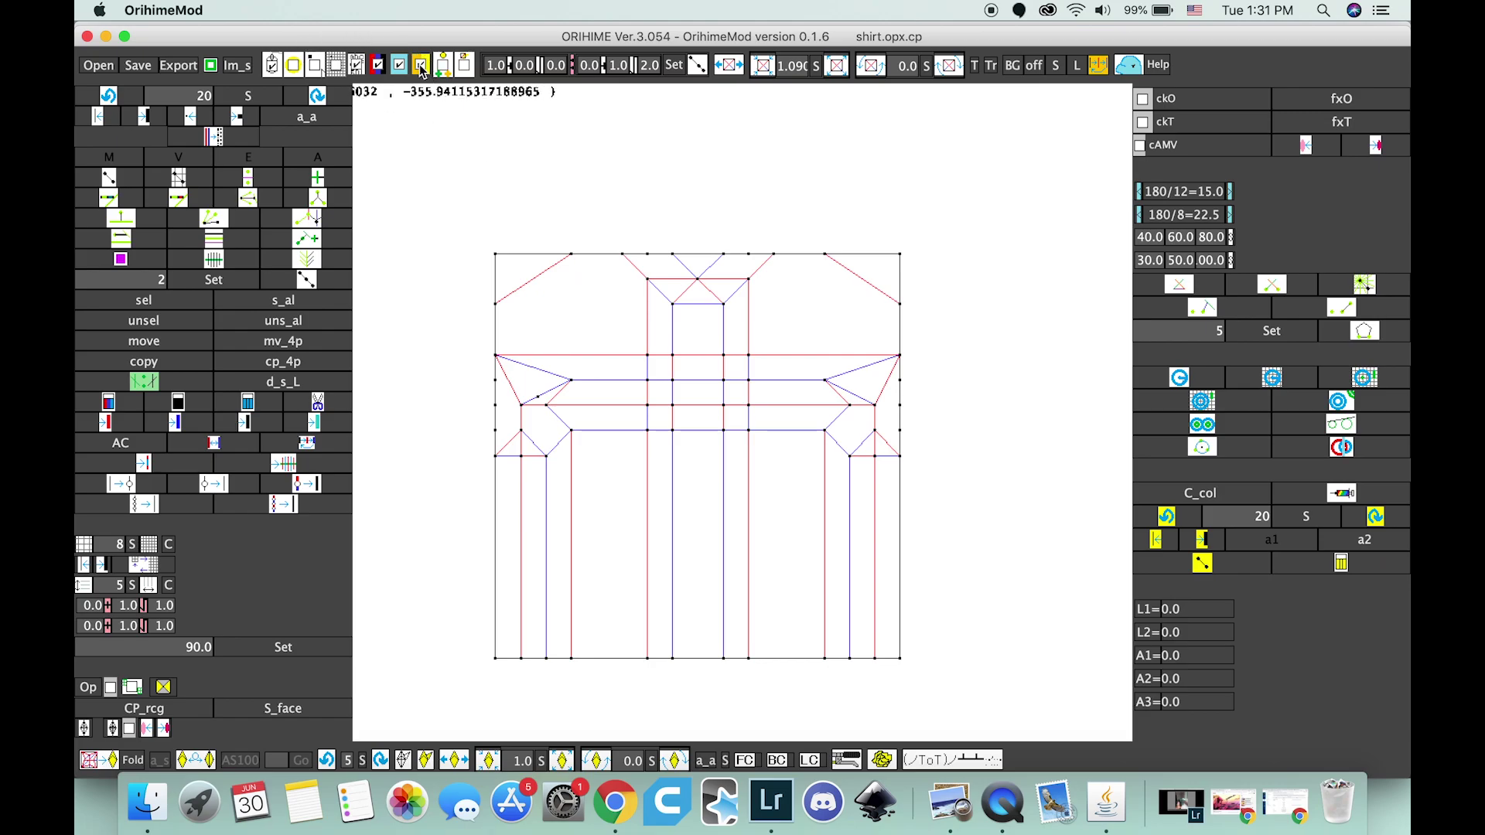
click(379, 67)
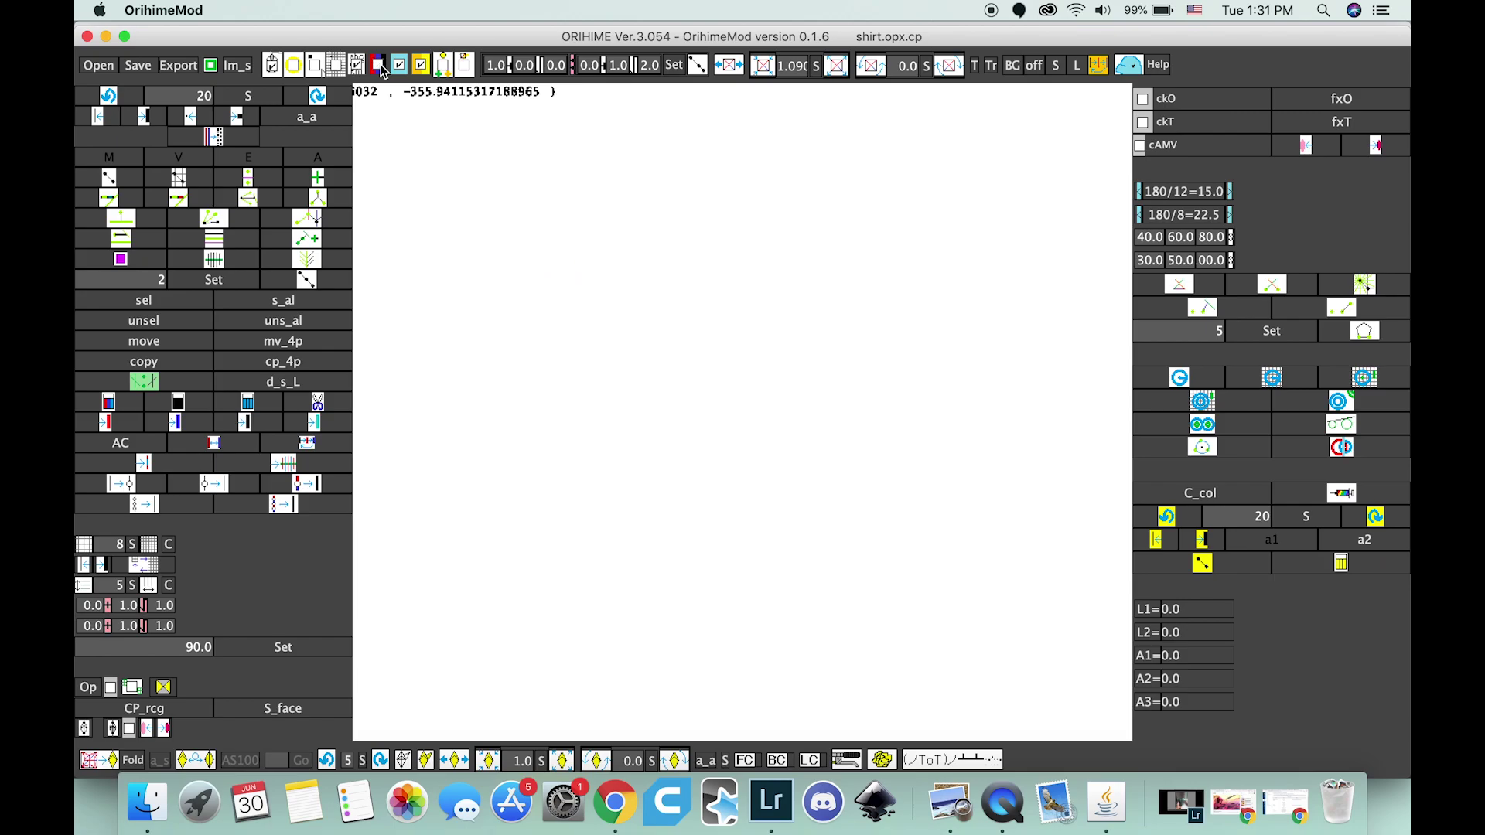
click(379, 67)
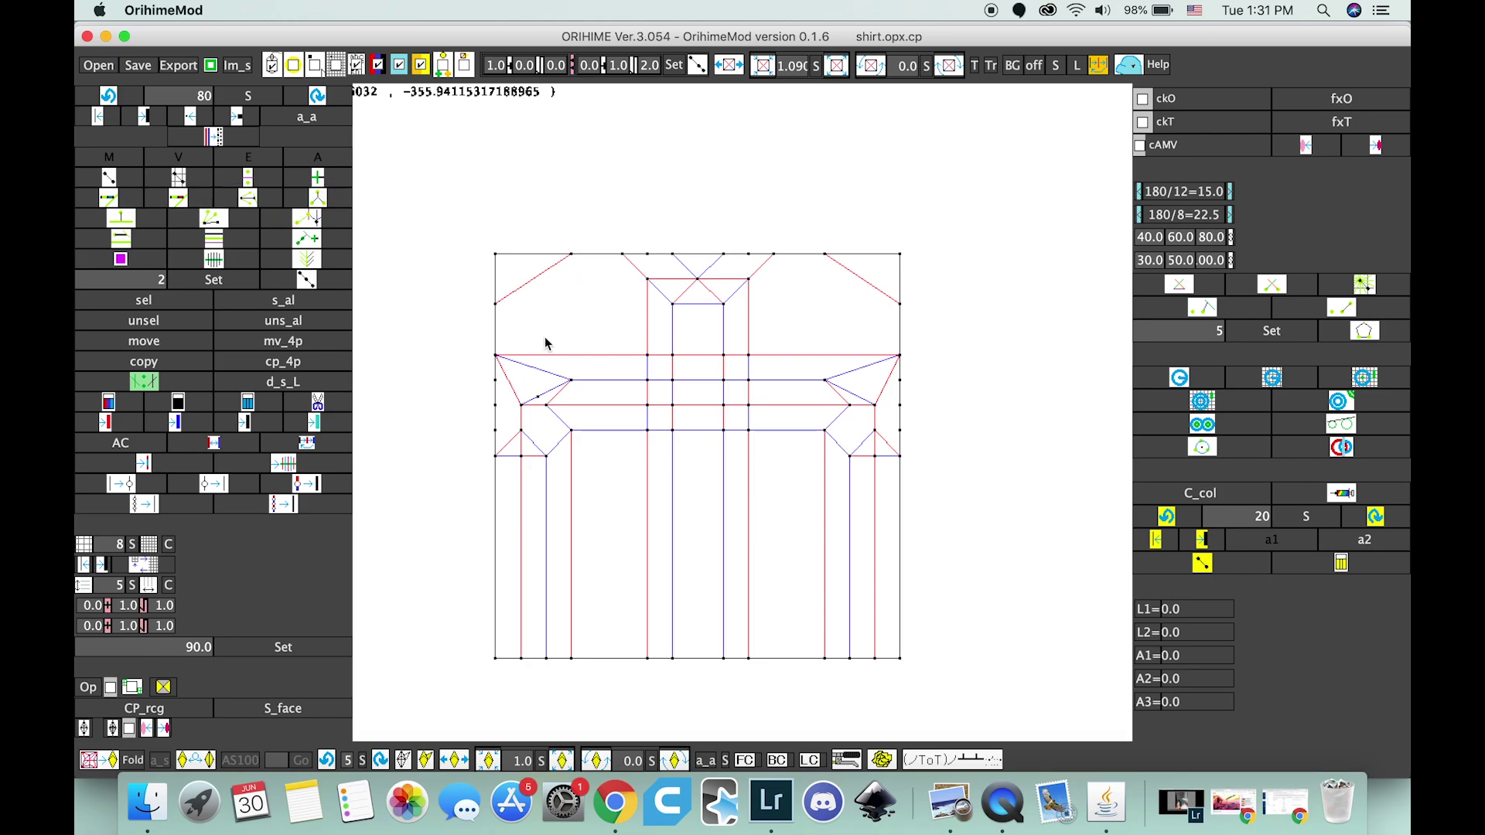
Draw a red mountain crease from the paper's left edge, then undo and redo it.
drag(495, 303, 649, 280)
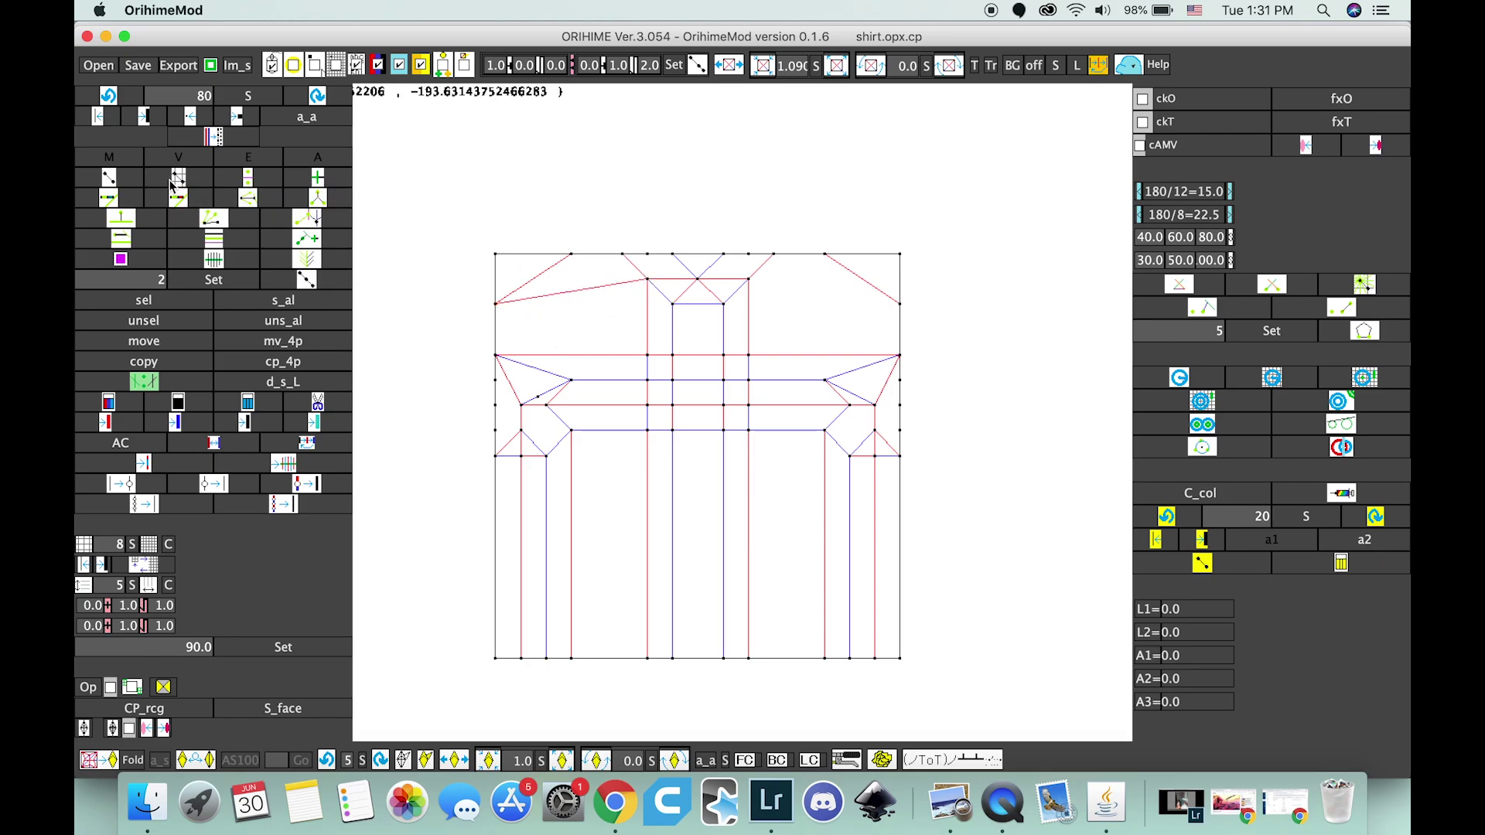
click(109, 96)
click(313, 98)
Cycle line width, vertex markers and dashed styles back to solid lines, then delete the stray crease.
click(143, 116)
click(143, 116)
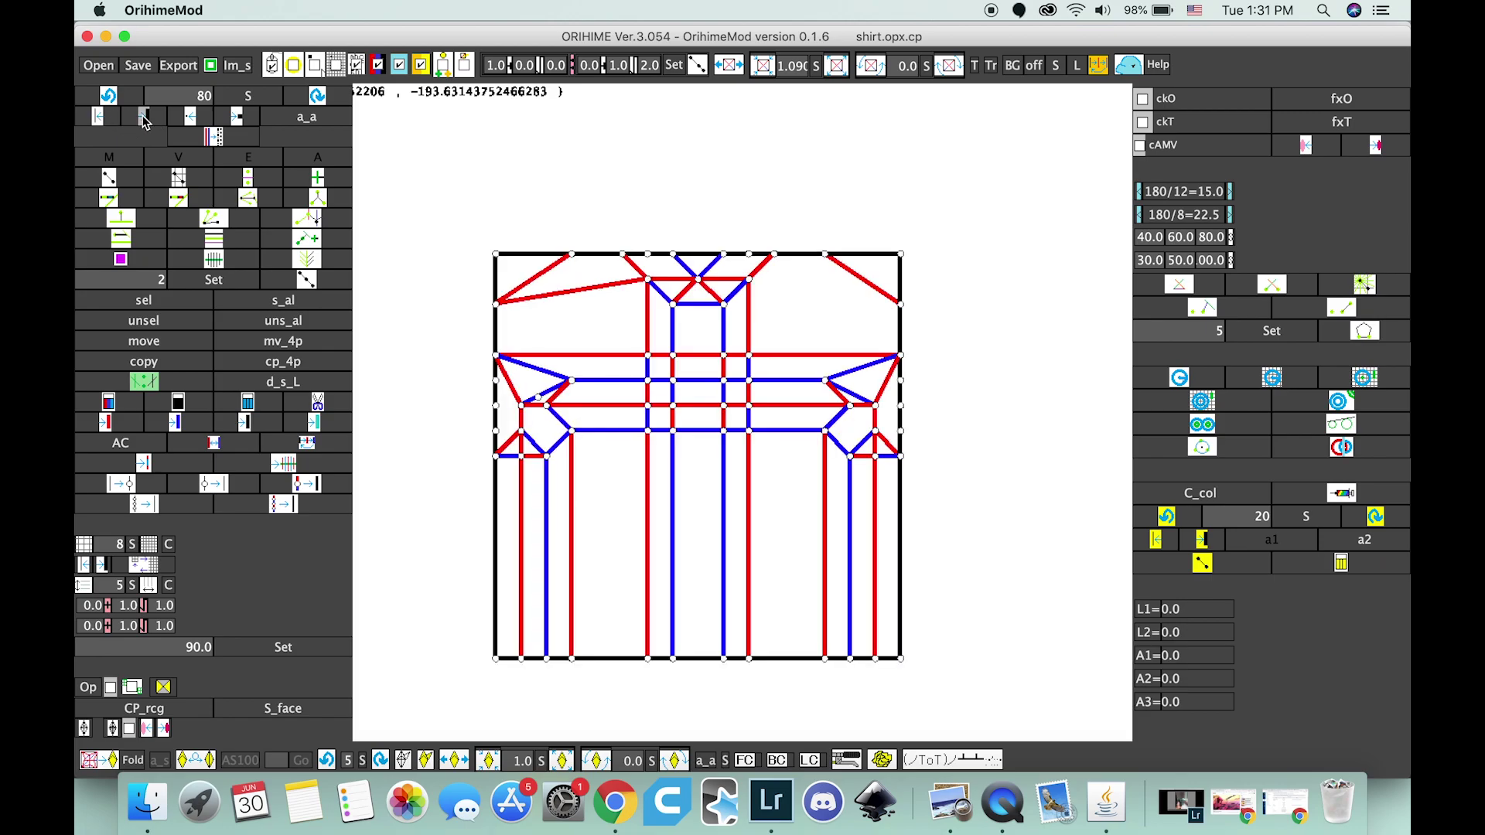
click(143, 116)
click(143, 116)
click(97, 116)
click(98, 116)
click(97, 116)
click(97, 116)
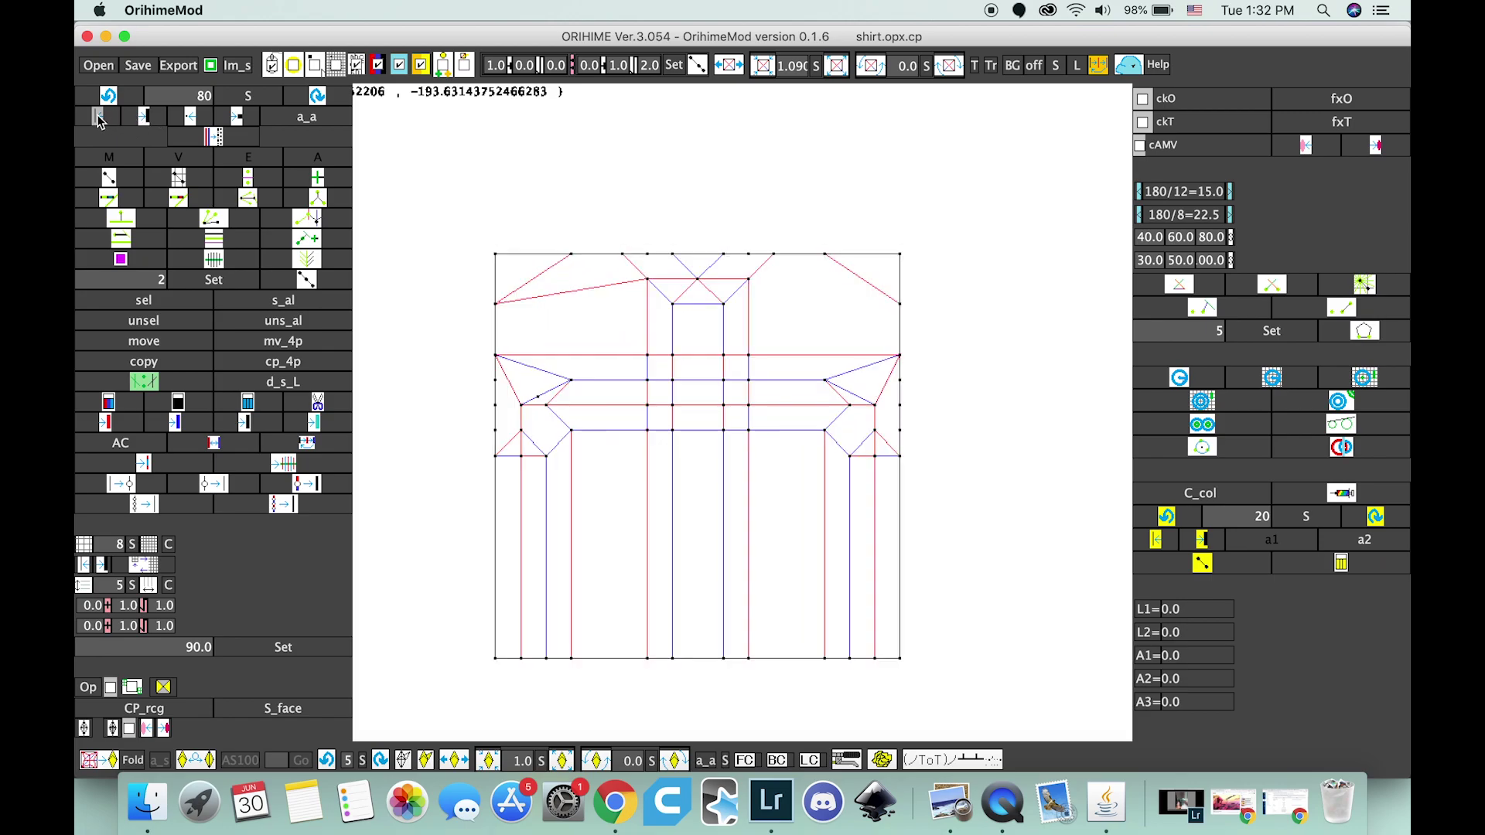
click(234, 117)
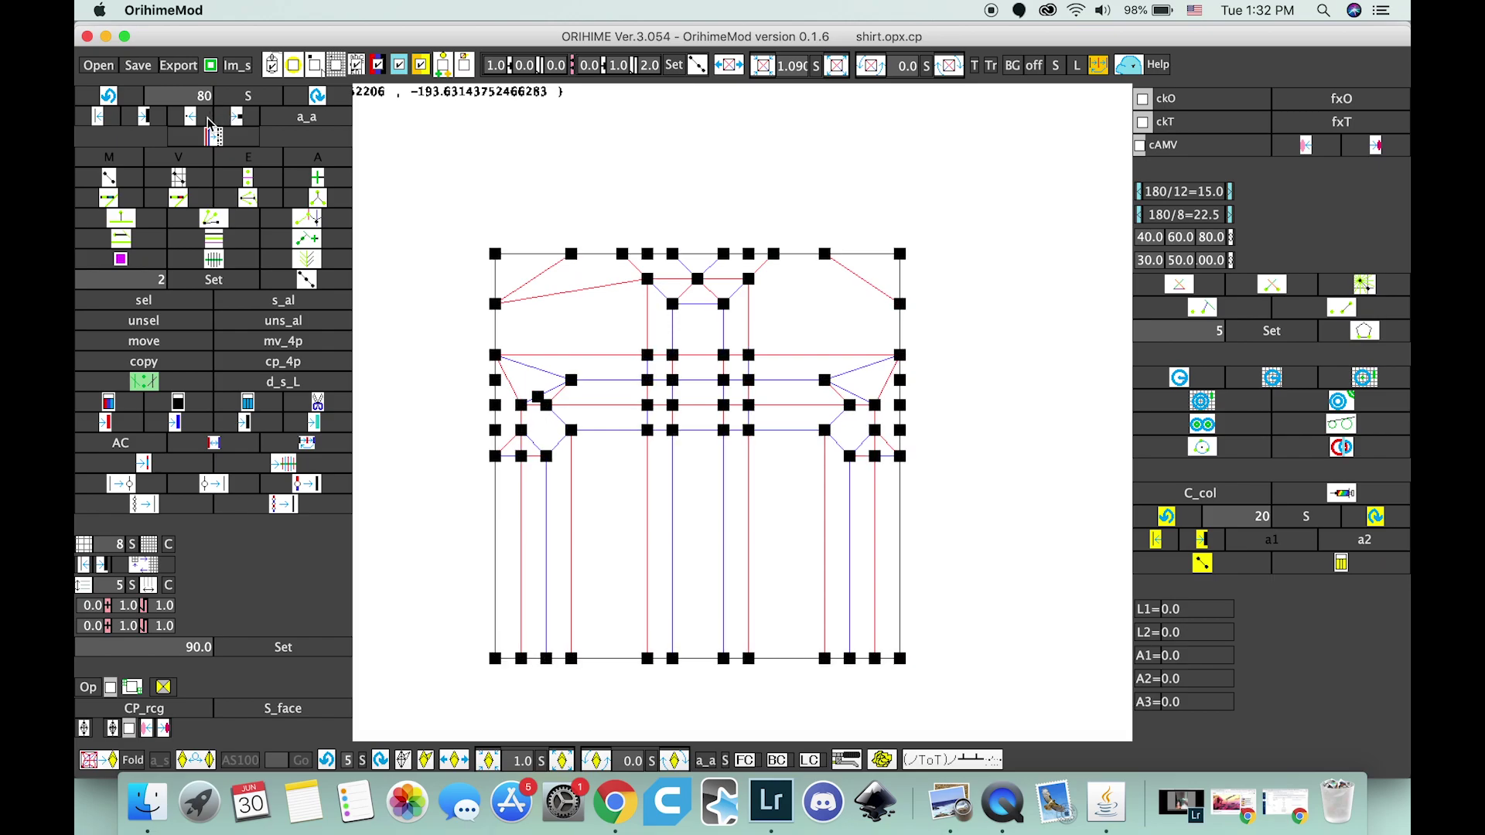
click(206, 120)
click(207, 120)
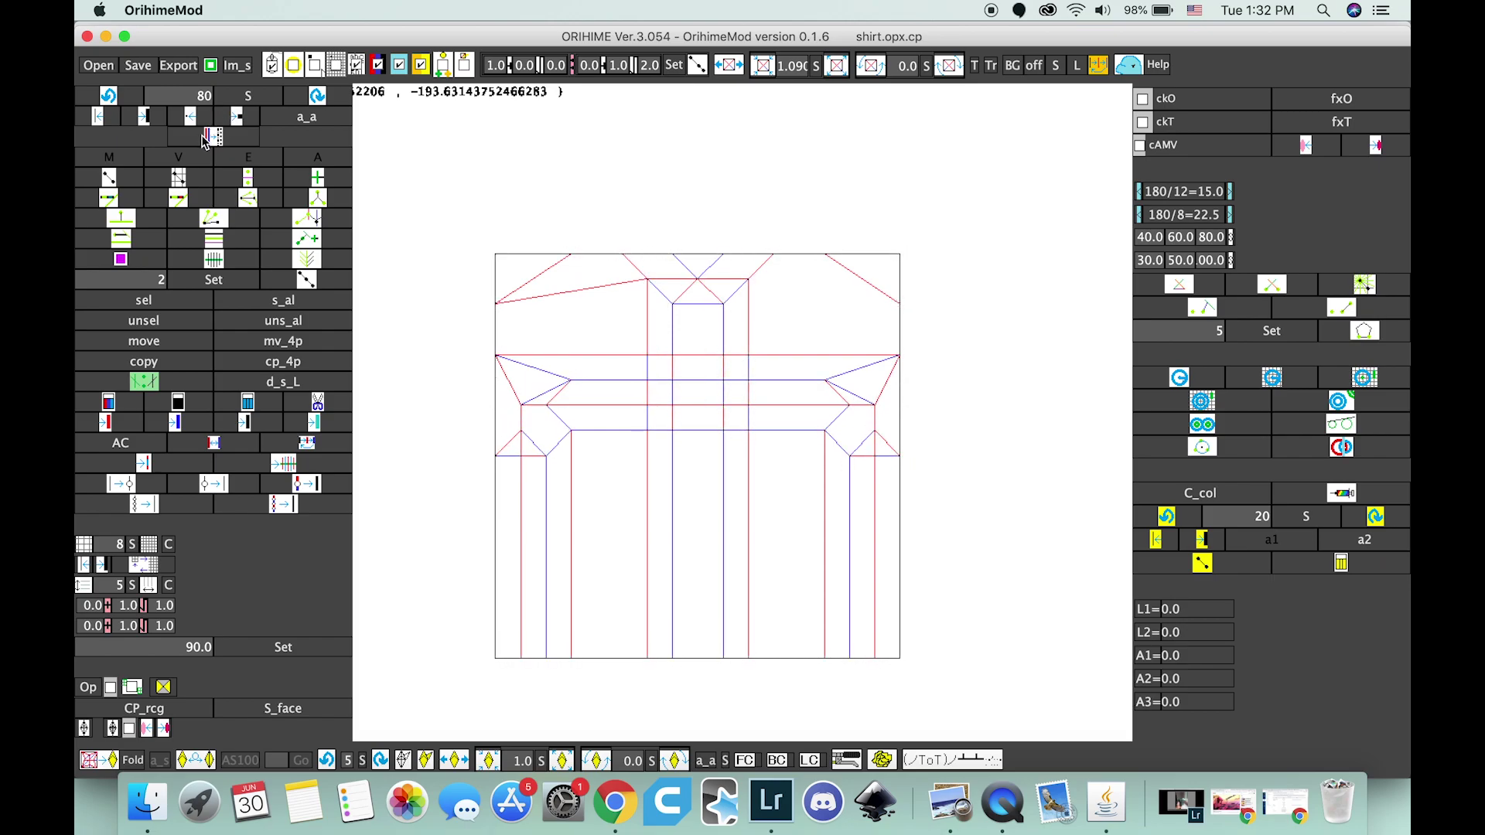
click(236, 117)
click(226, 136)
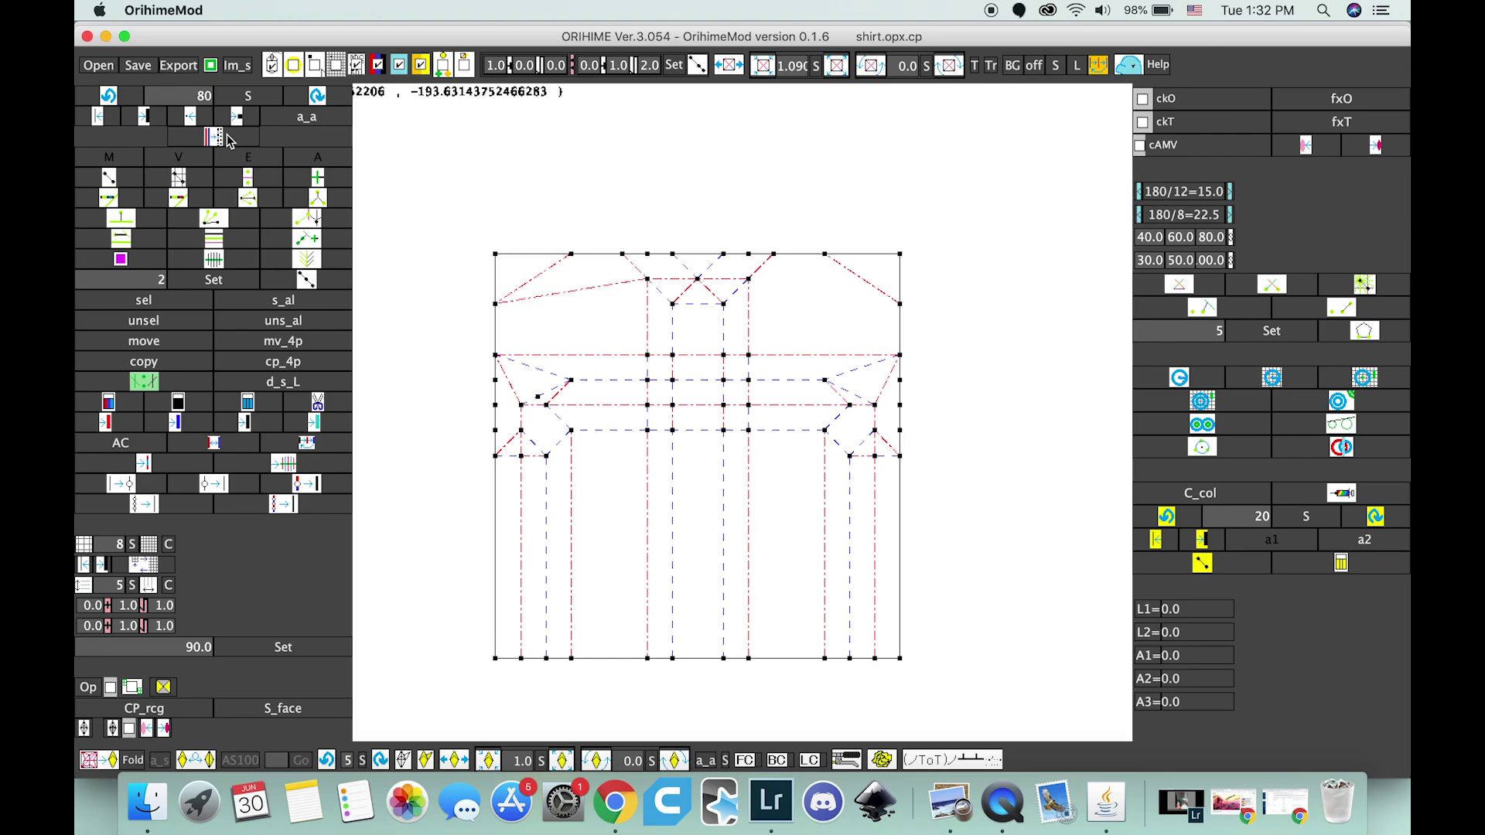
click(226, 136)
click(226, 138)
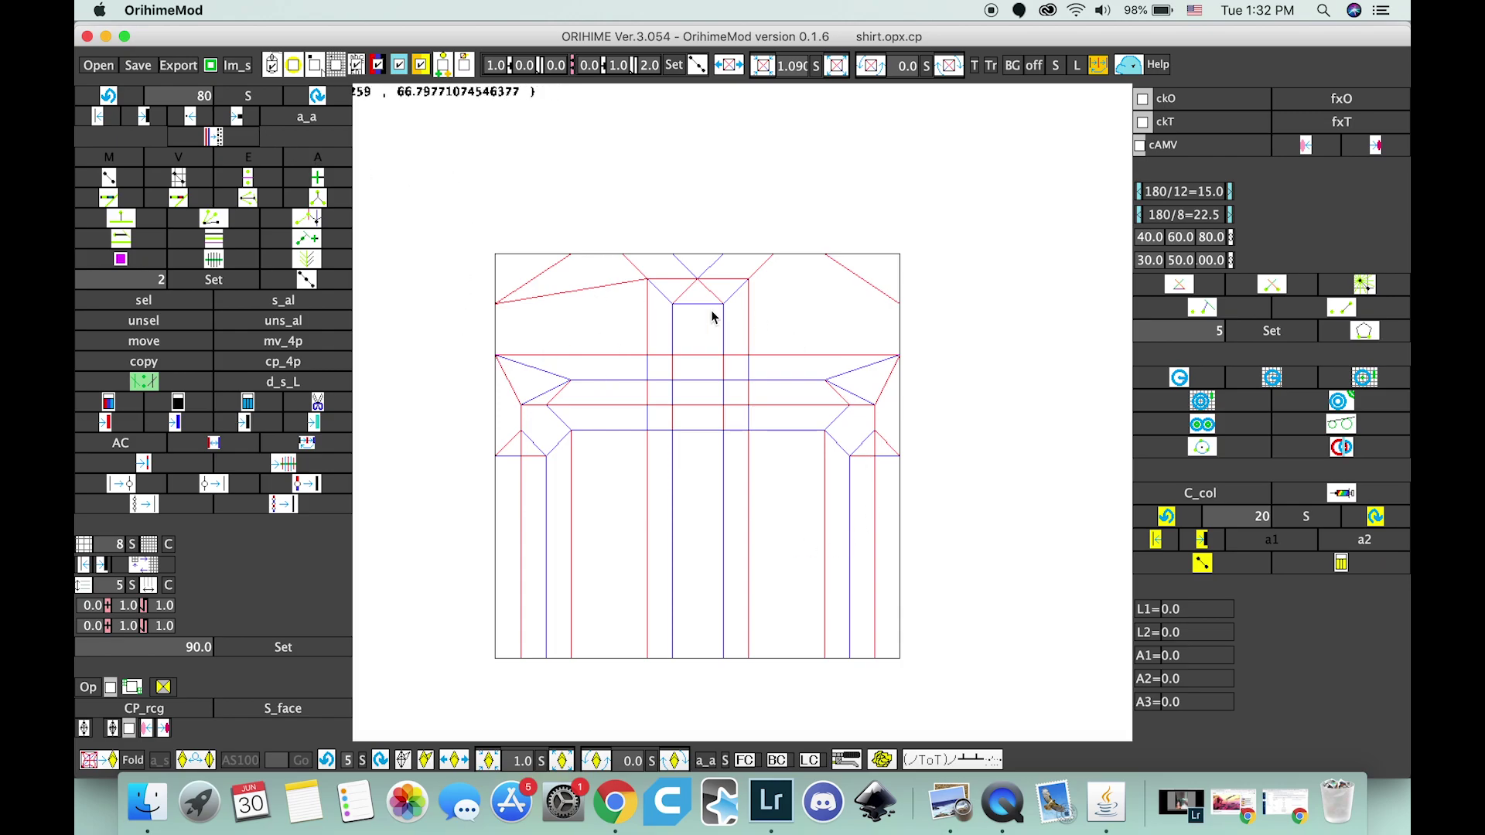
click(570, 291)
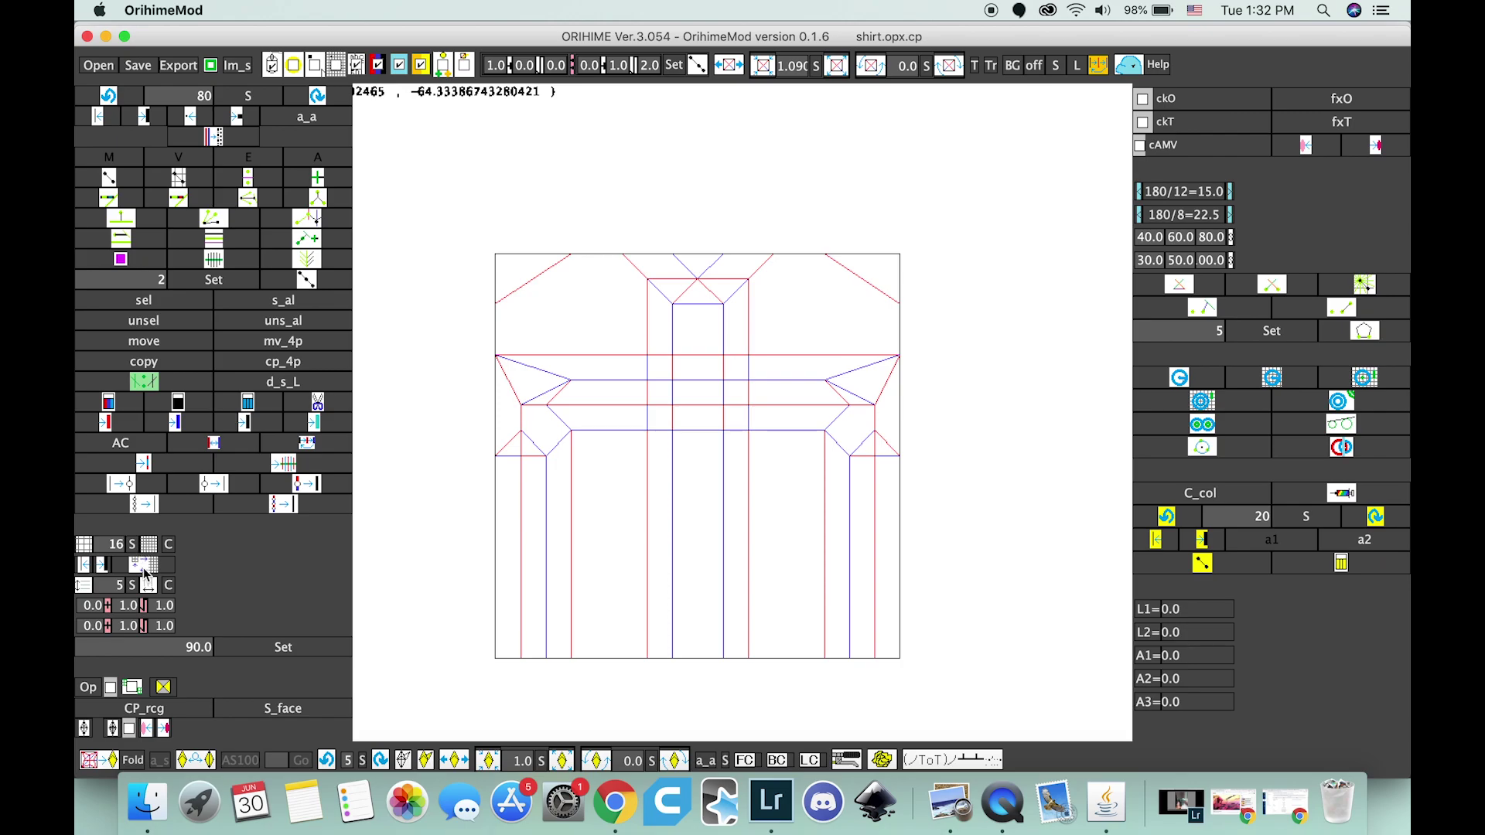
Toggle the grid display until the 16-division grid shows only inside the paper.
click(144, 567)
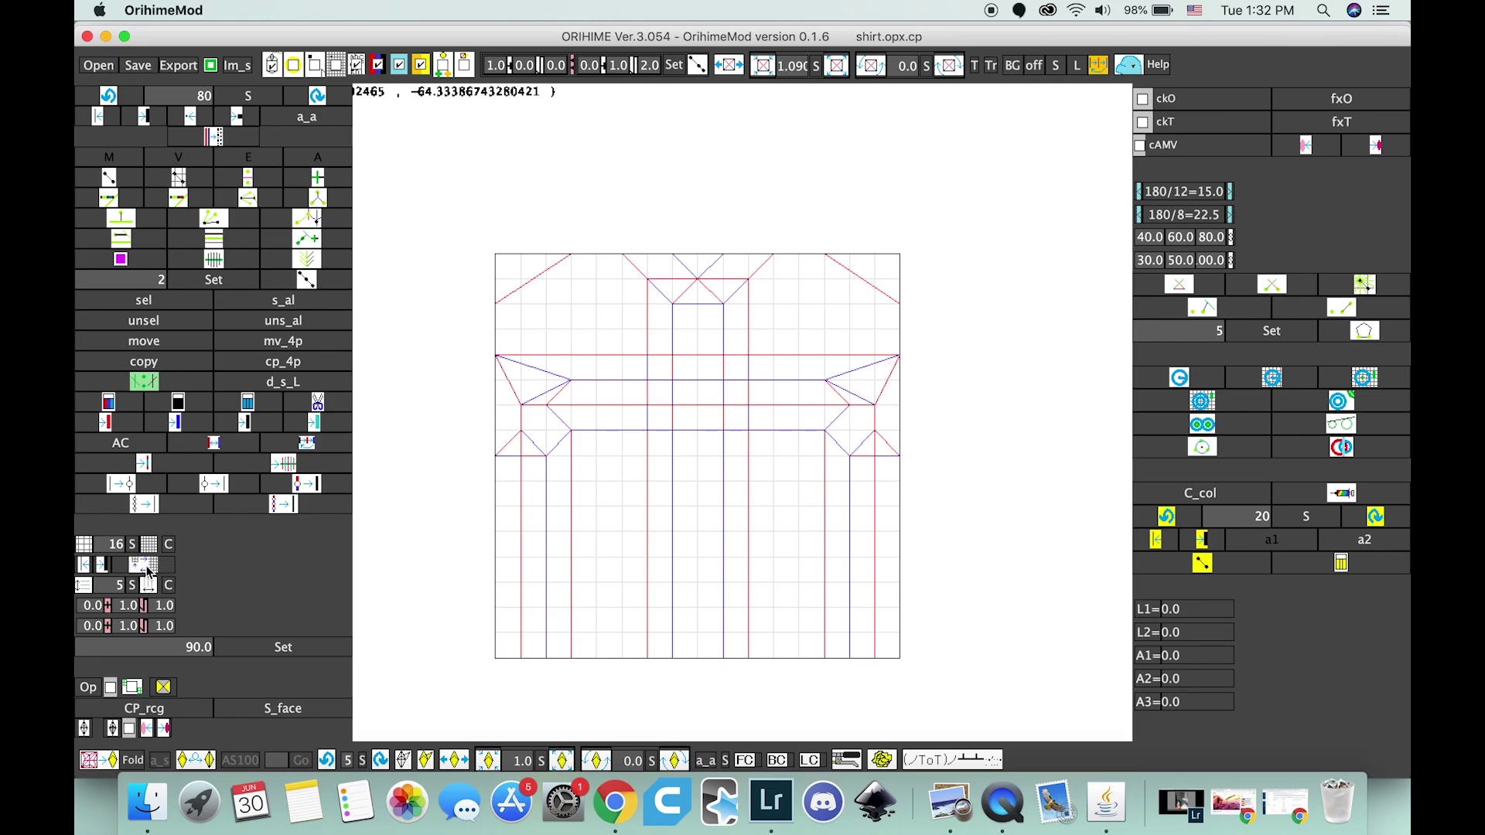
click(148, 572)
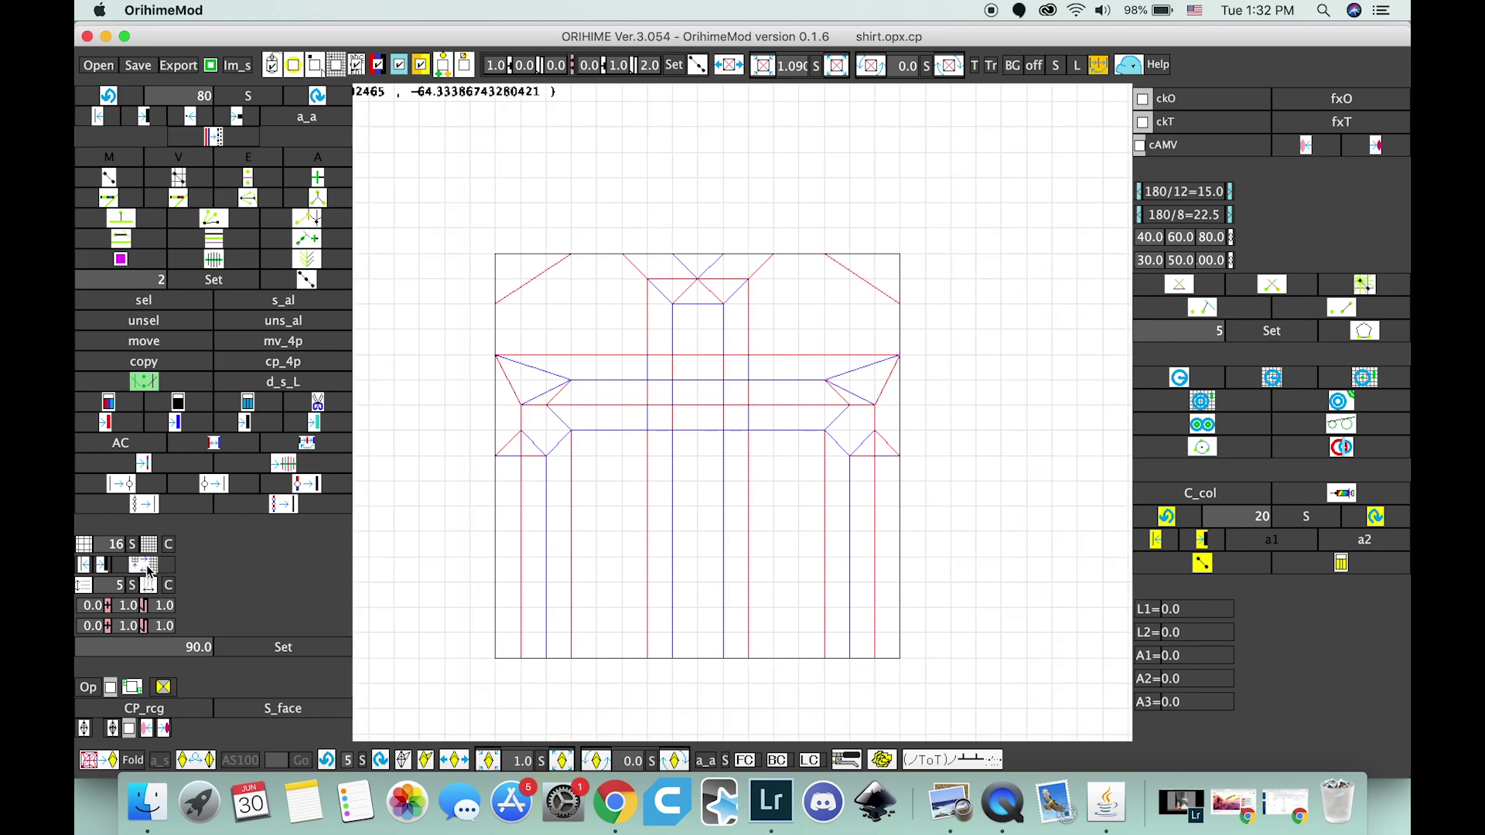
click(148, 571)
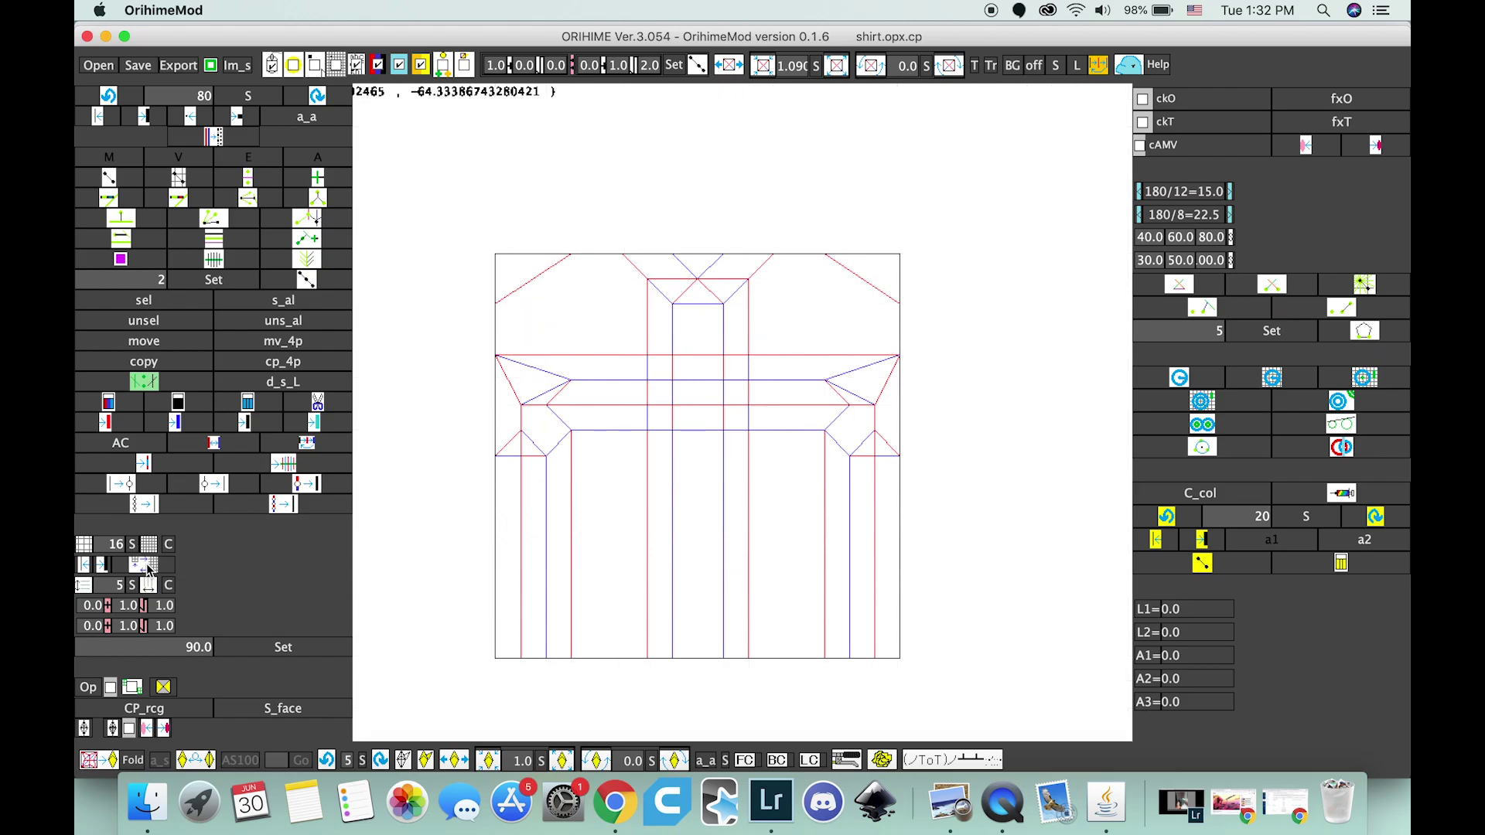
click(147, 570)
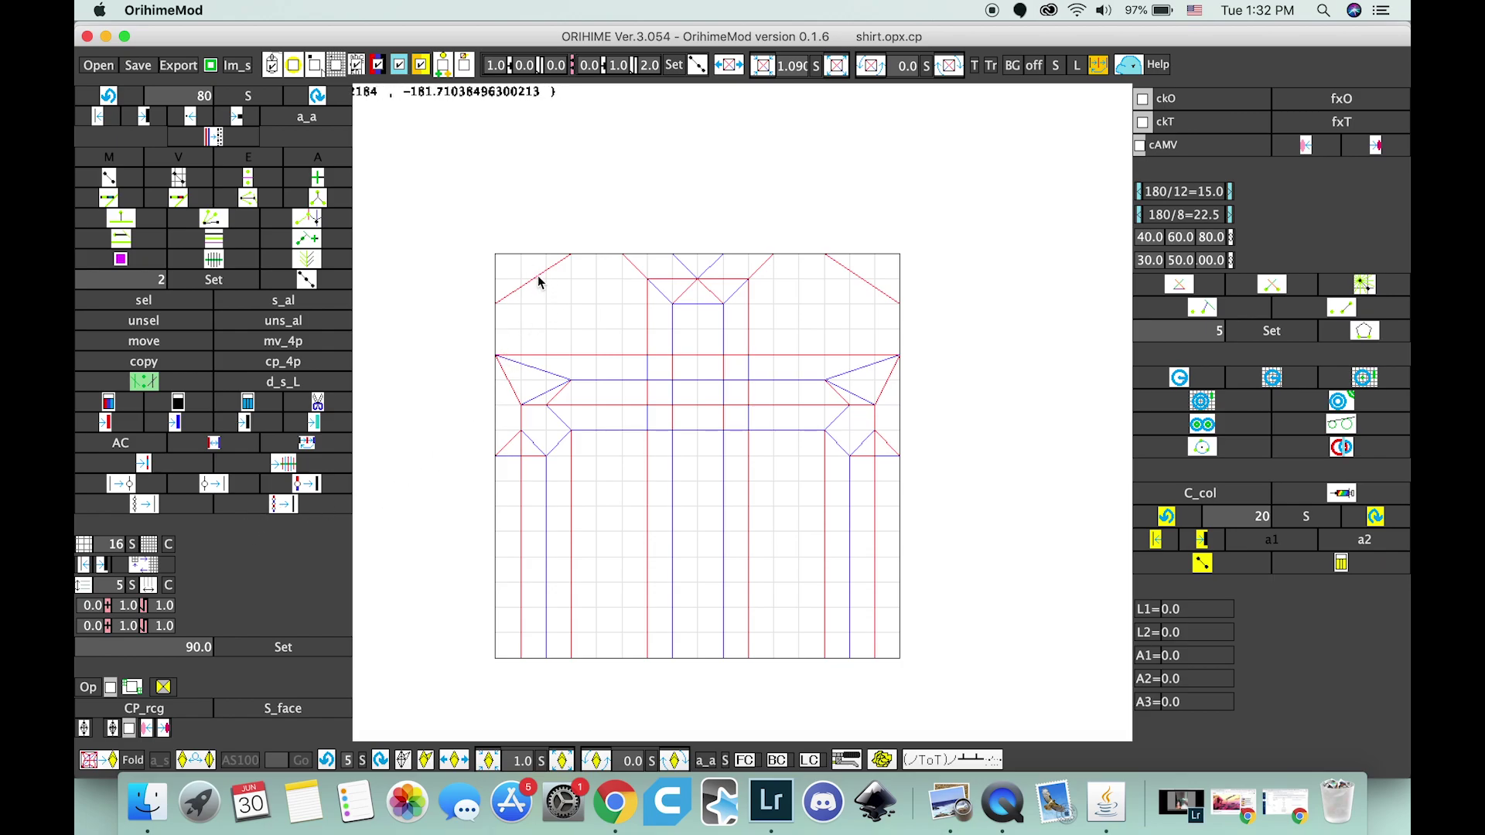
Box-delete the top-left diagonal and draw a grid-snapped mountain crease from the left edge to the top edge.
drag(557, 292, 512, 270)
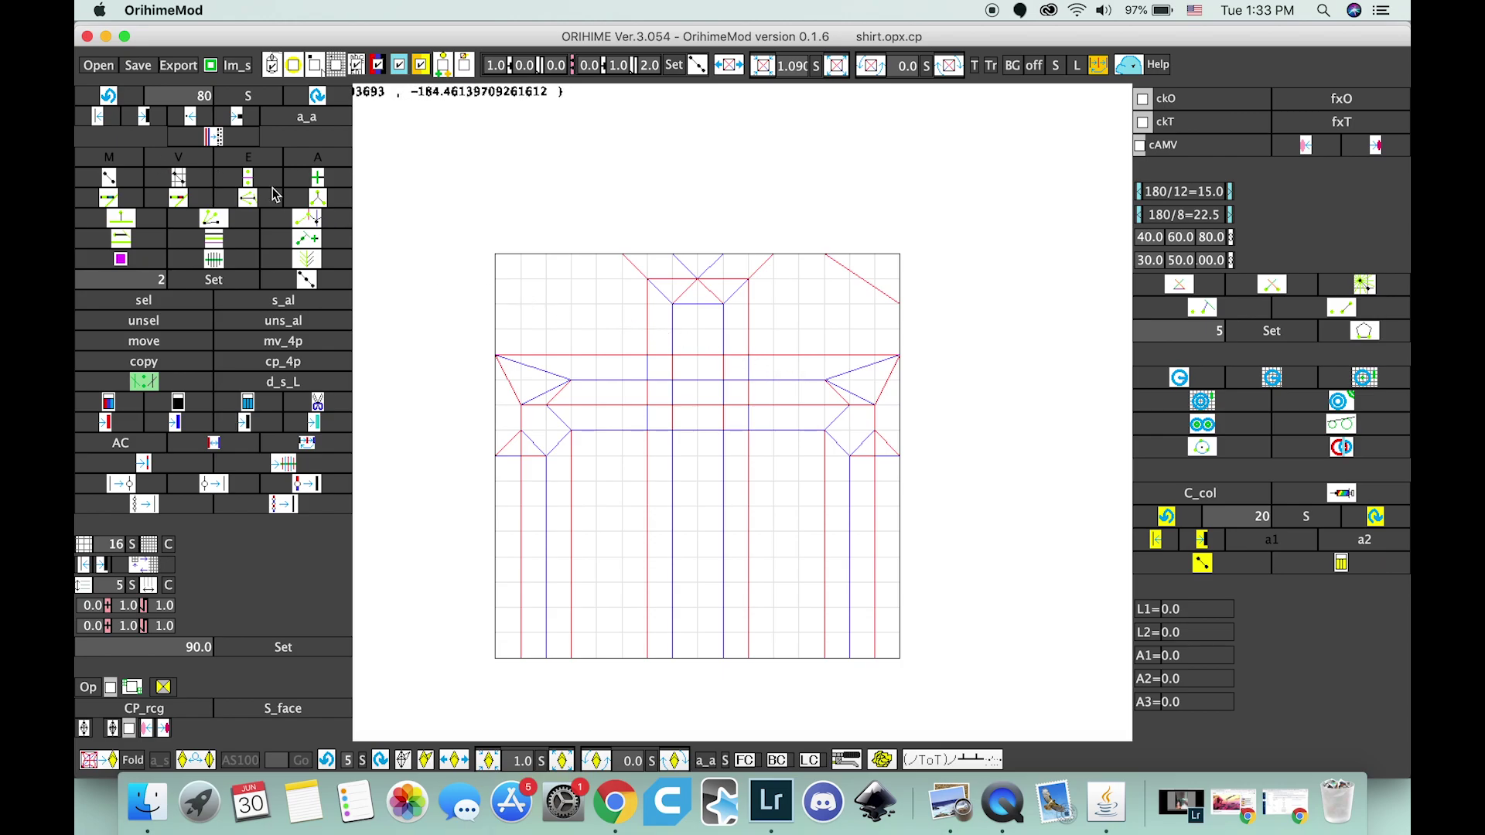
click(178, 179)
drag(509, 302, 570, 258)
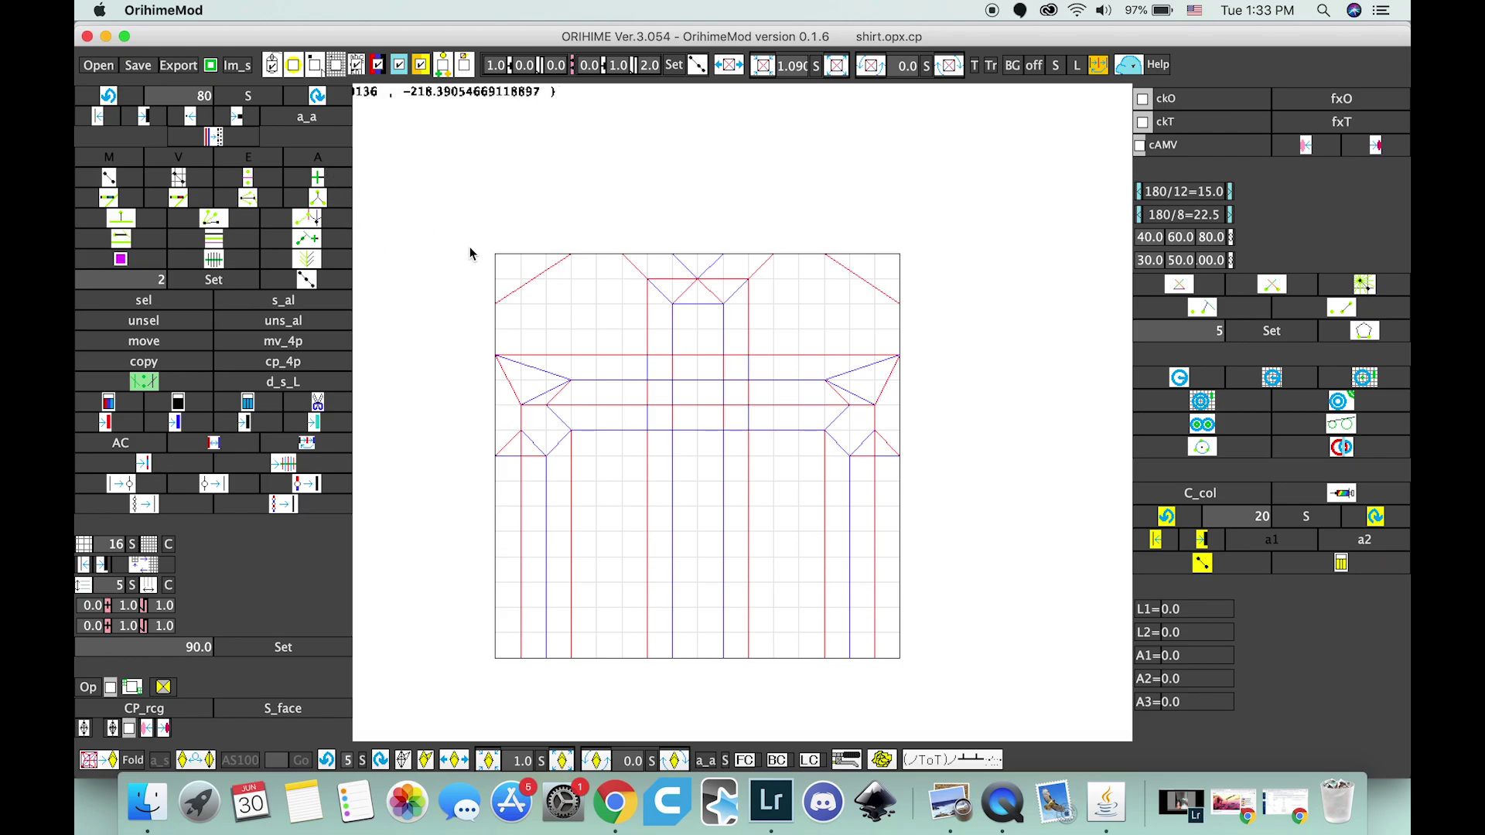
drag(551, 288, 570, 304)
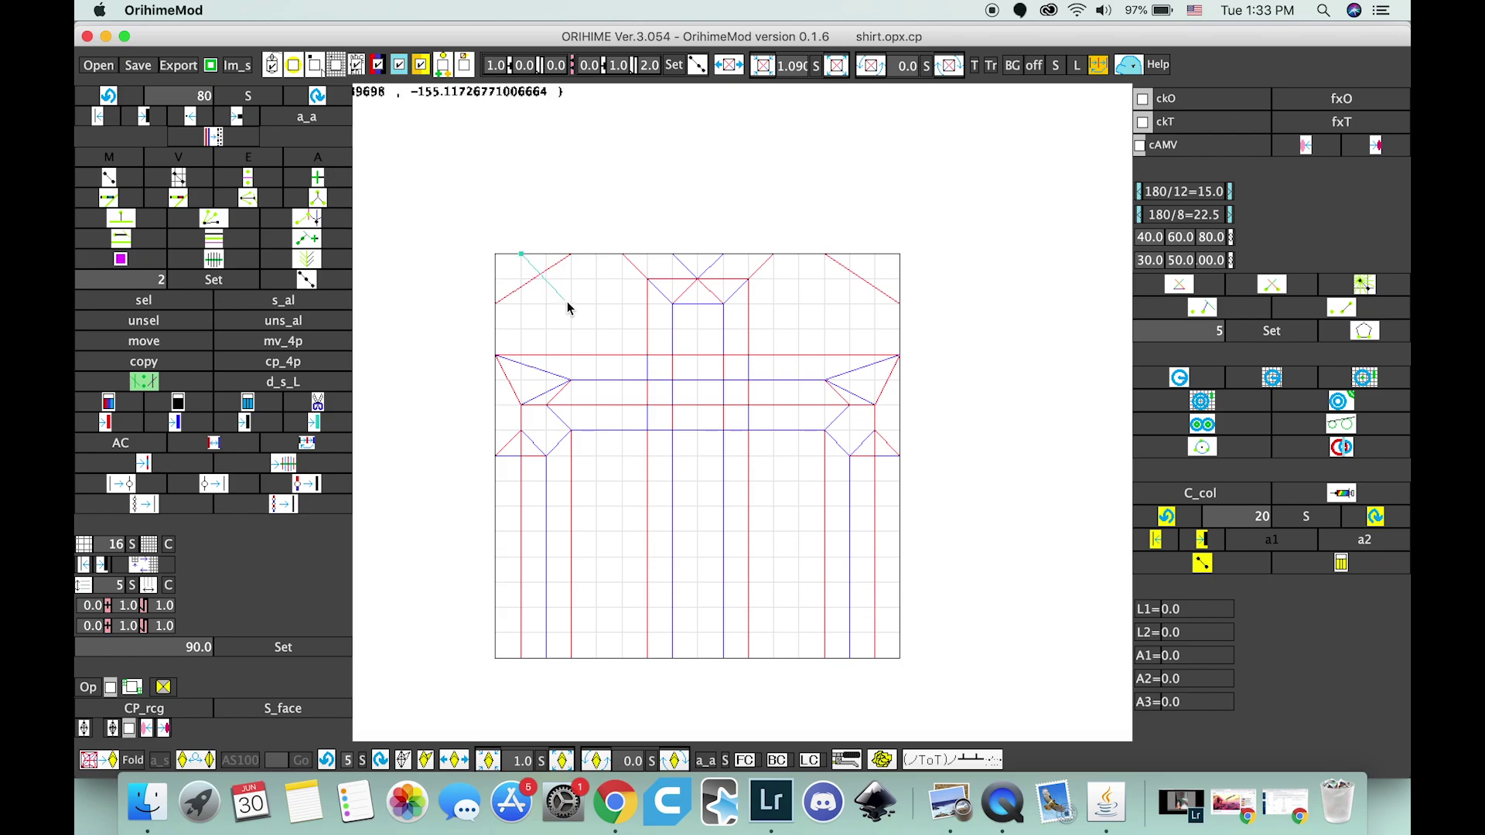
click(401, 65)
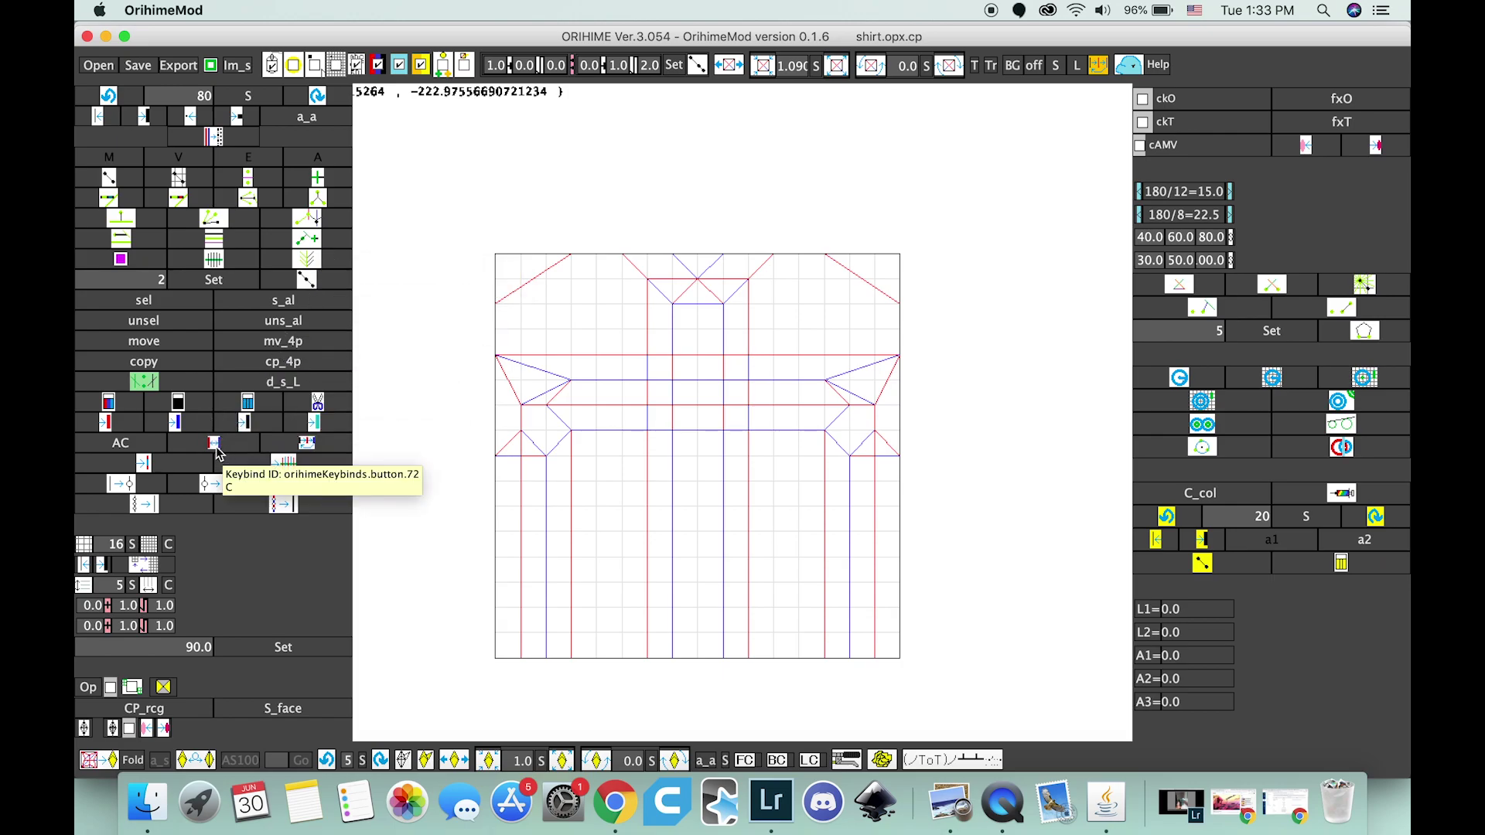
Box the upper-left diagonal crease to flip it from red to blue, then try short creases along the top edge.
click(216, 444)
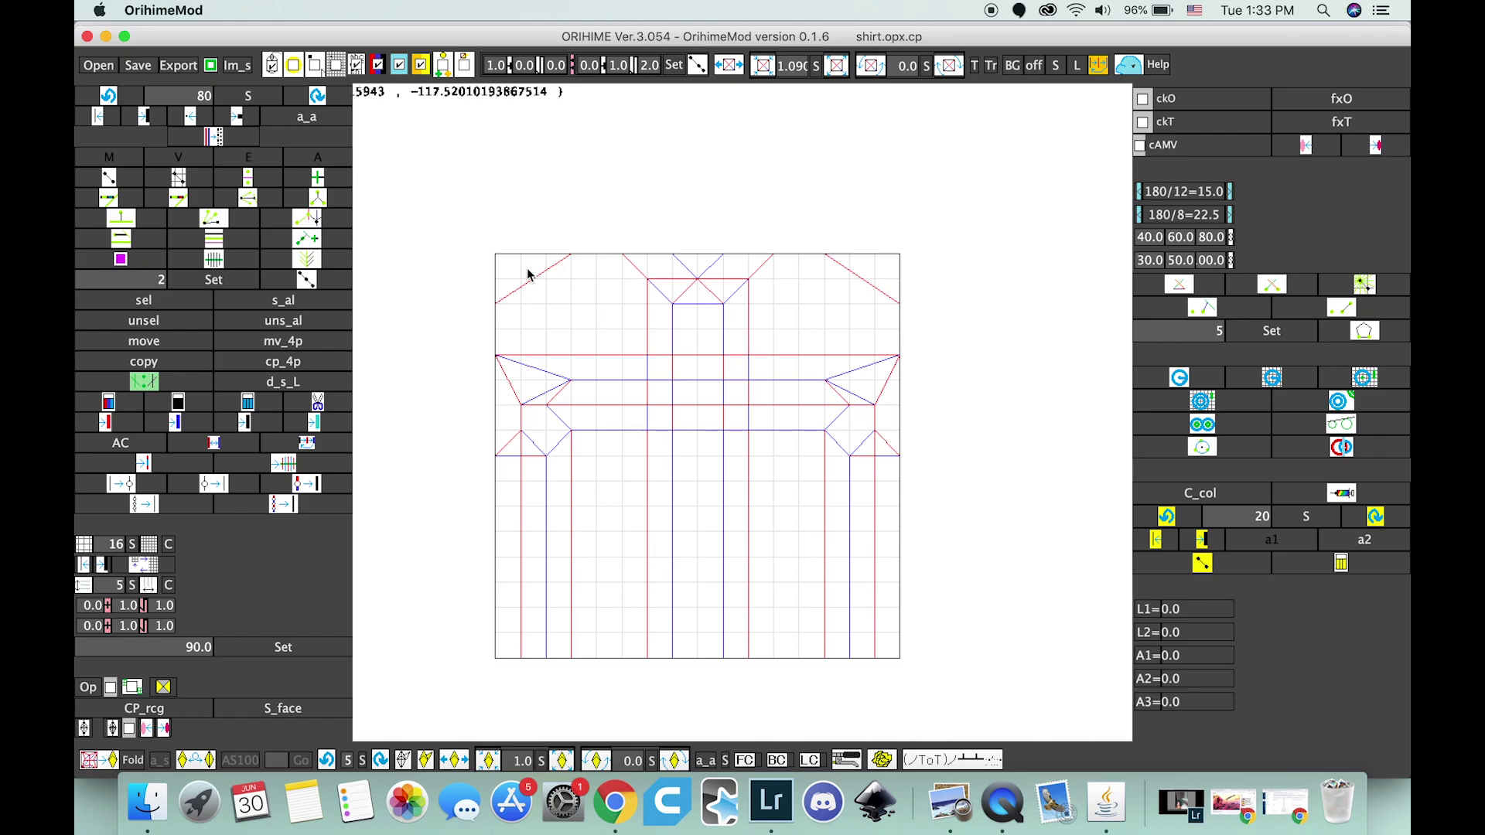
click(544, 301)
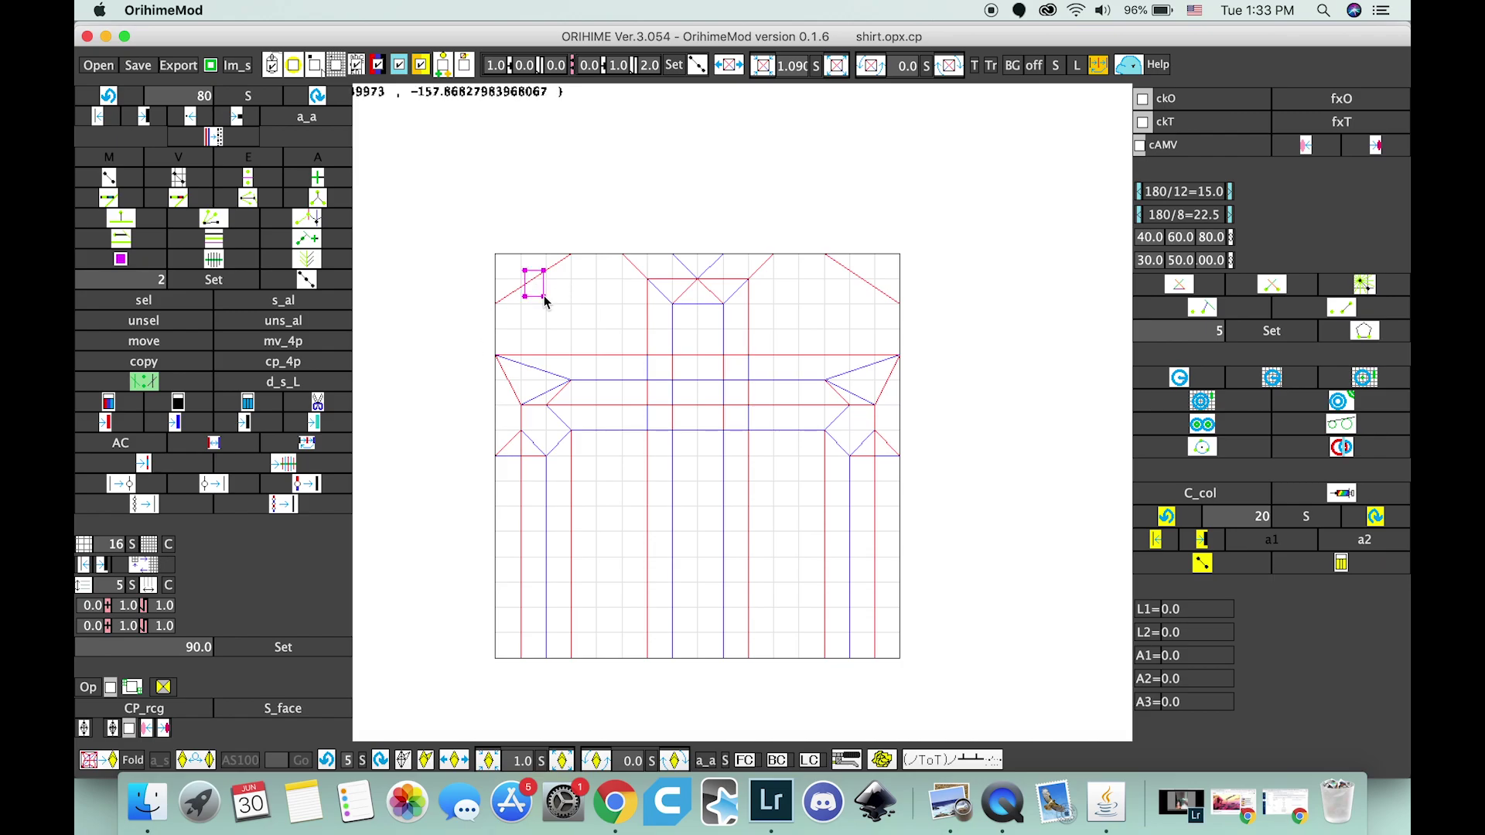
drag(545, 302, 779, 276)
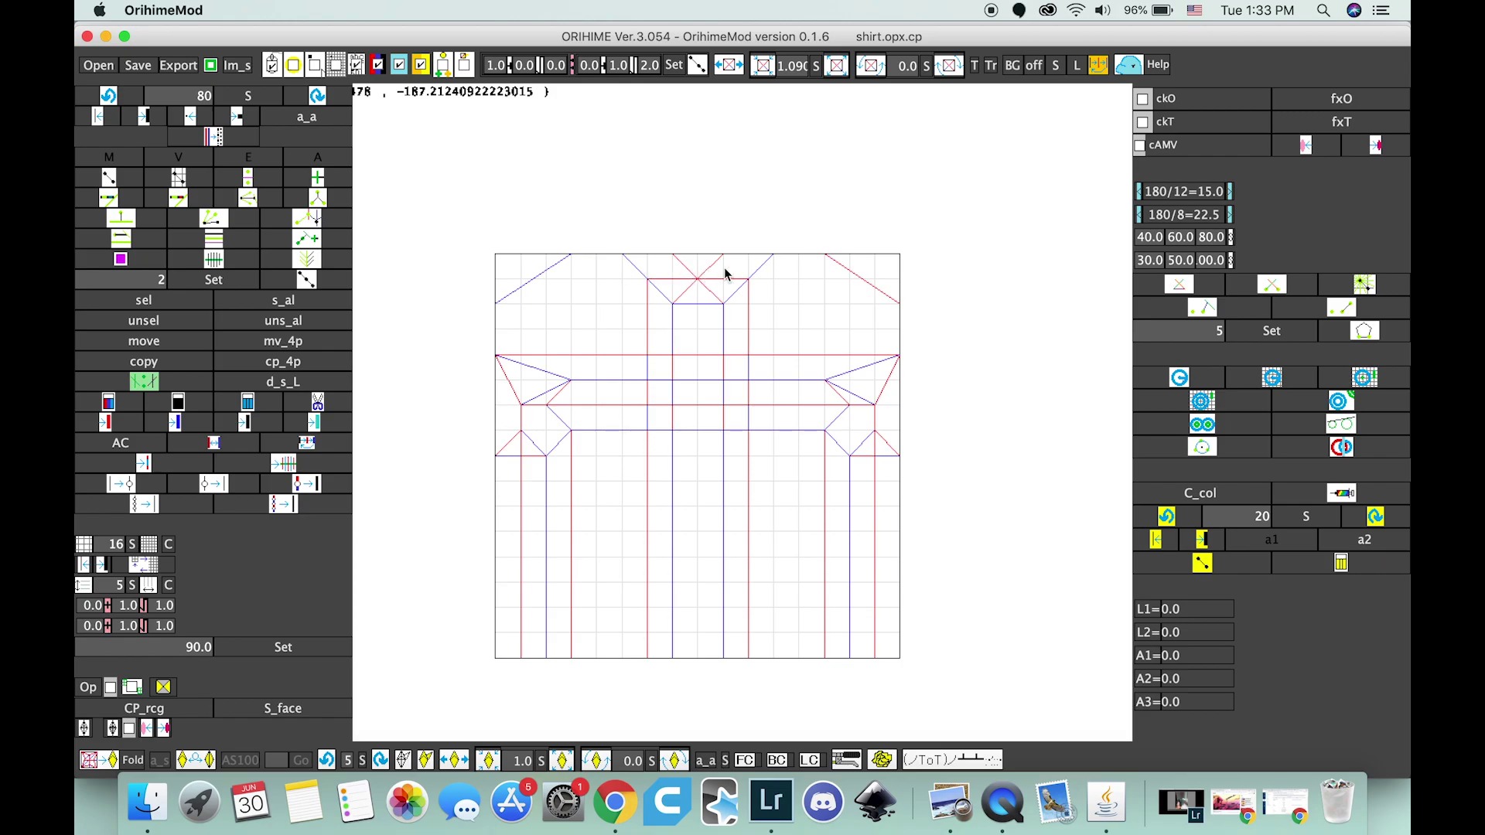
drag(606, 275, 777, 274)
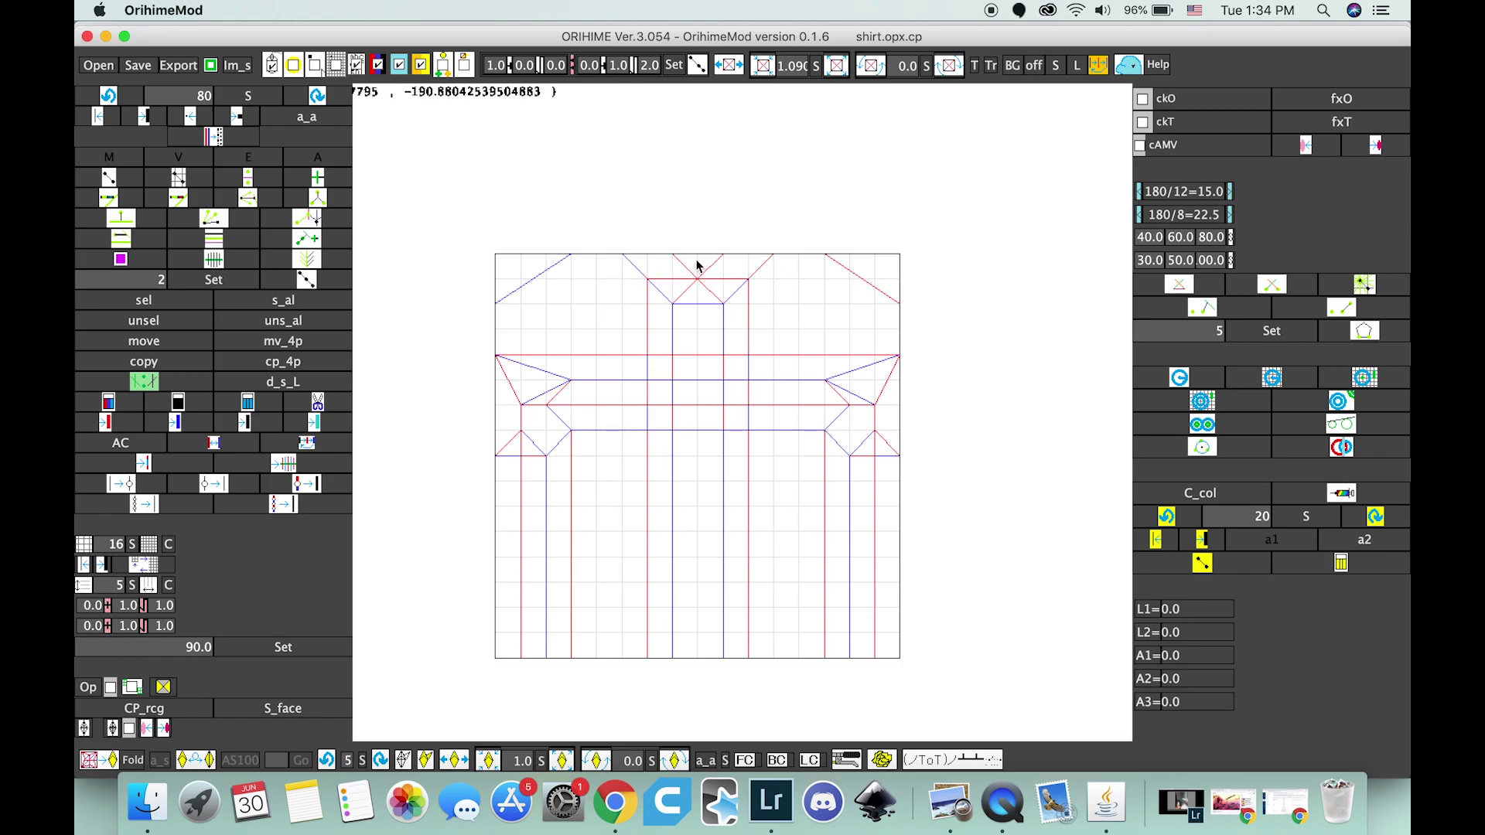
drag(624, 268, 719, 269)
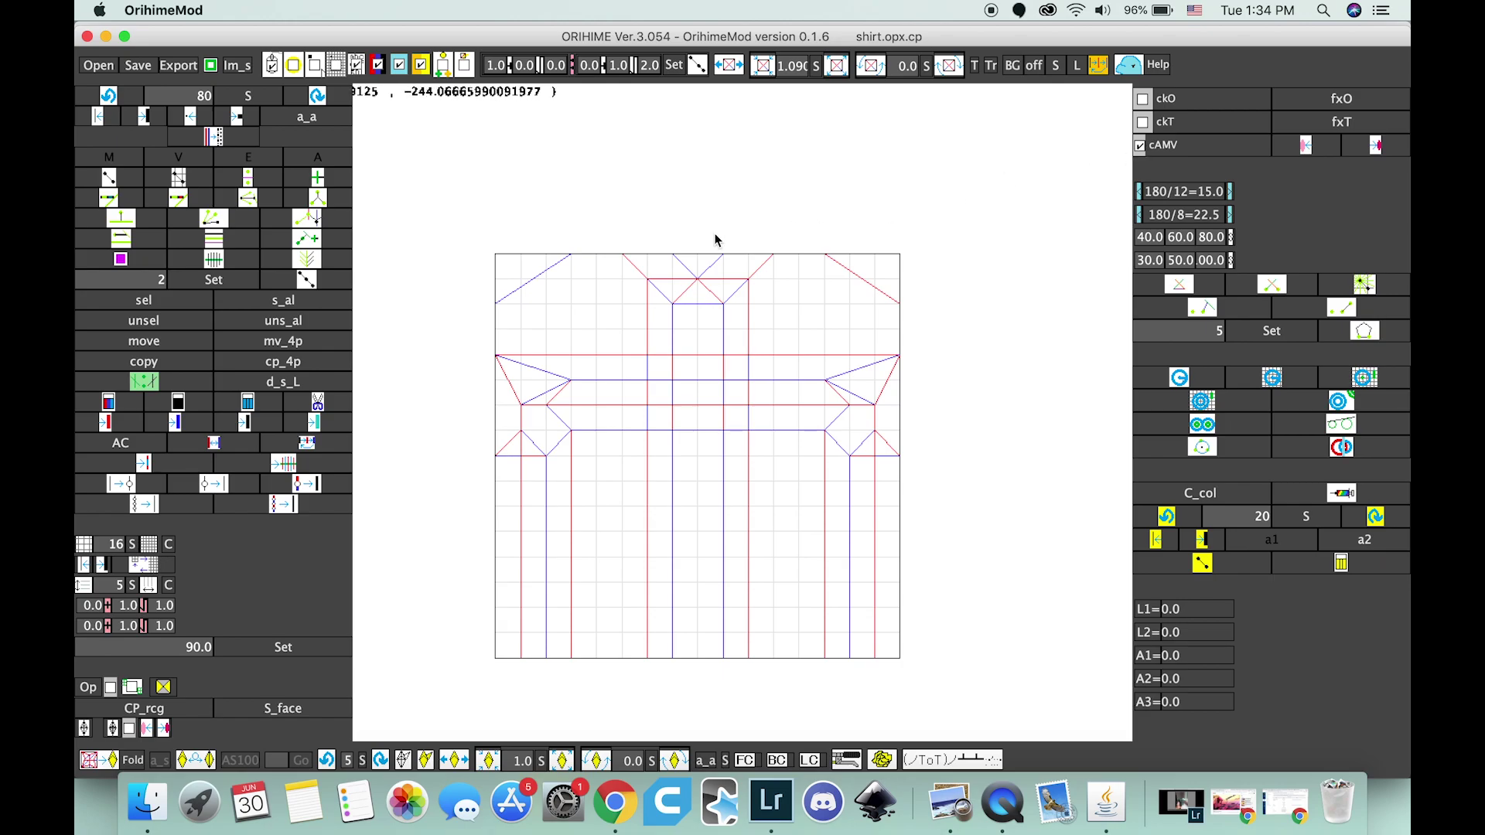
Draw a short crease near the top edge with the line tool and recheck until the pink error circles clear.
click(112, 181)
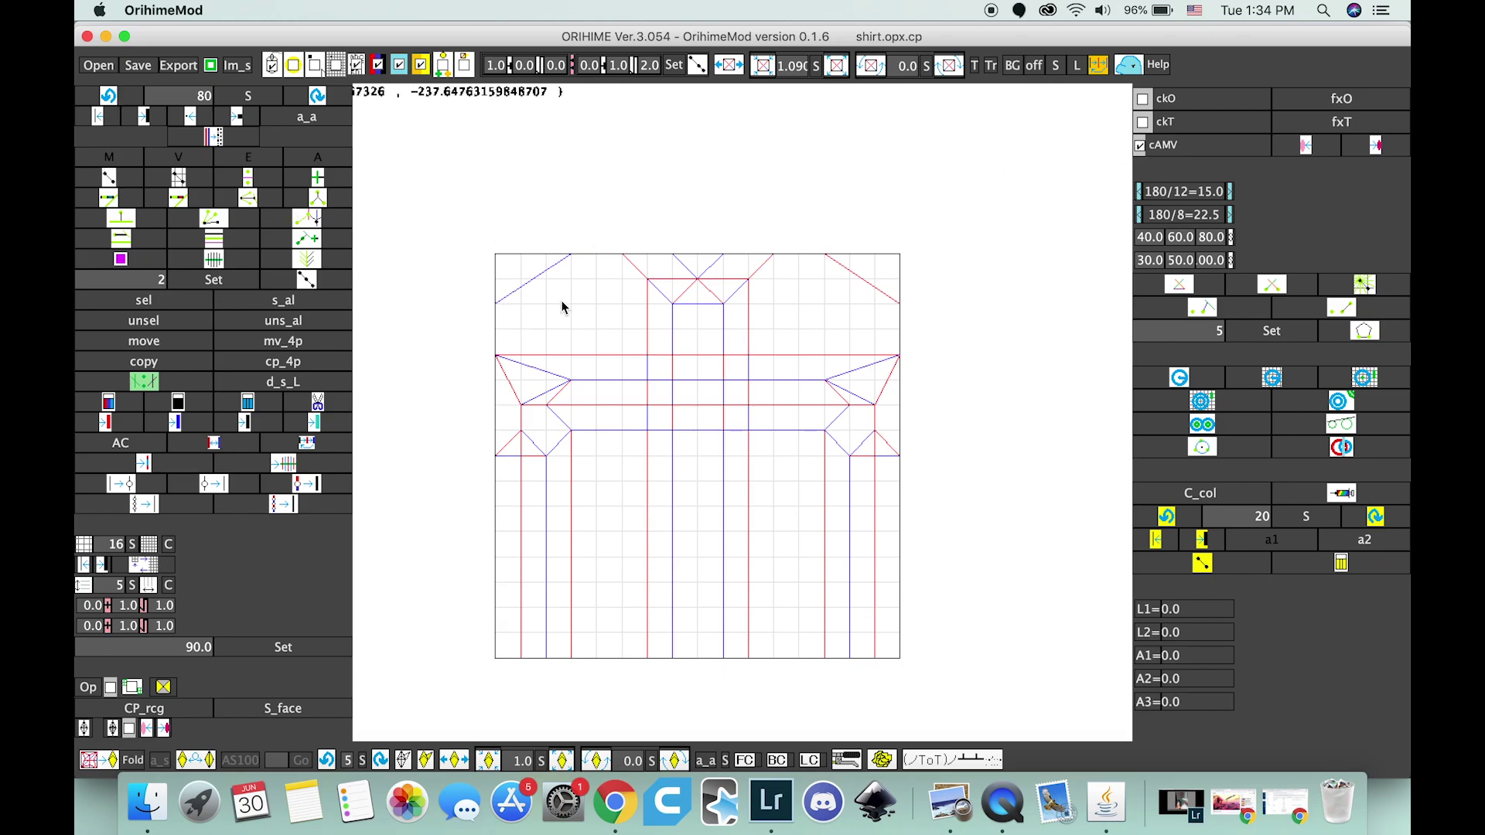
mouse_move(597, 280)
mouse_down()
mouse_move(616, 286)
mouse_move(595, 280)
mouse_up()
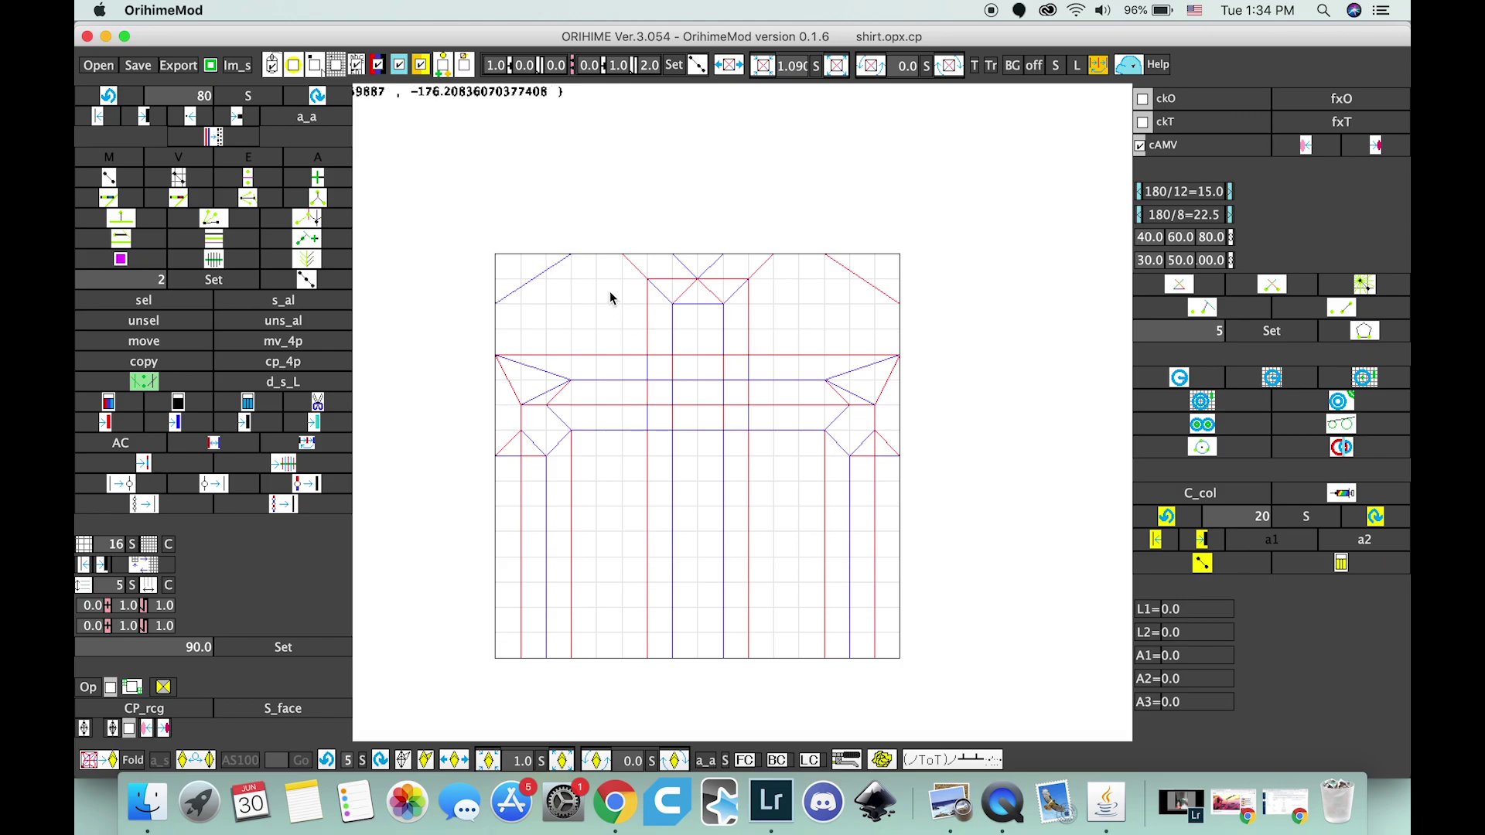
click(590, 286)
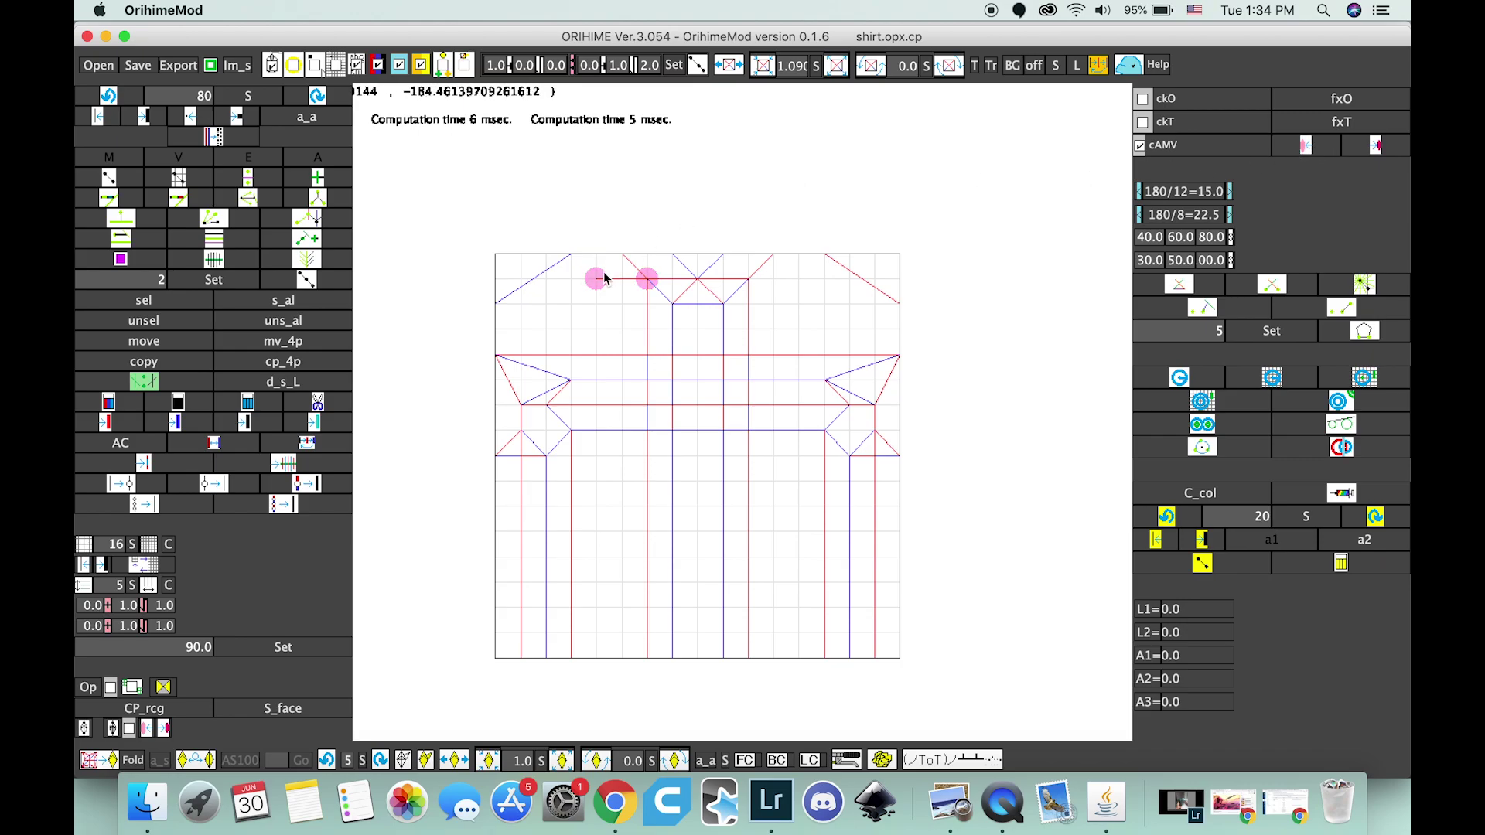
click(620, 287)
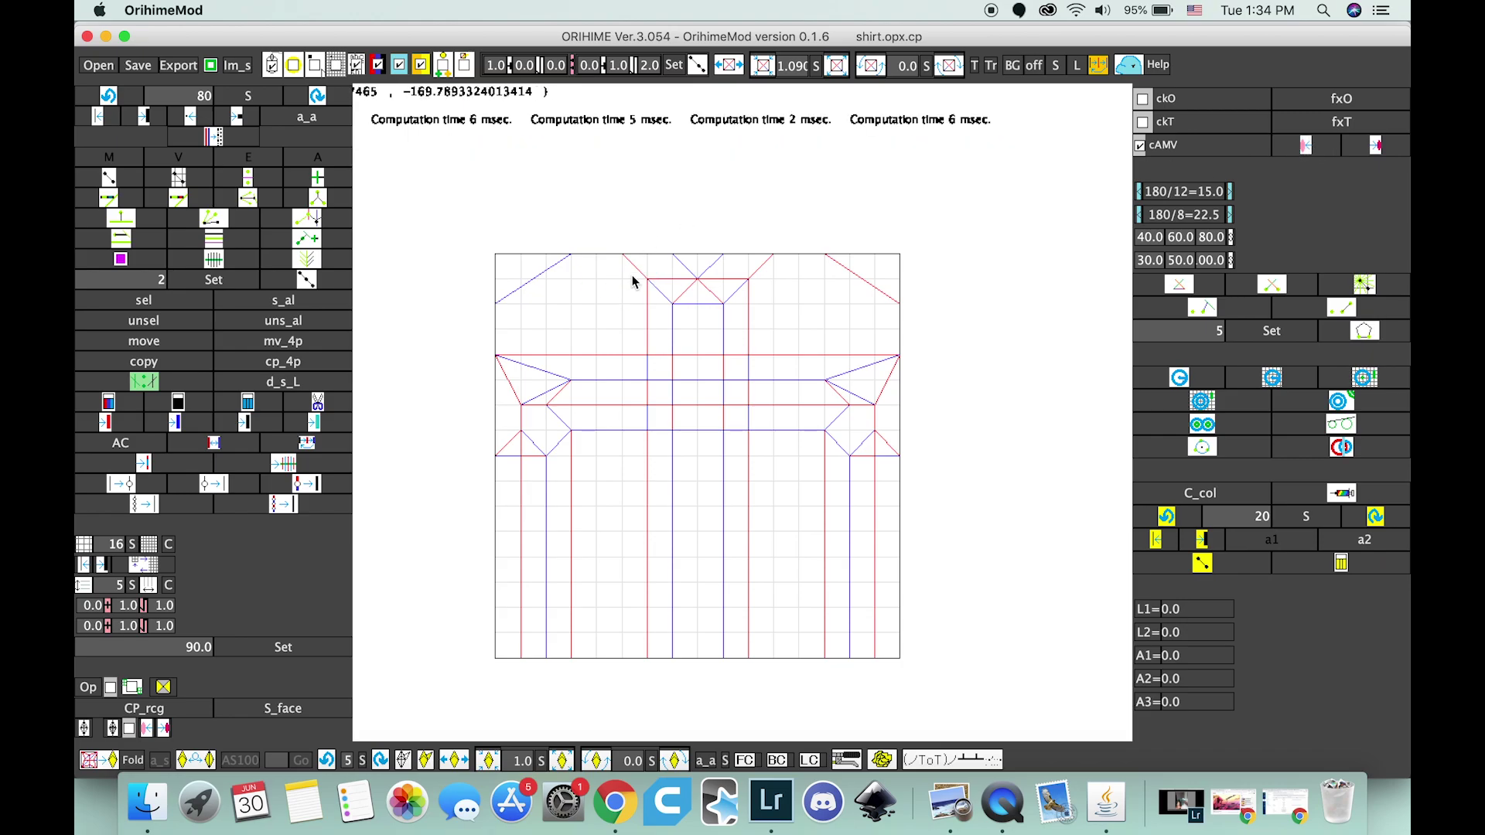
Fold the crease pattern, drag the folded shirt to the canvas centre and reset its scale to 1.0.
click(102, 761)
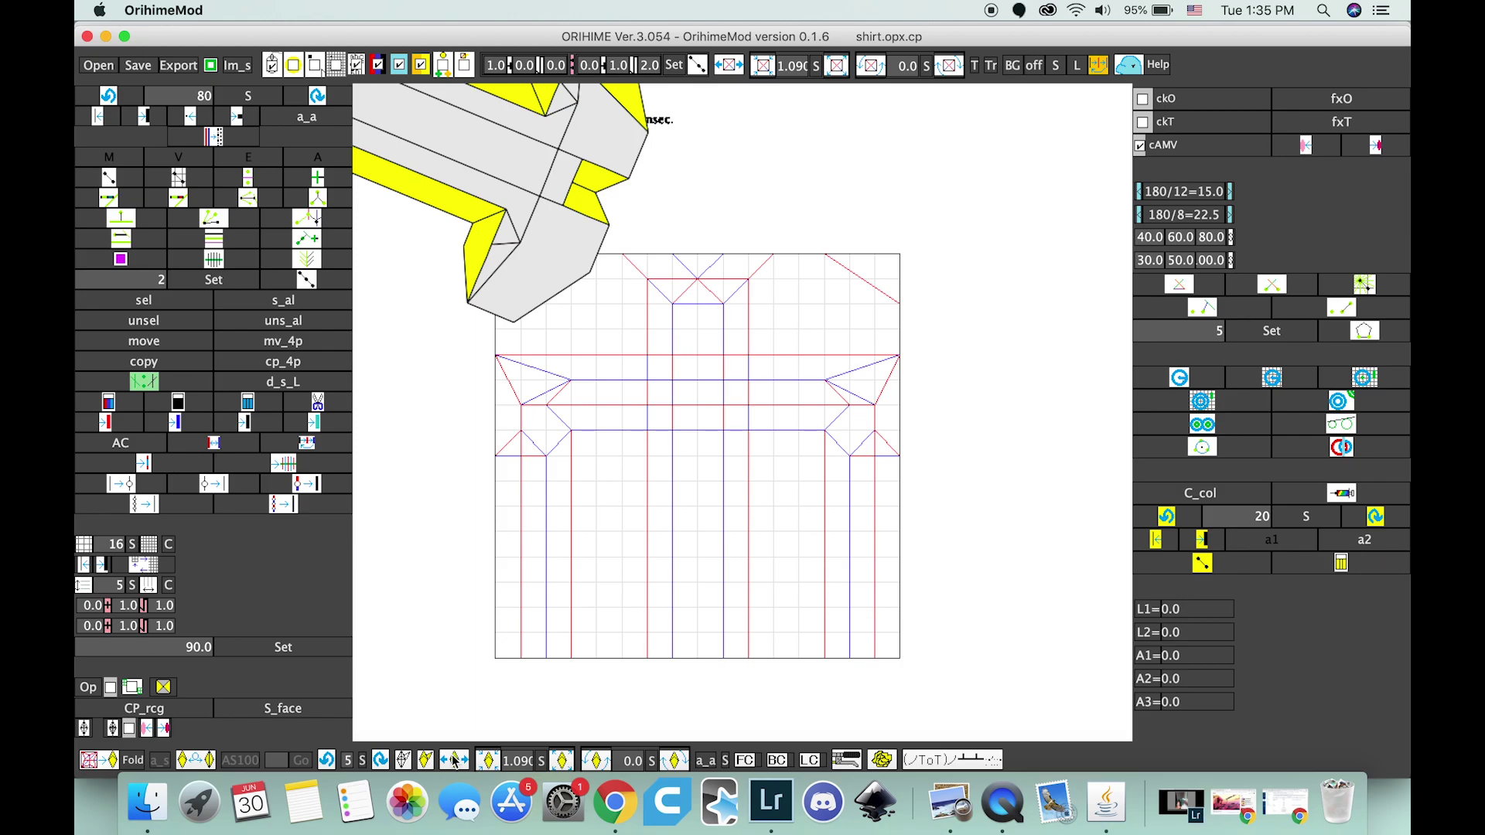
drag(469, 136, 824, 389)
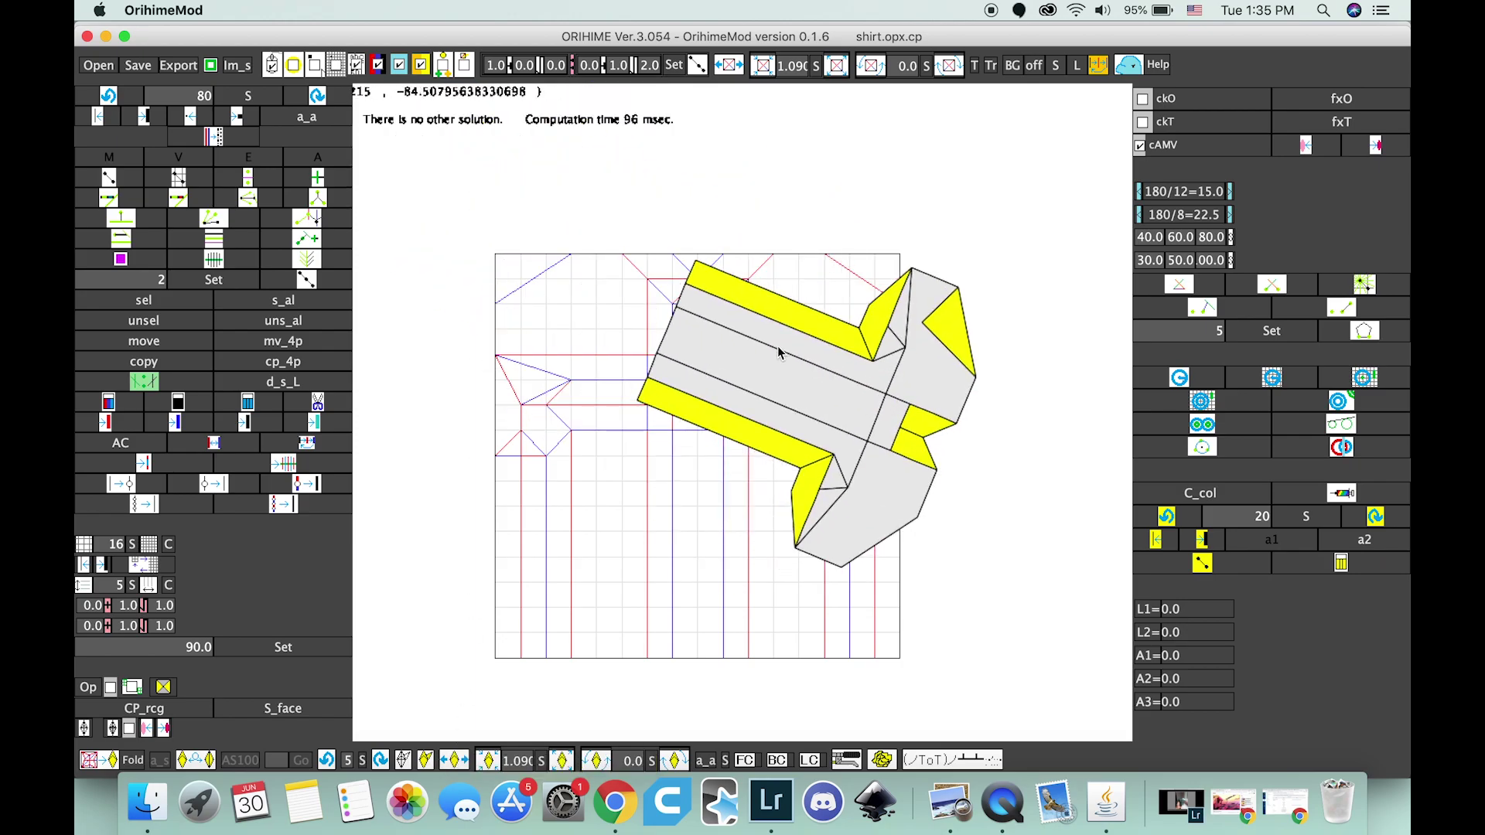
click(562, 764)
click(562, 764)
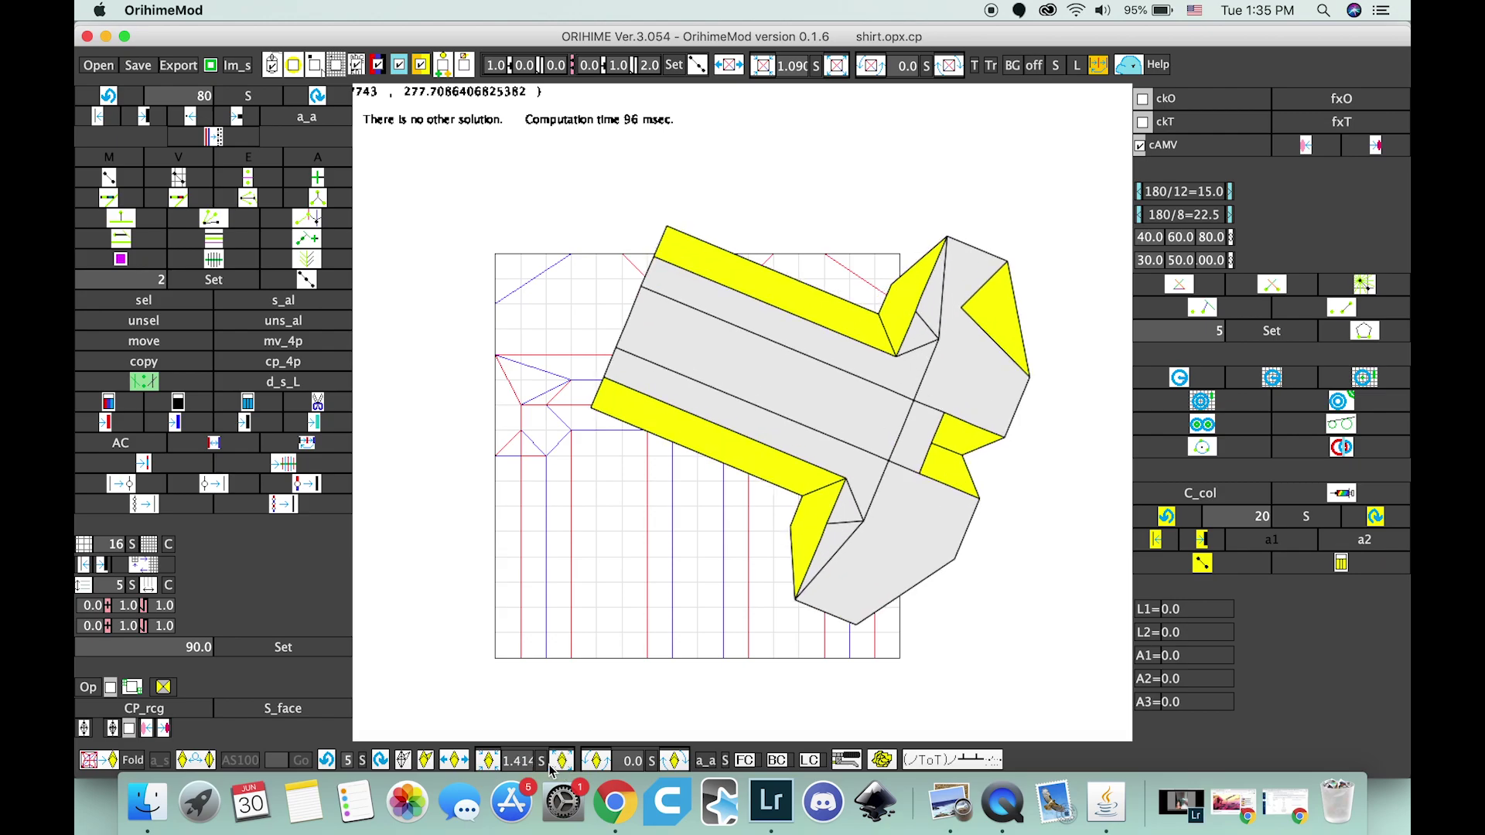
click(488, 761)
Rotate the folded shirt upright to 112.5 degrees and flip it to its yellow side.
click(673, 761)
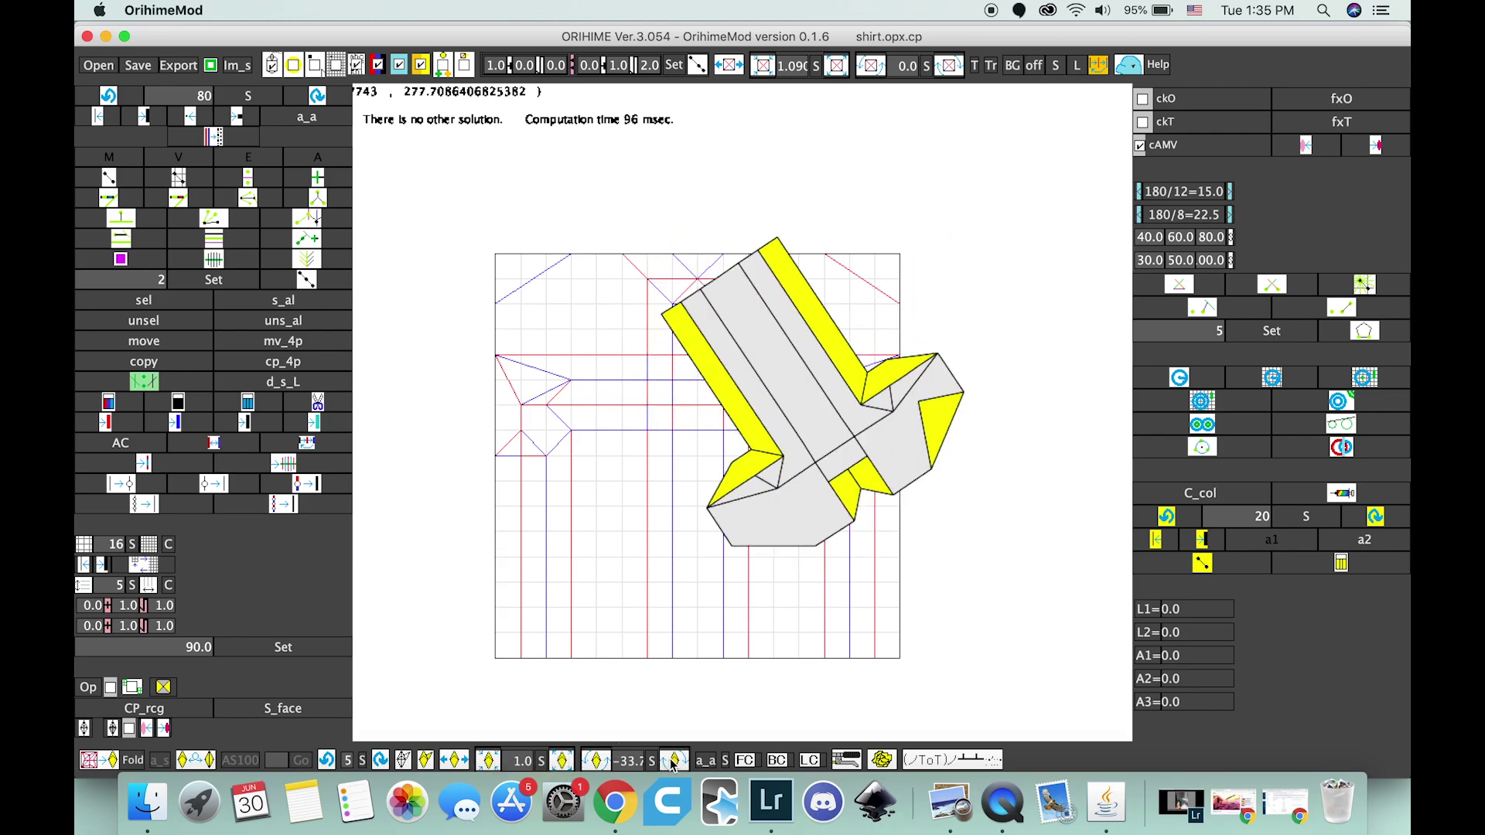
click(672, 761)
click(673, 761)
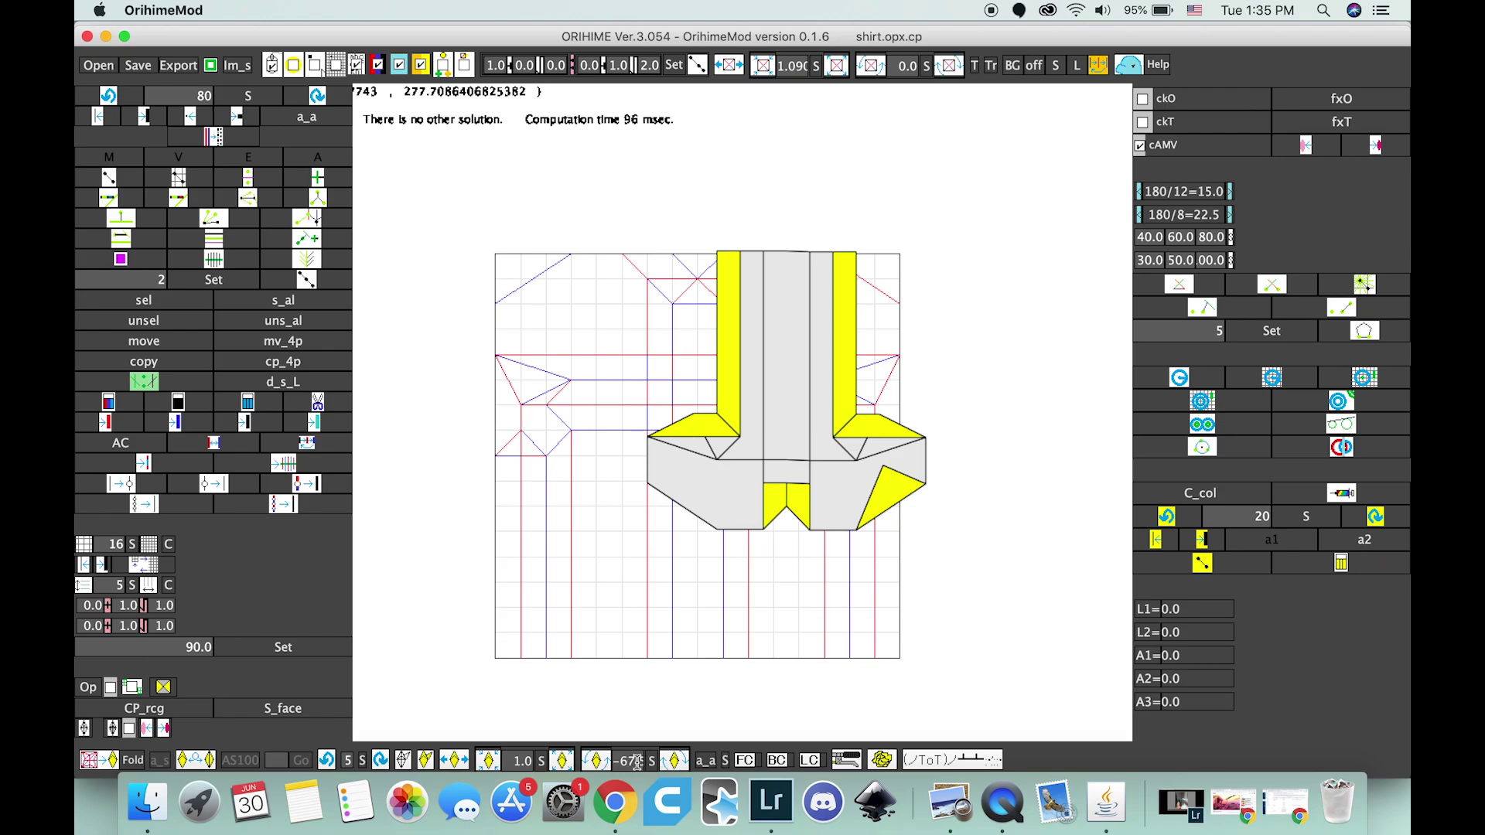
double_click(634, 762)
key(BackSpace)
click(653, 763)
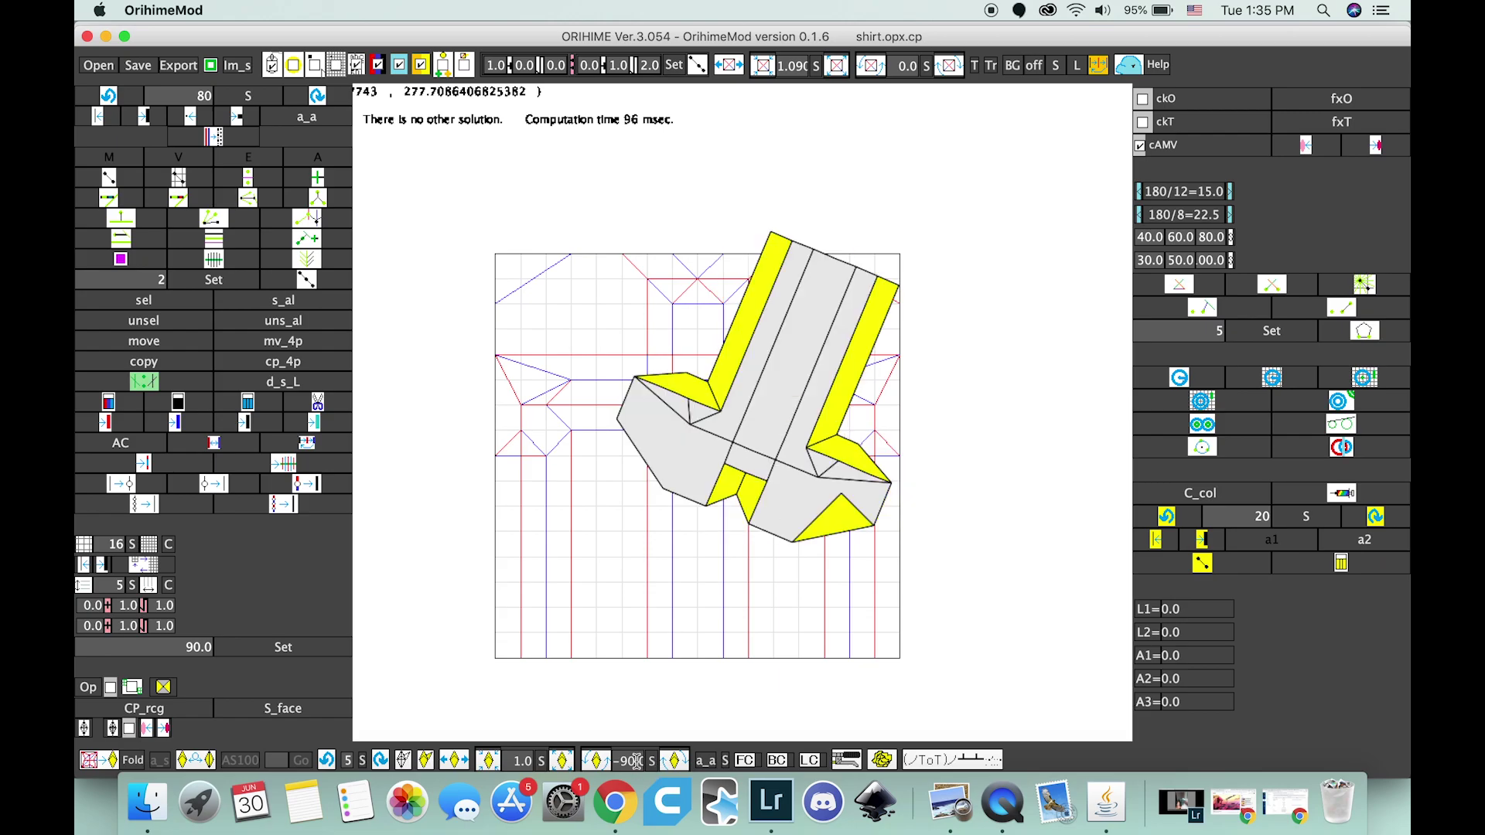
click(676, 761)
click(676, 760)
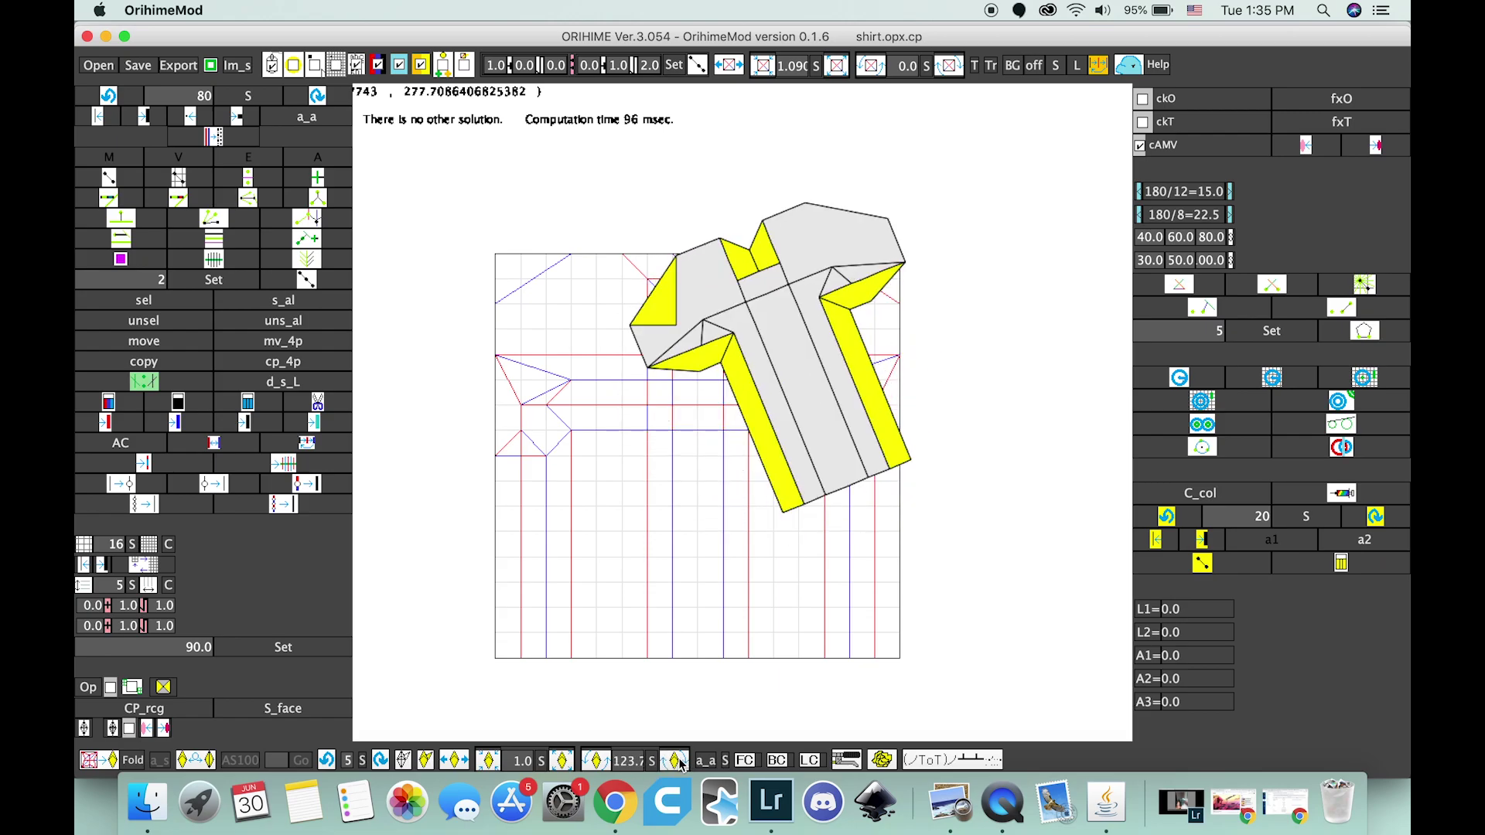
click(676, 760)
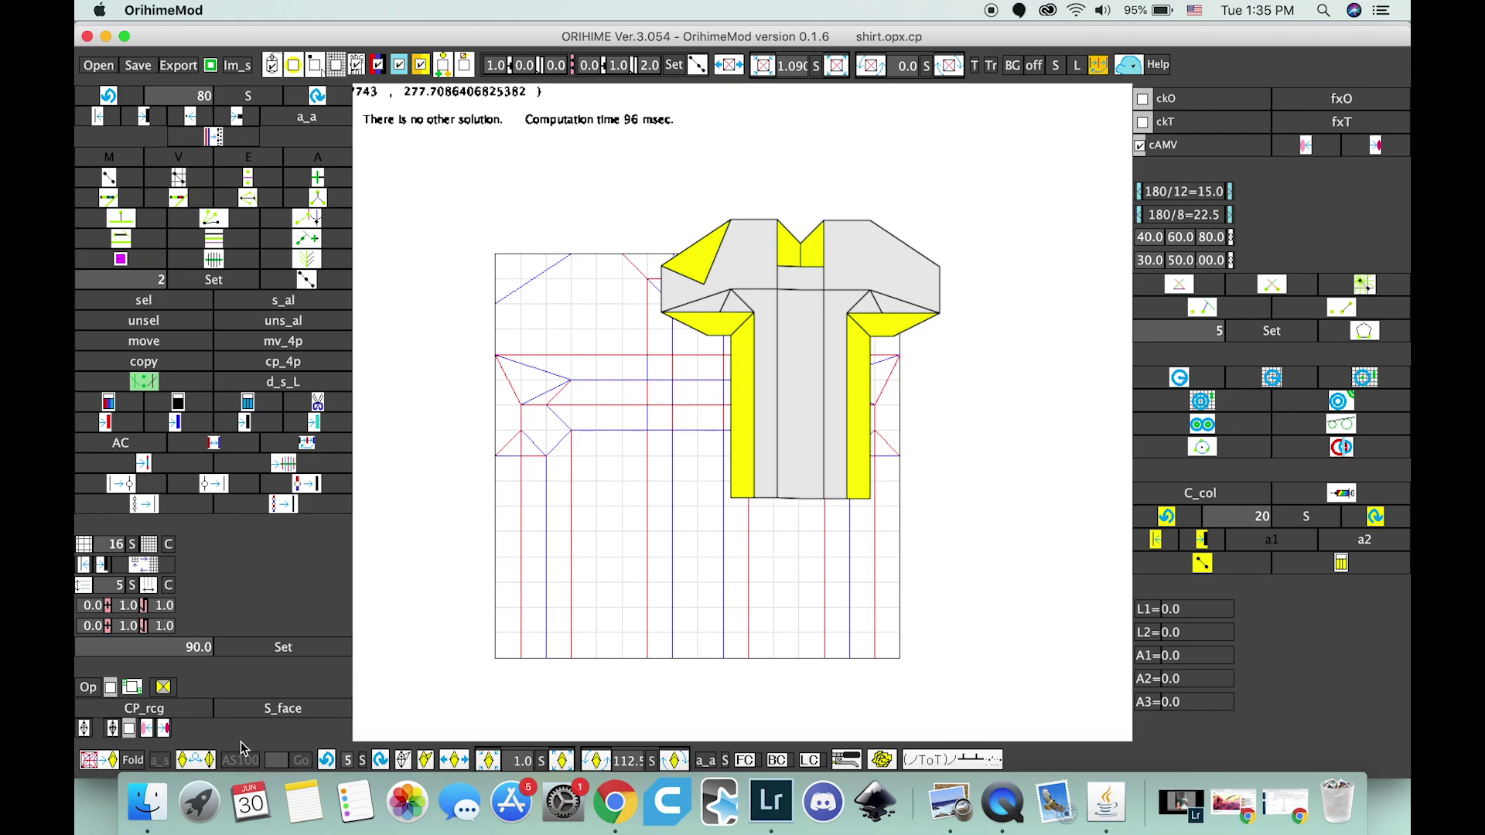
click(206, 761)
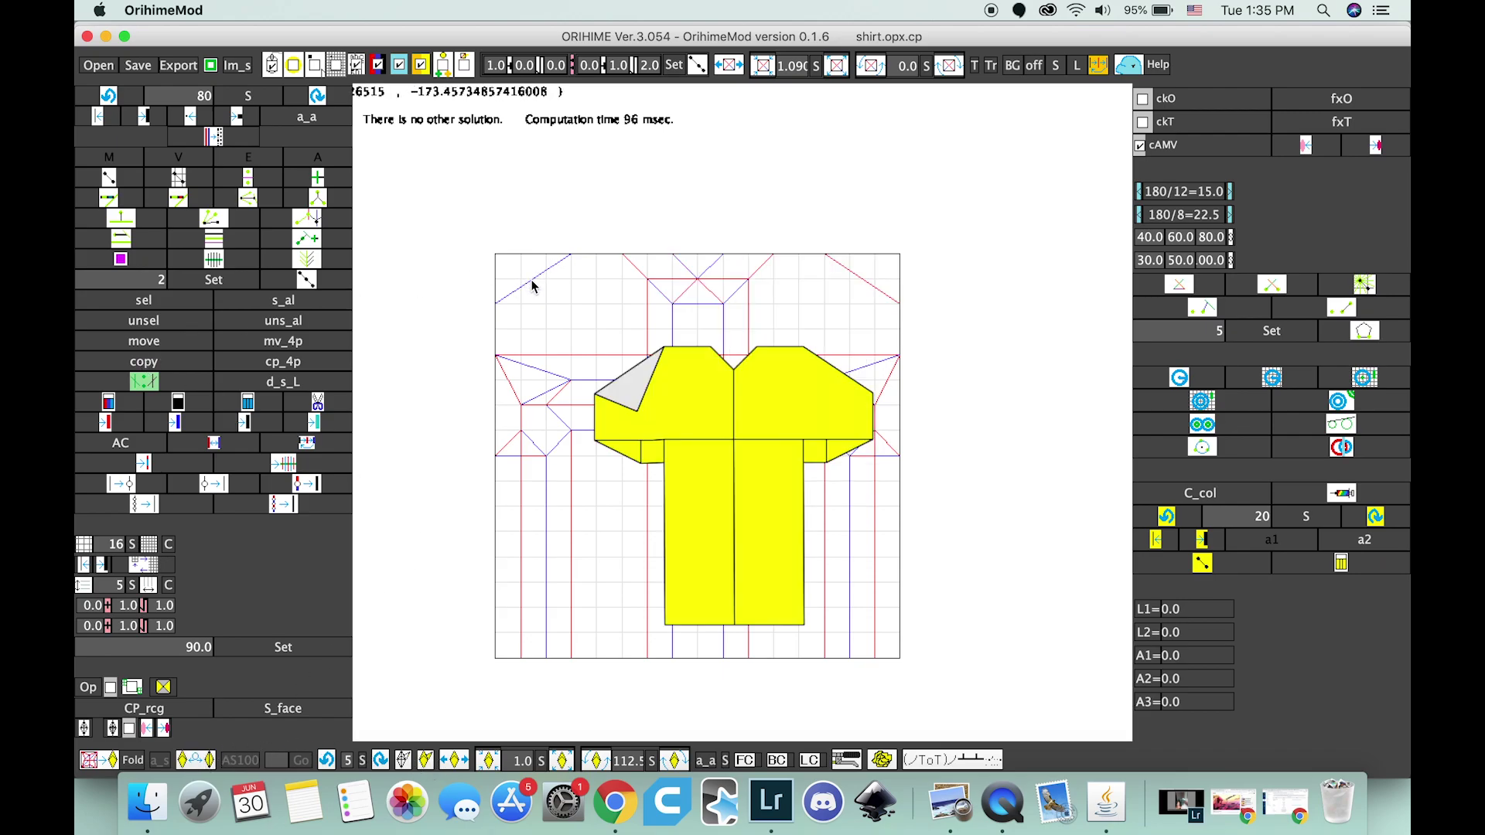
Set the folded preview's front colour (FC) to red.
click(764, 746)
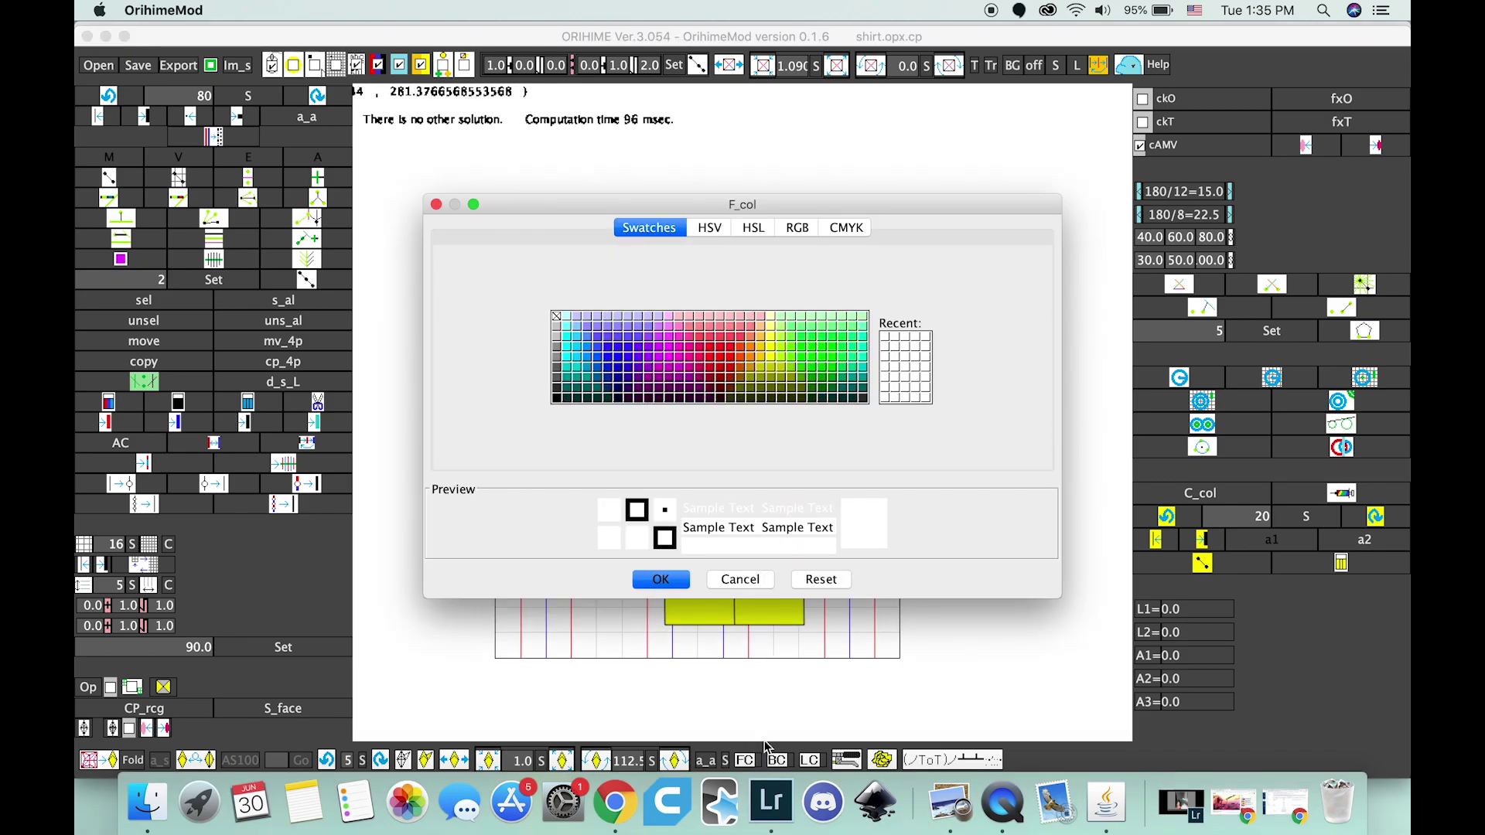
click(710, 356)
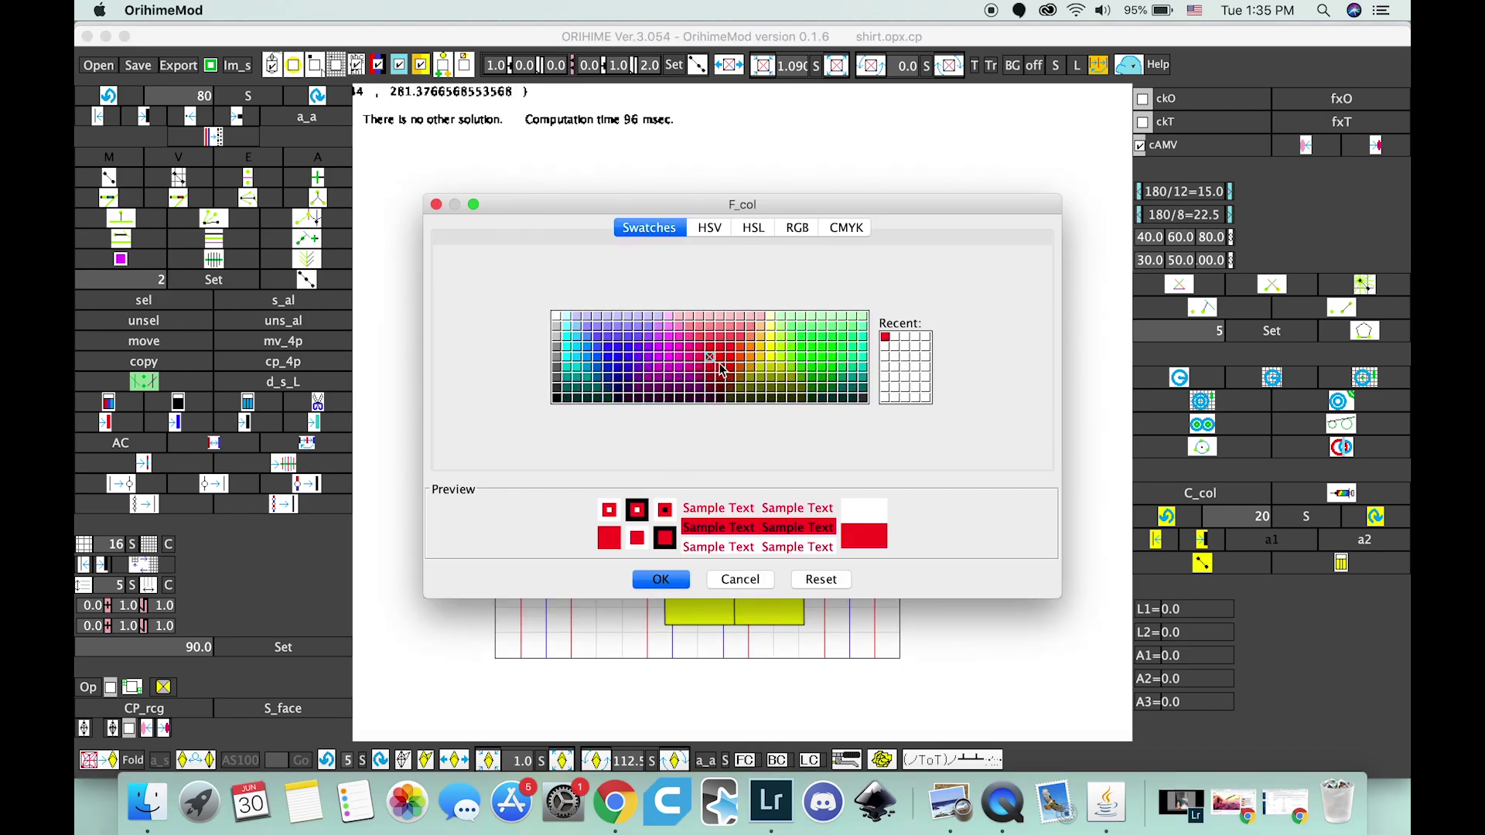
click(683, 580)
Set the back colour (BC) to purple.
click(777, 761)
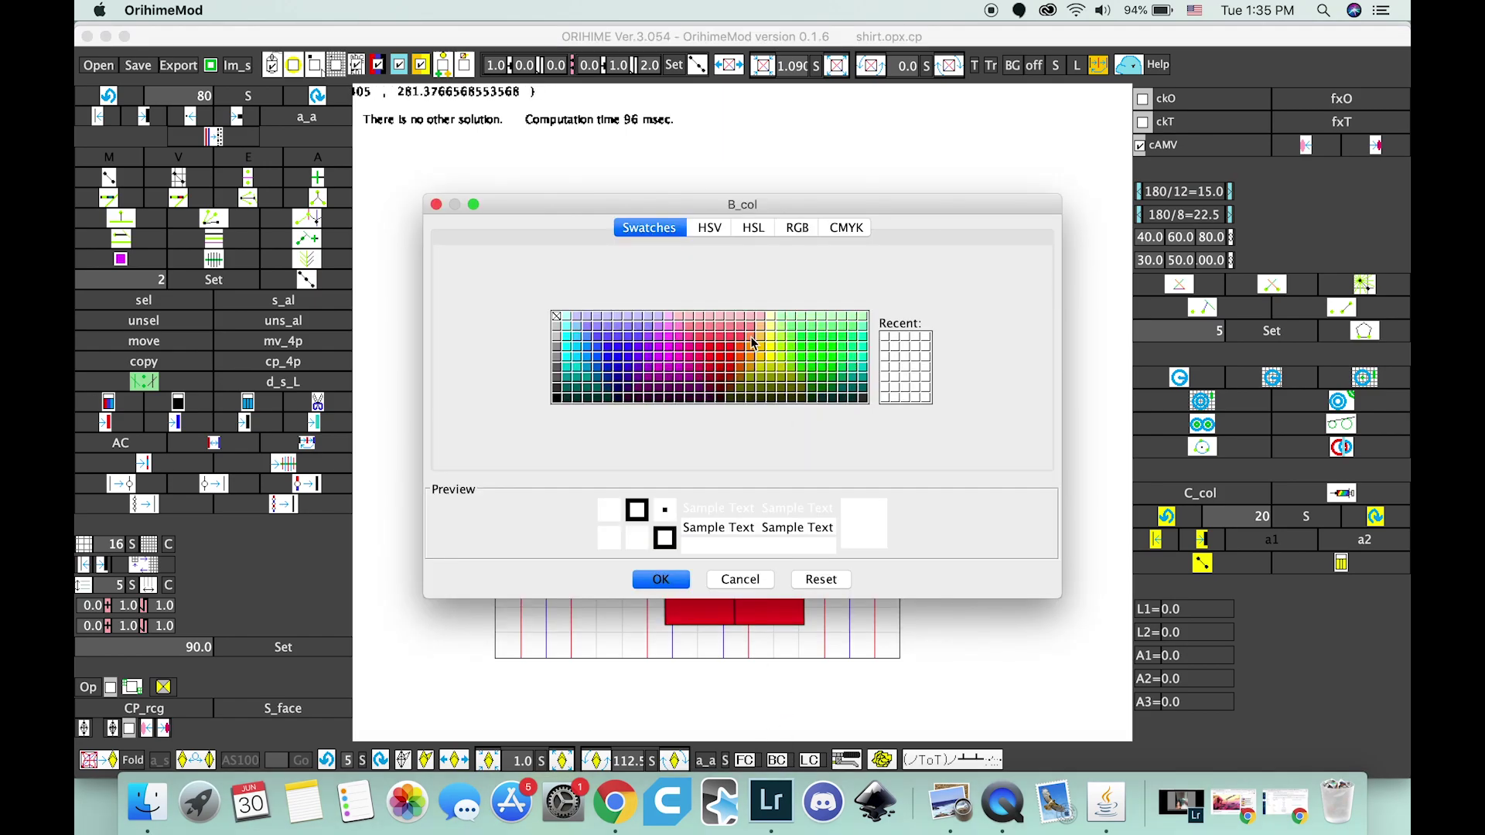
click(658, 378)
click(661, 580)
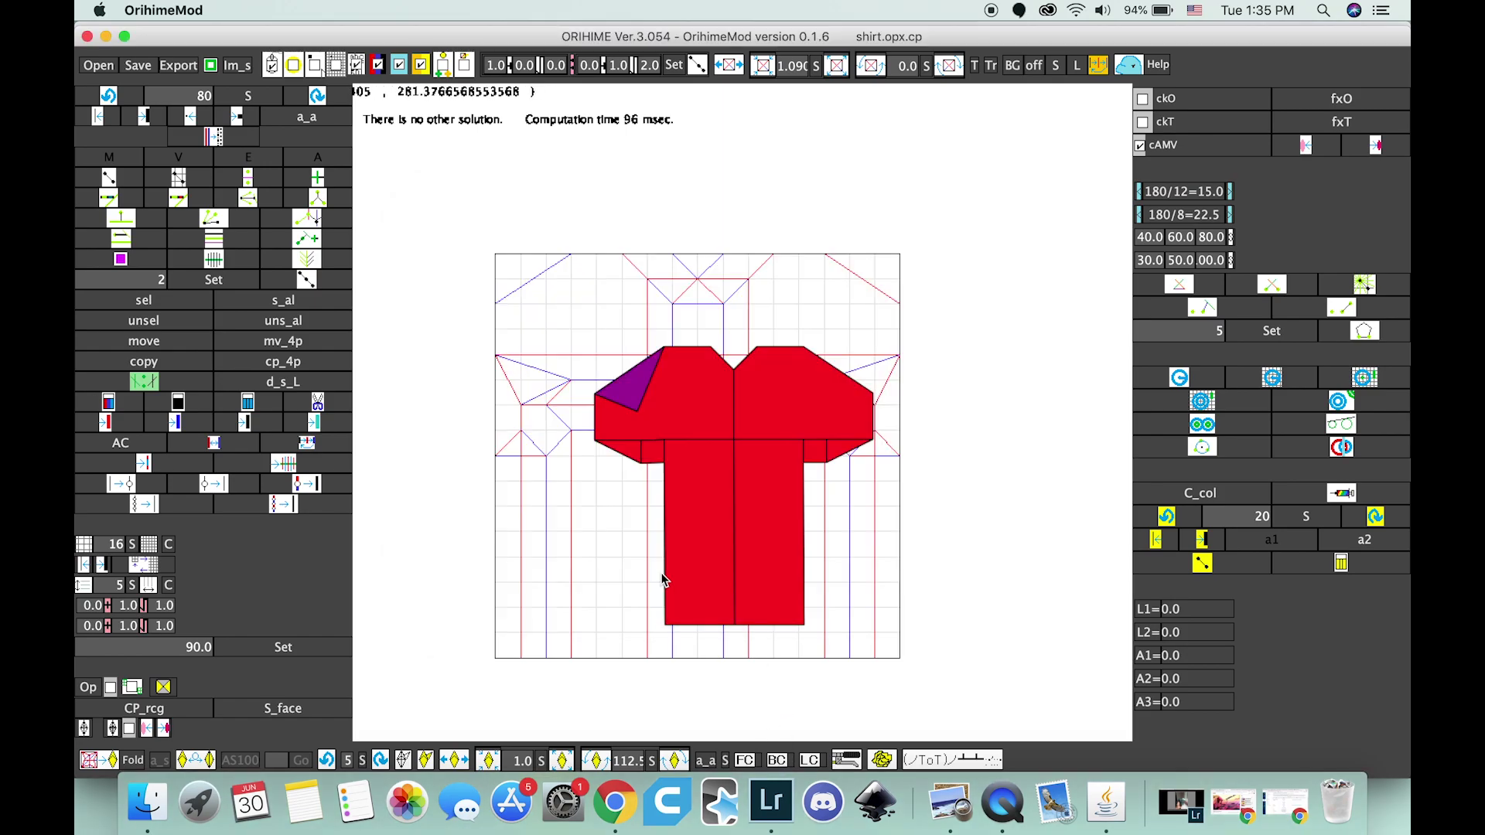
Set the line colour (LC) to blue-purple.
click(809, 760)
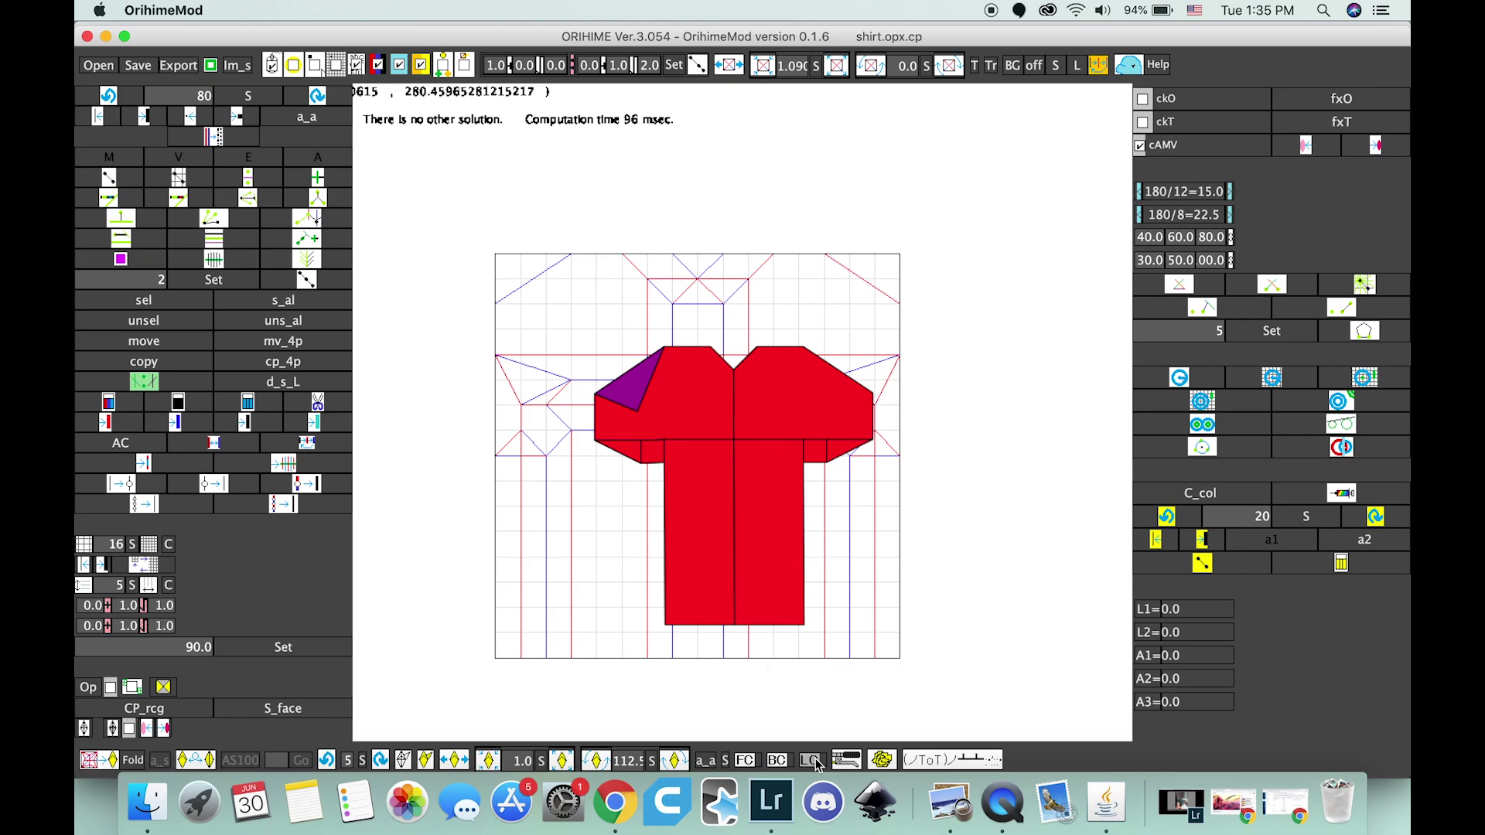
click(611, 337)
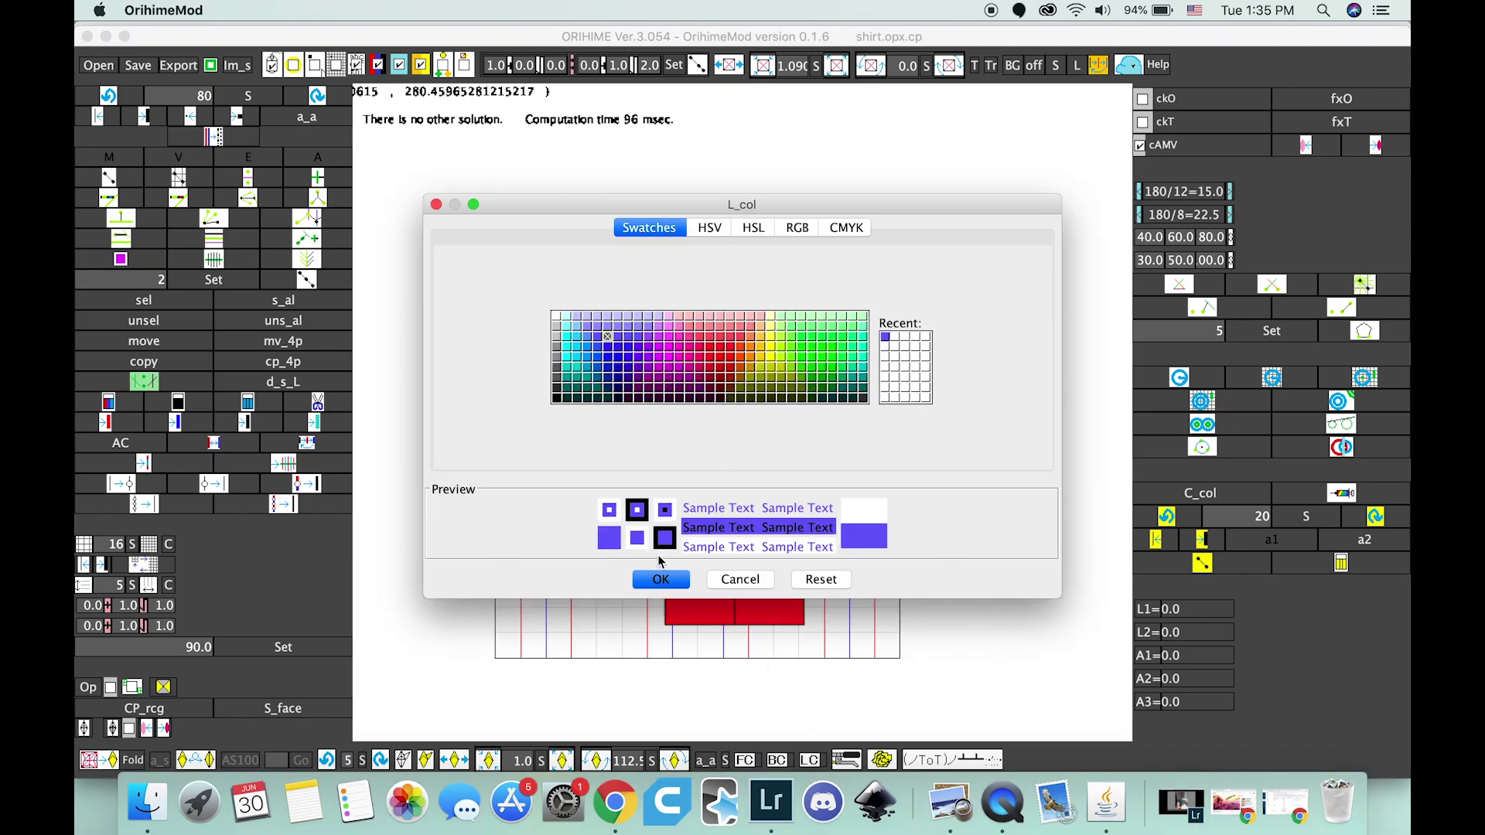
click(661, 582)
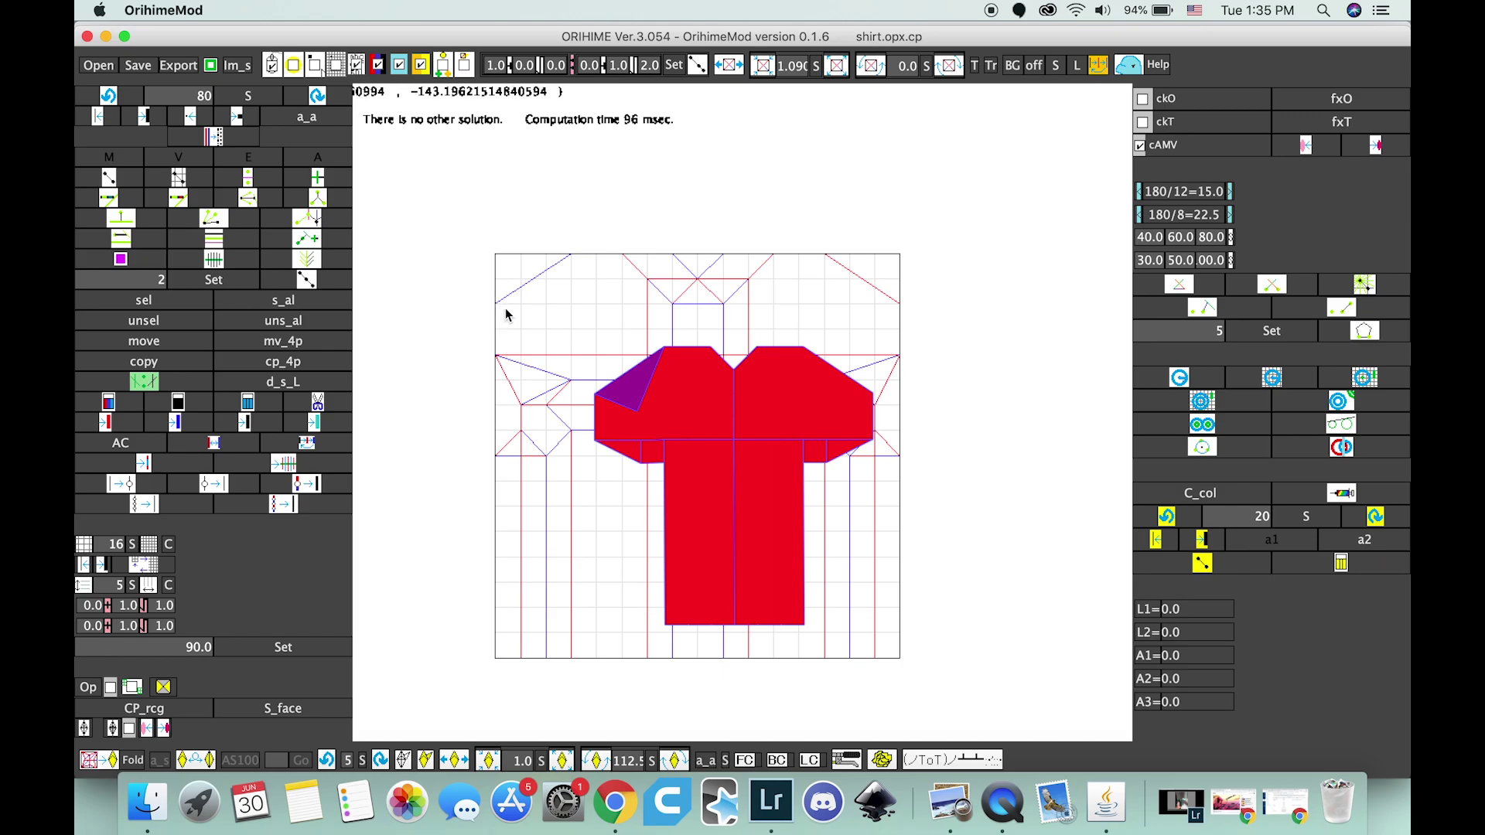
Hide the folded shirt preview, then clear the crease pattern and undo the clear.
click(881, 761)
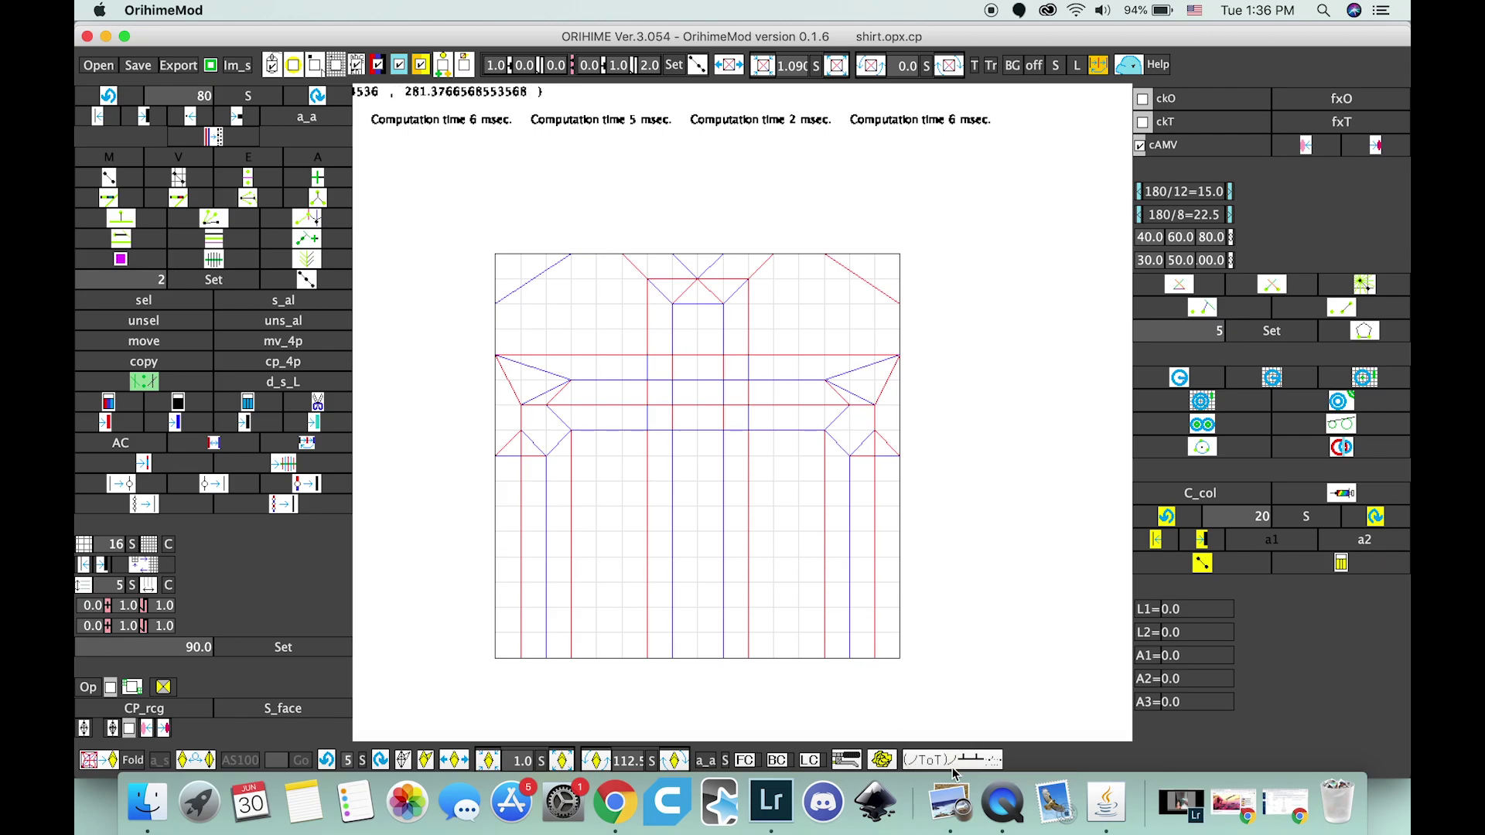
click(944, 761)
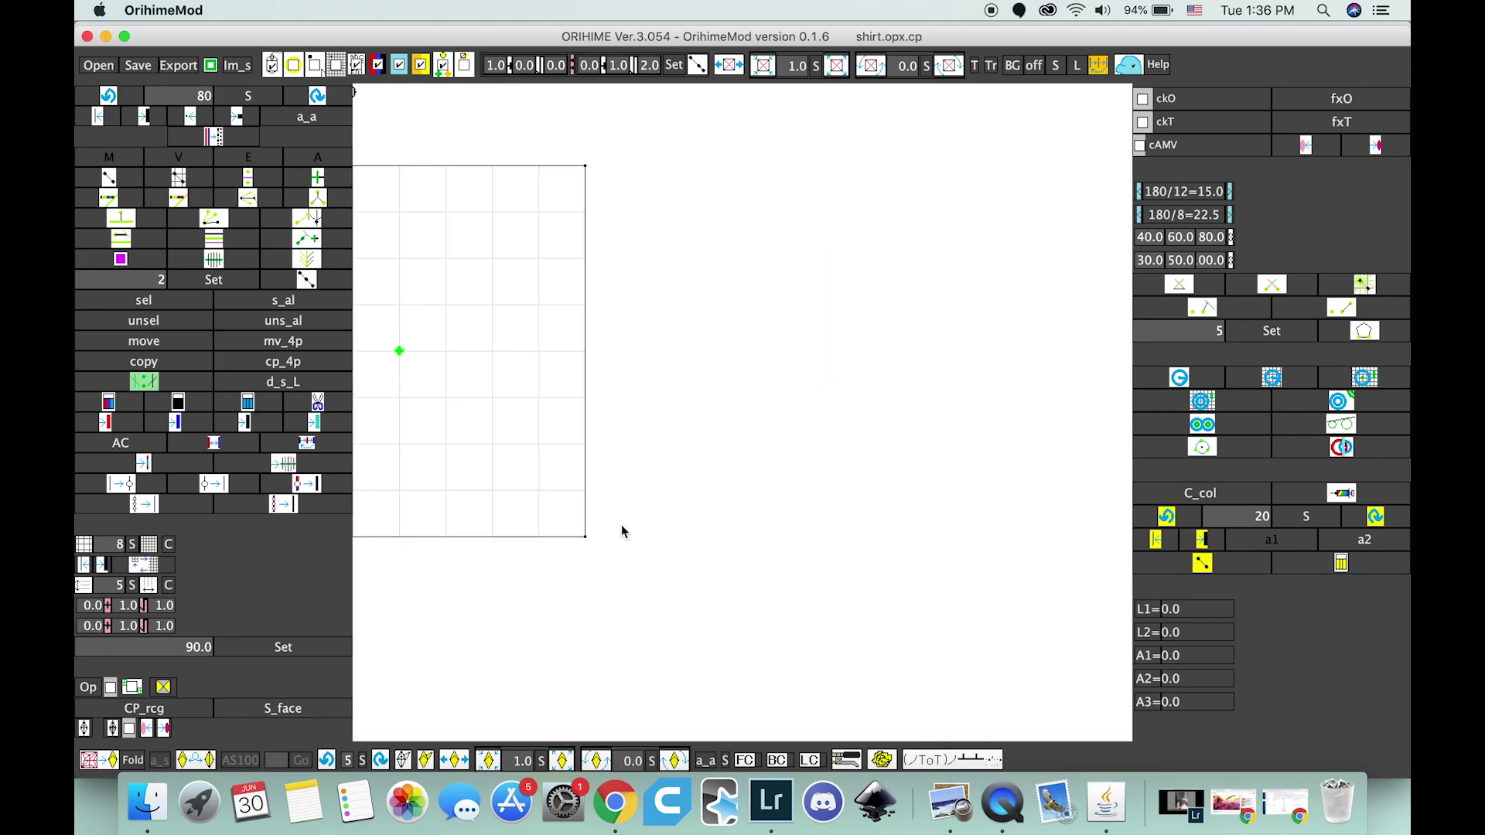
click(108, 96)
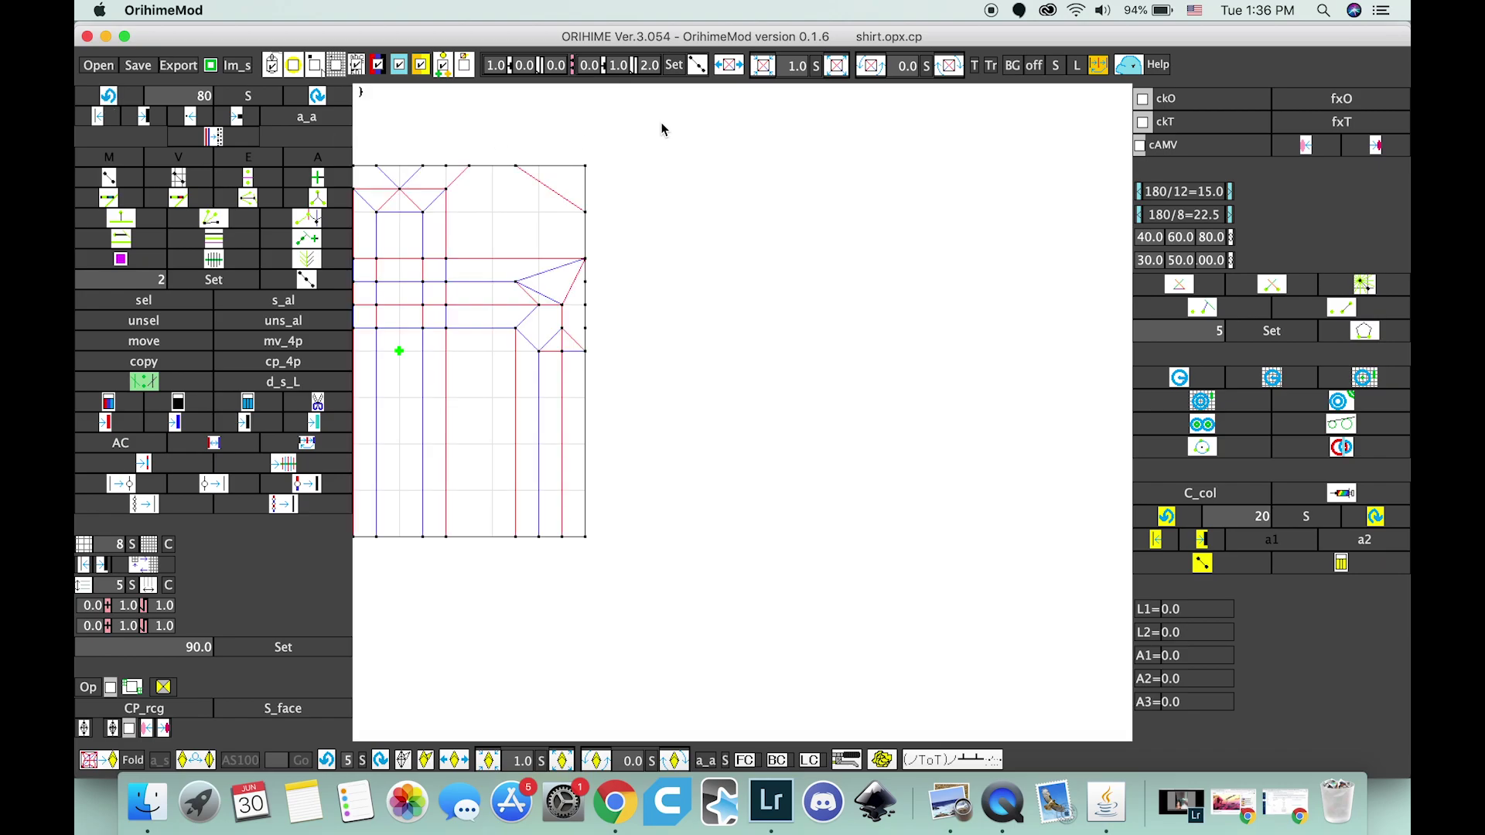
Recentre the view on the pattern, narrow the OrihimeMod window and bring Google Drive forward.
click(731, 66)
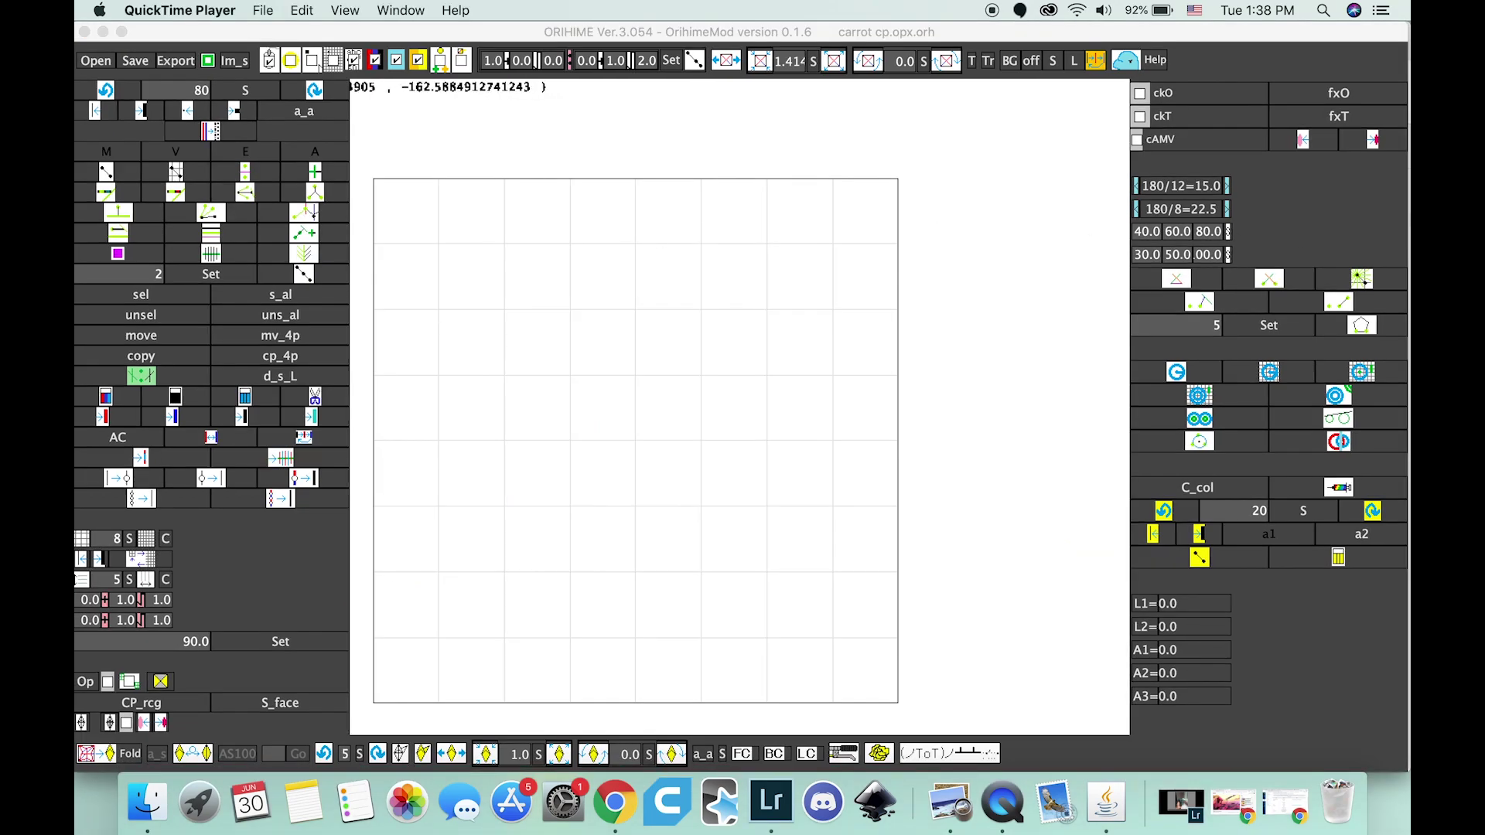
drag(1408, 221, 1196, 232)
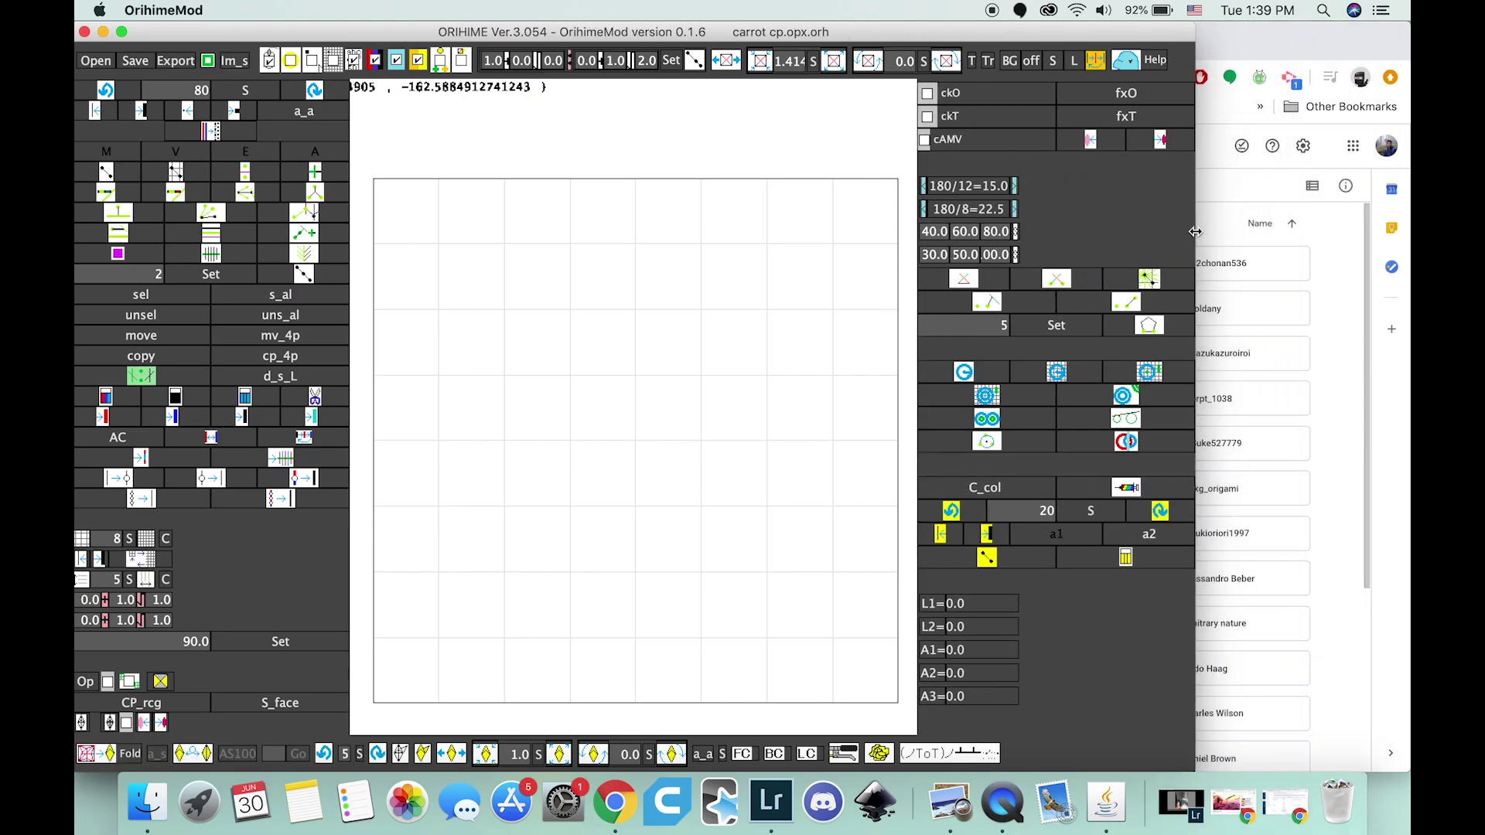
click(1346, 238)
Go from the shared CP folder into the designer's carrot and potato folder and open the Screen Shot image.
scroll(903, 319, down, 15)
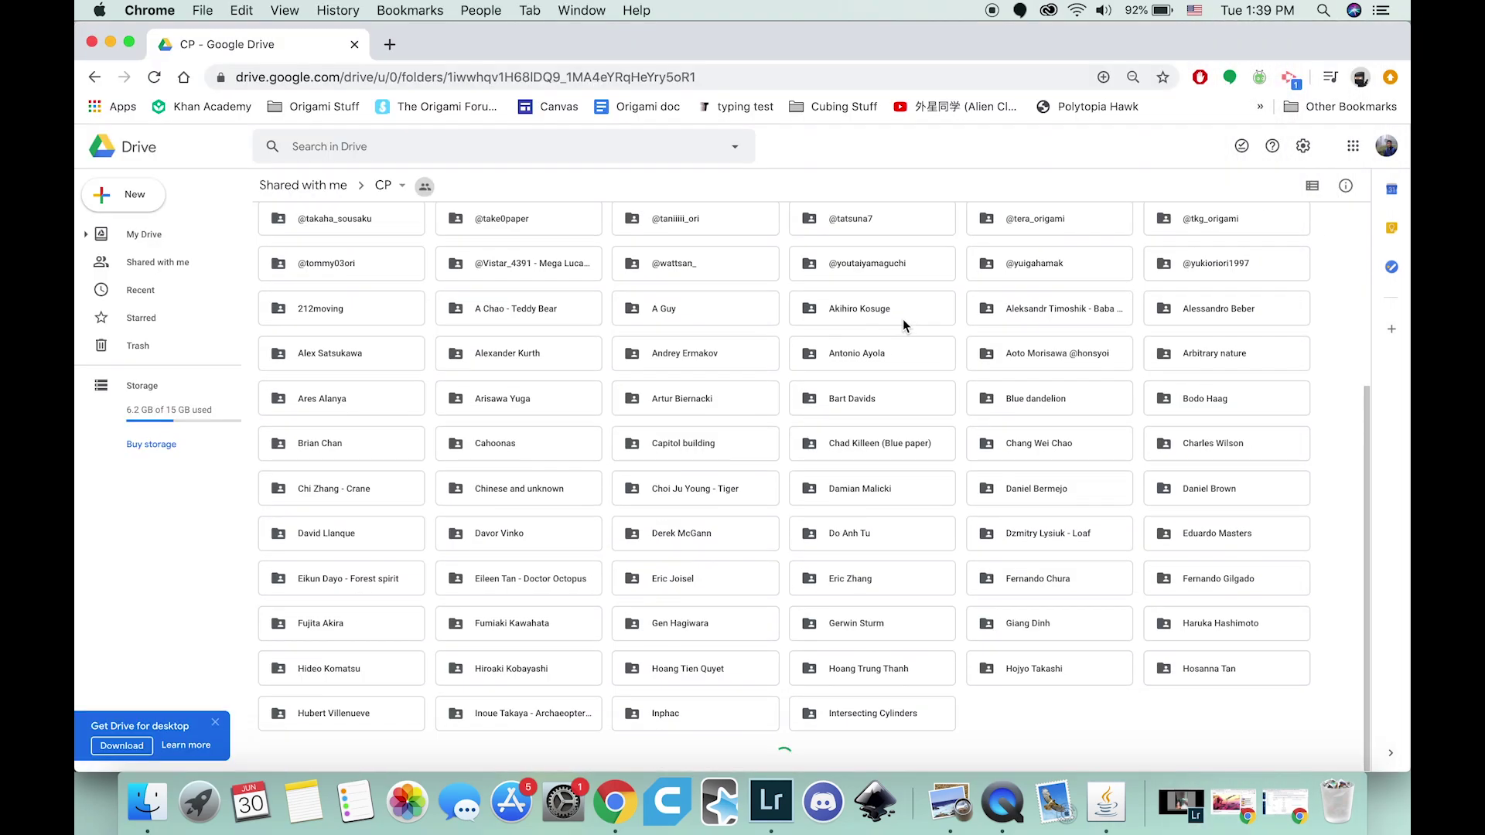
scroll(889, 314, up, 15)
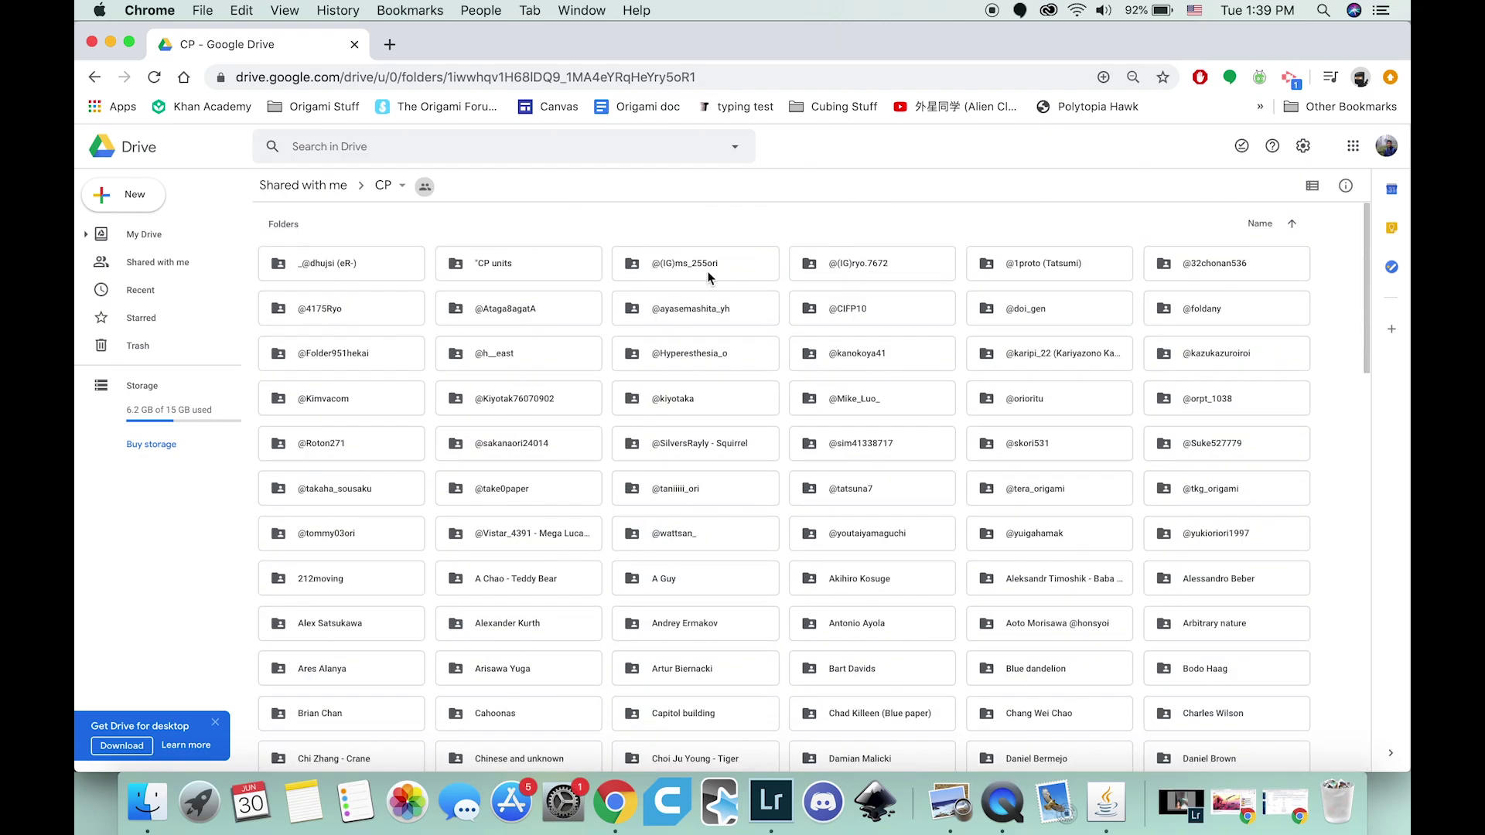
scroll(518, 259, down, 15)
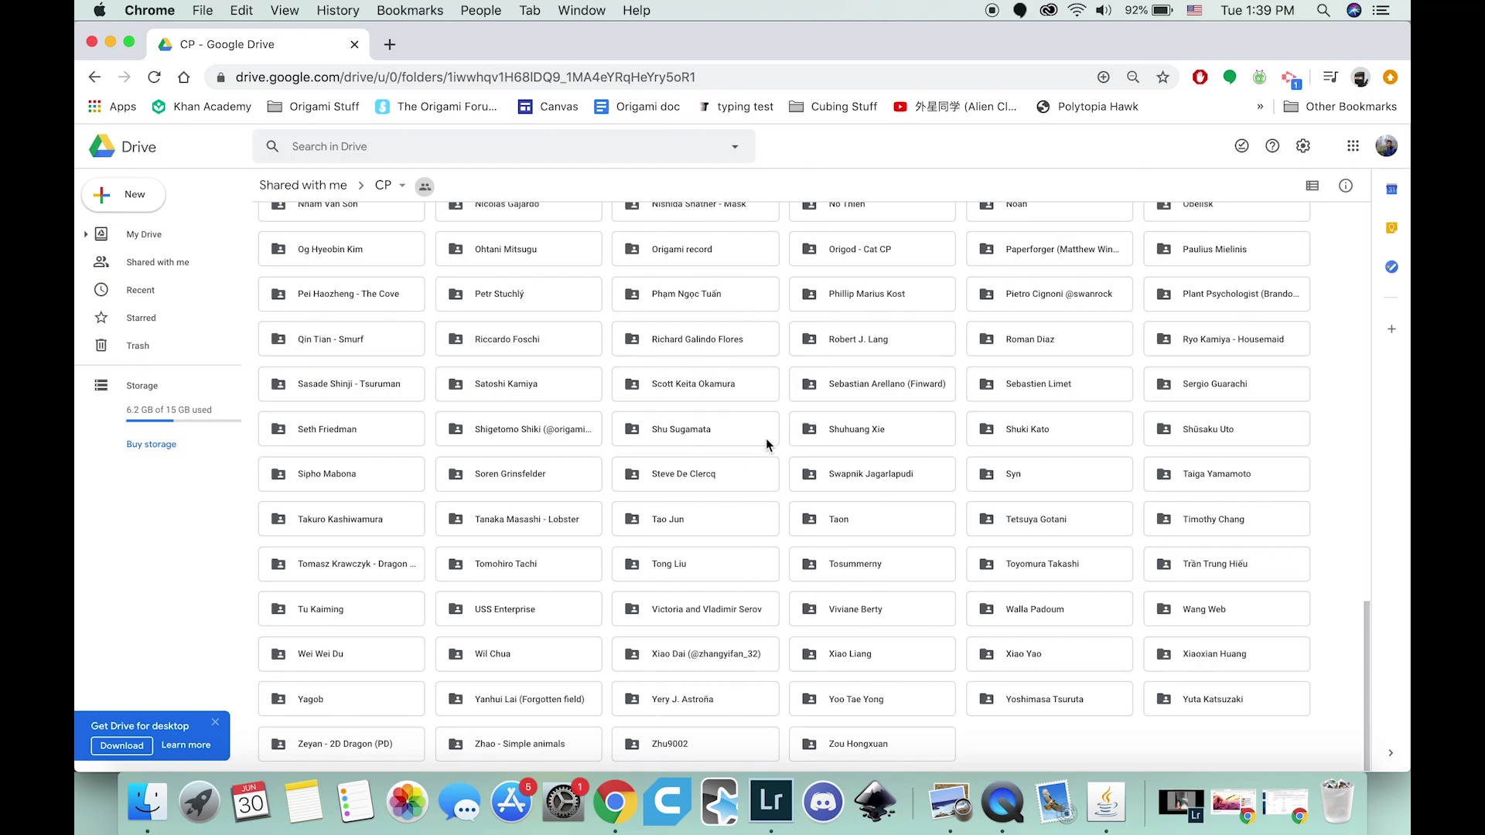
scroll(963, 395, up, 1)
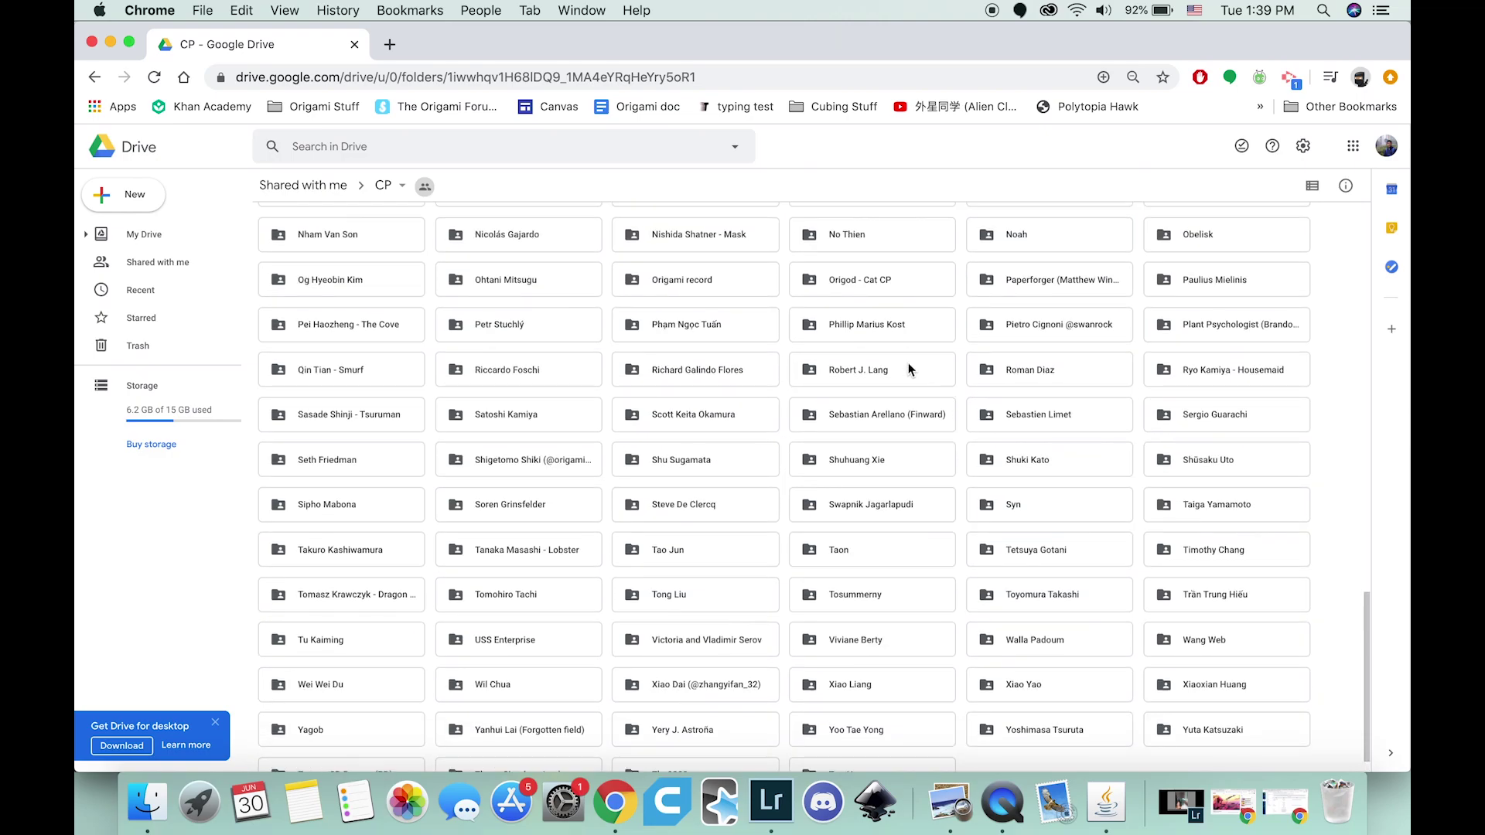
click(1241, 331)
double_click(1240, 329)
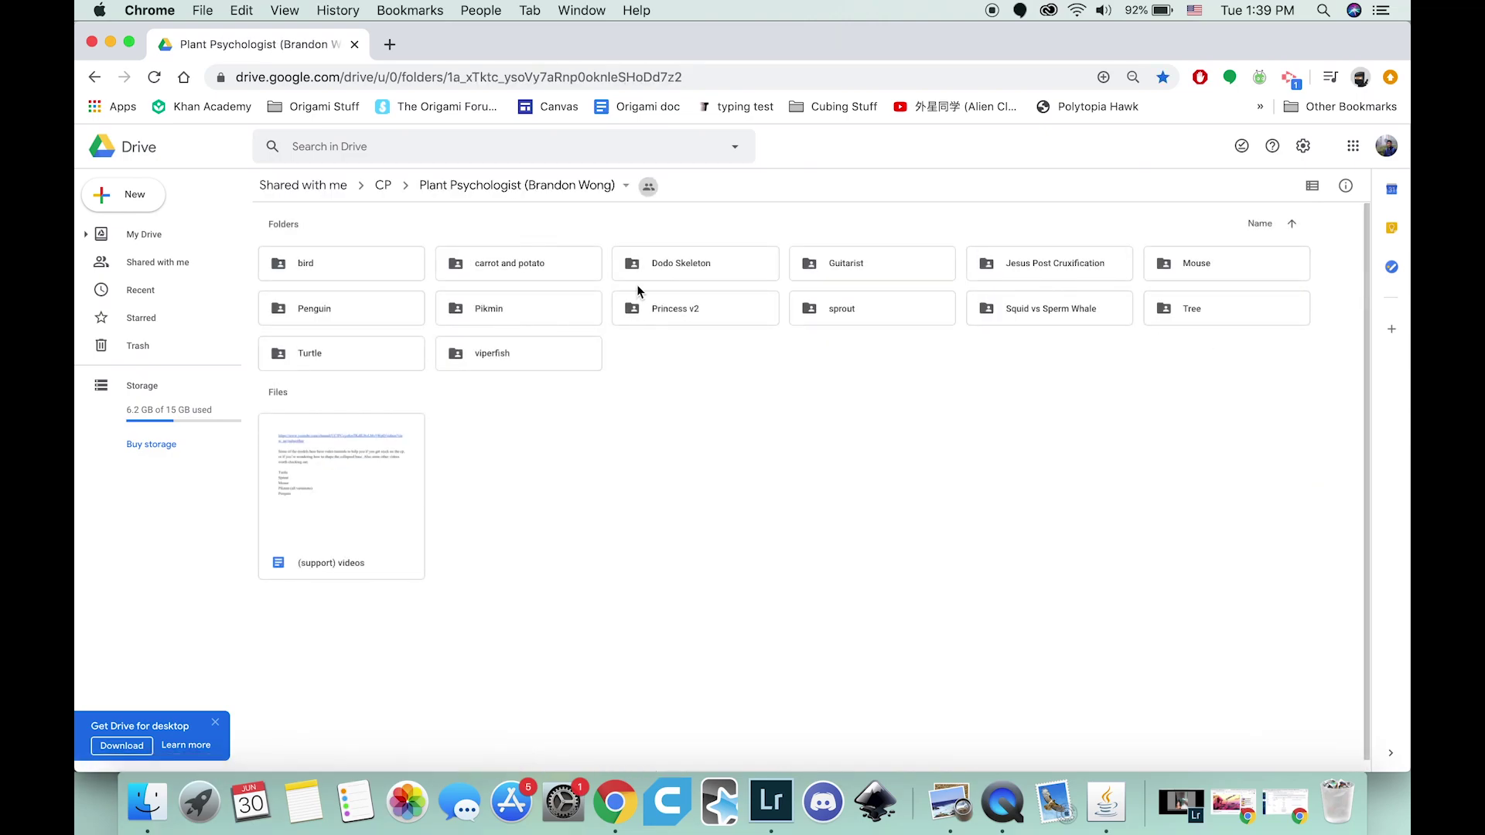
double_click(535, 263)
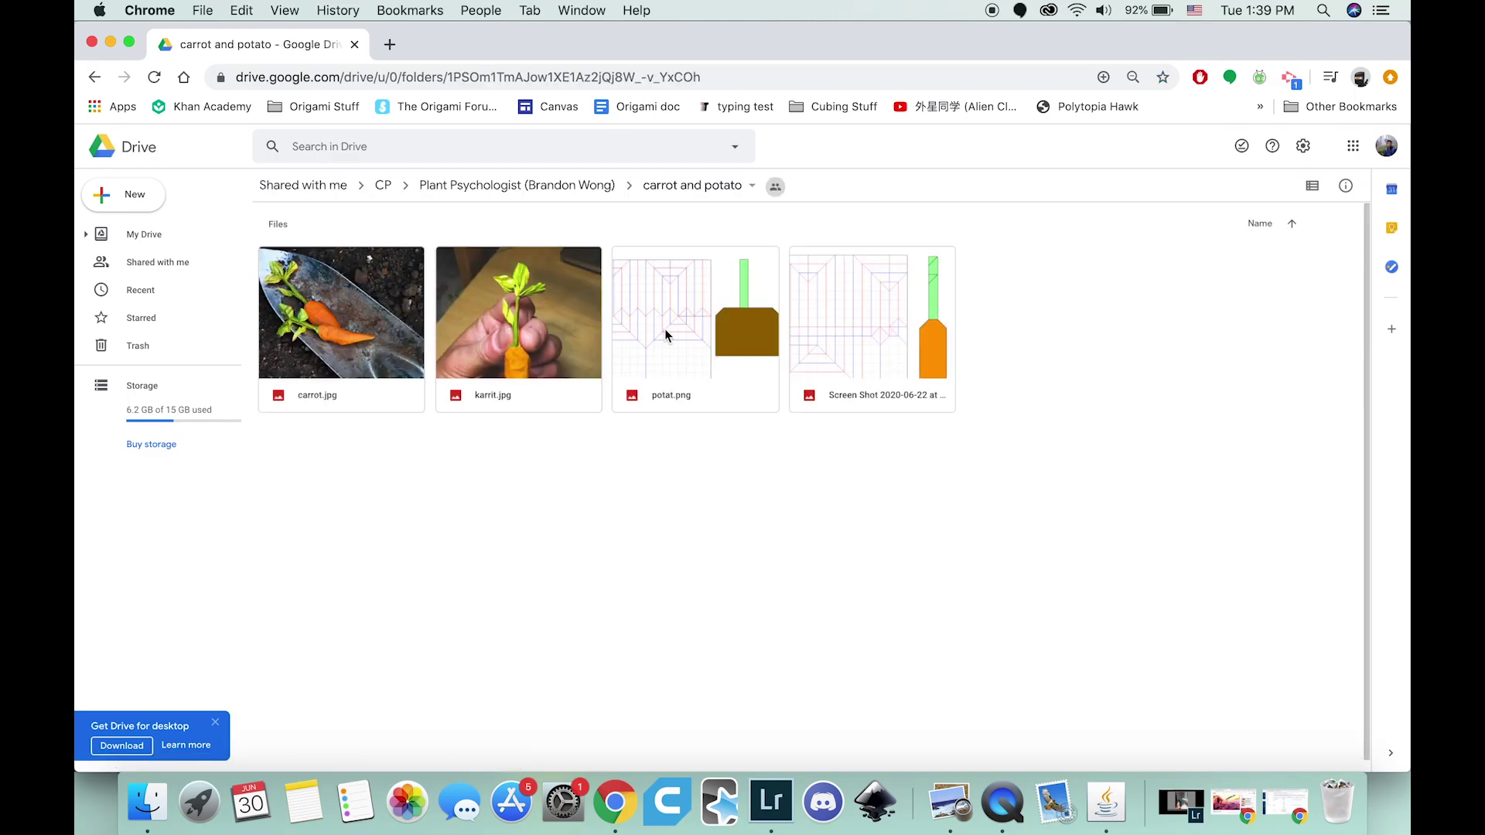
double_click(903, 309)
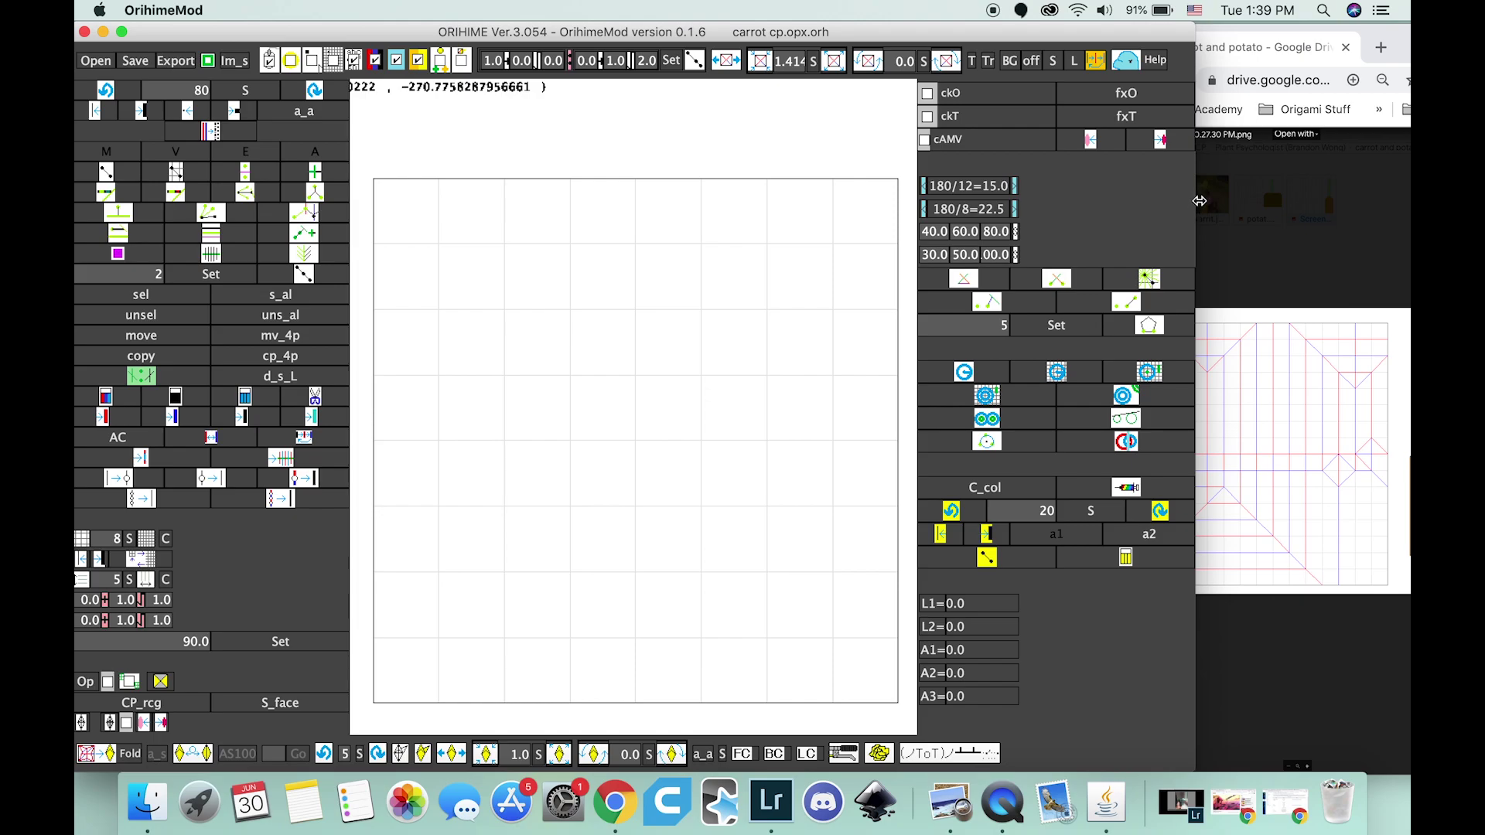
Narrow the window beside the carrot reference image and apply a 16-division grid to the paper.
drag(1199, 202, 1175, 201)
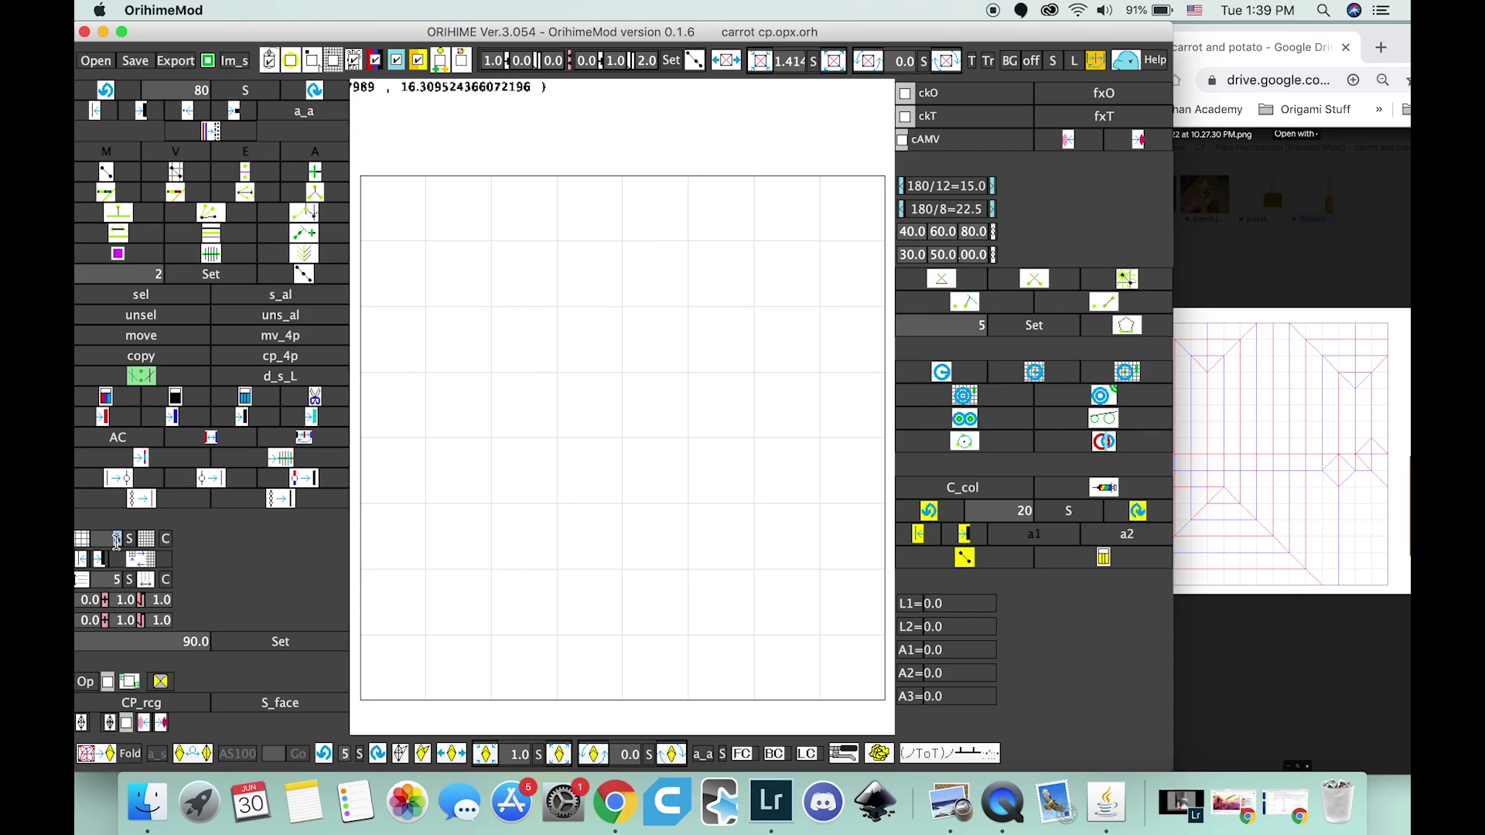
text(6)
click(132, 540)
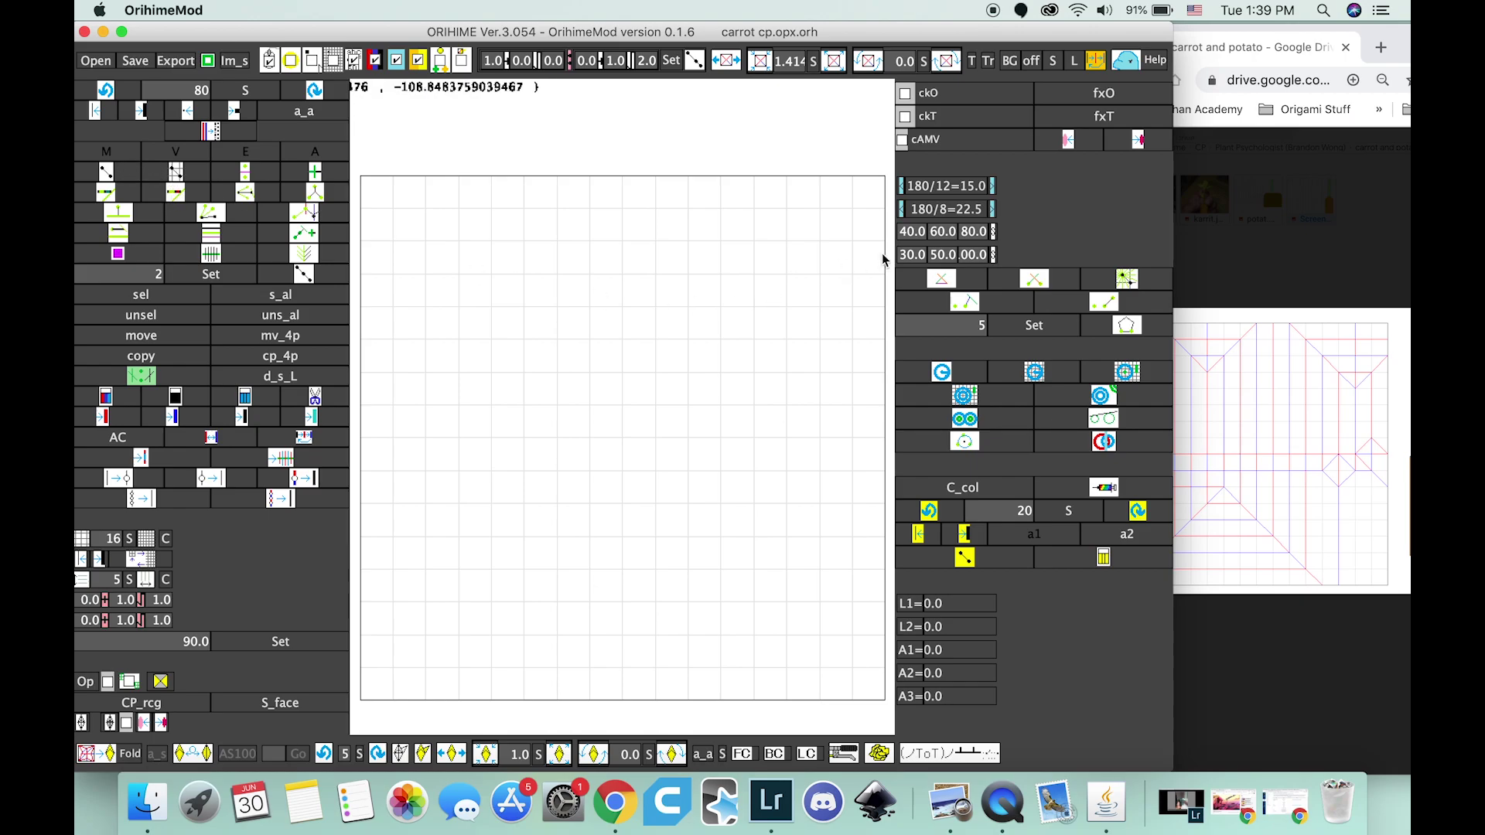
Draw diagonal mountain creases forming two top V shapes, a large bottom peak and small right-edge diamonds.
mouse_move(885, 244)
mouse_down()
mouse_move(819, 305)
mouse_move(680, 206)
mouse_move(688, 176)
mouse_move(557, 232)
mouse_move(524, 273)
mouse_move(426, 176)
mouse_up()
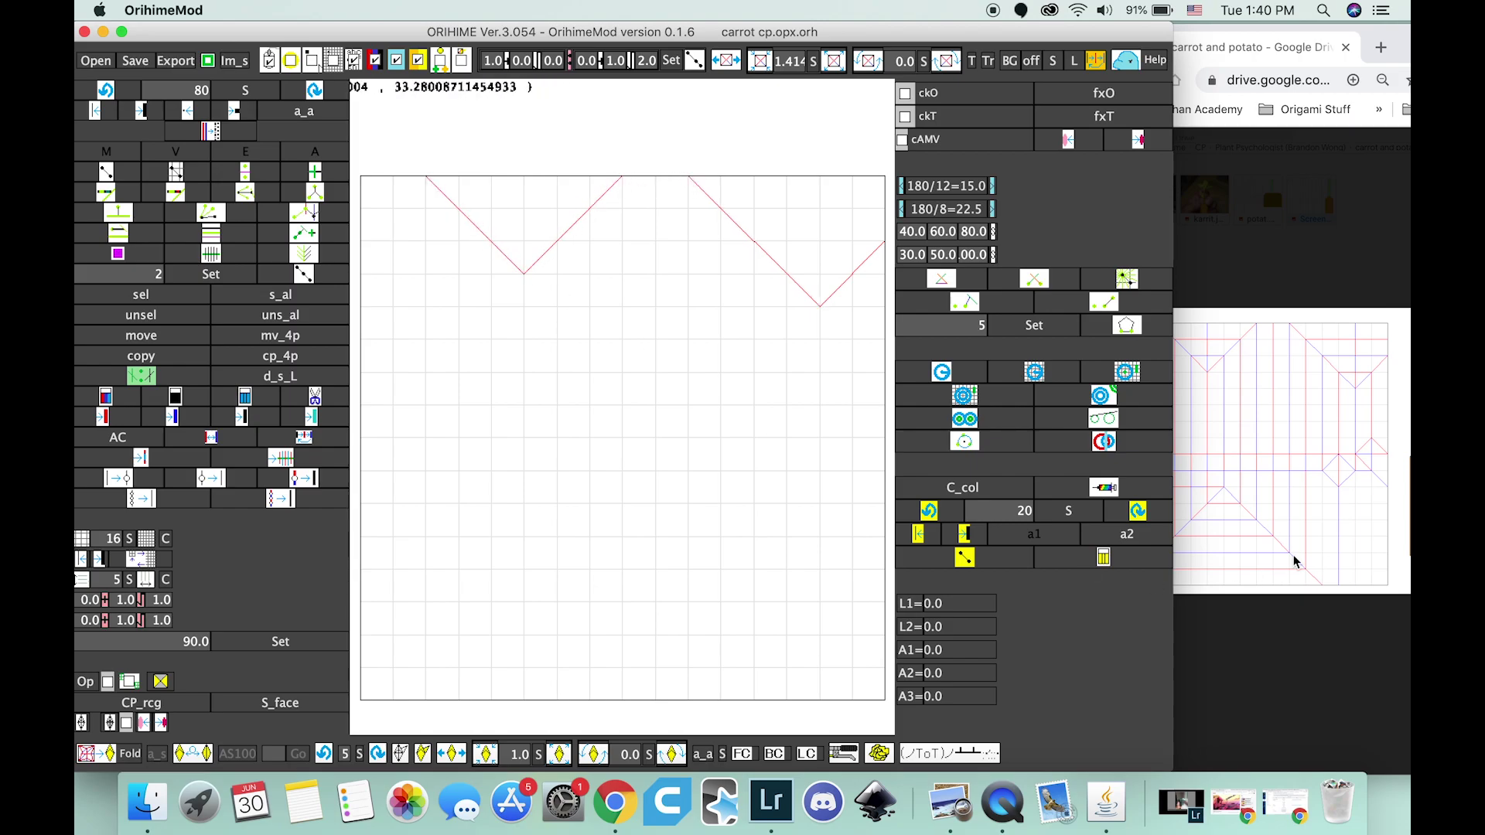
drag(362, 701, 754, 700)
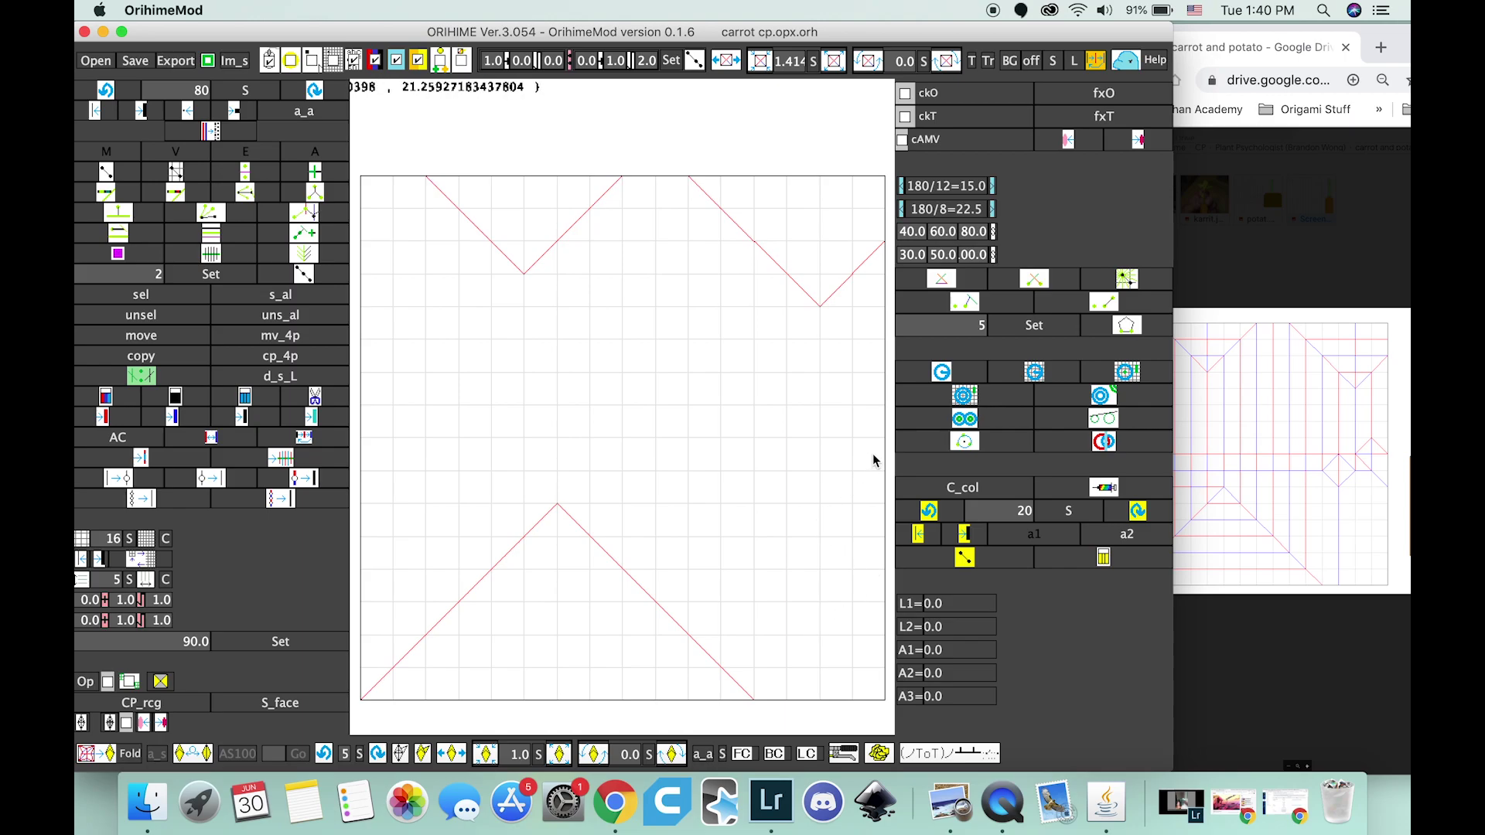
drag(884, 438, 852, 406)
mouse_move(852, 407)
mouse_down()
mouse_move(820, 439)
mouse_move(886, 509)
mouse_up()
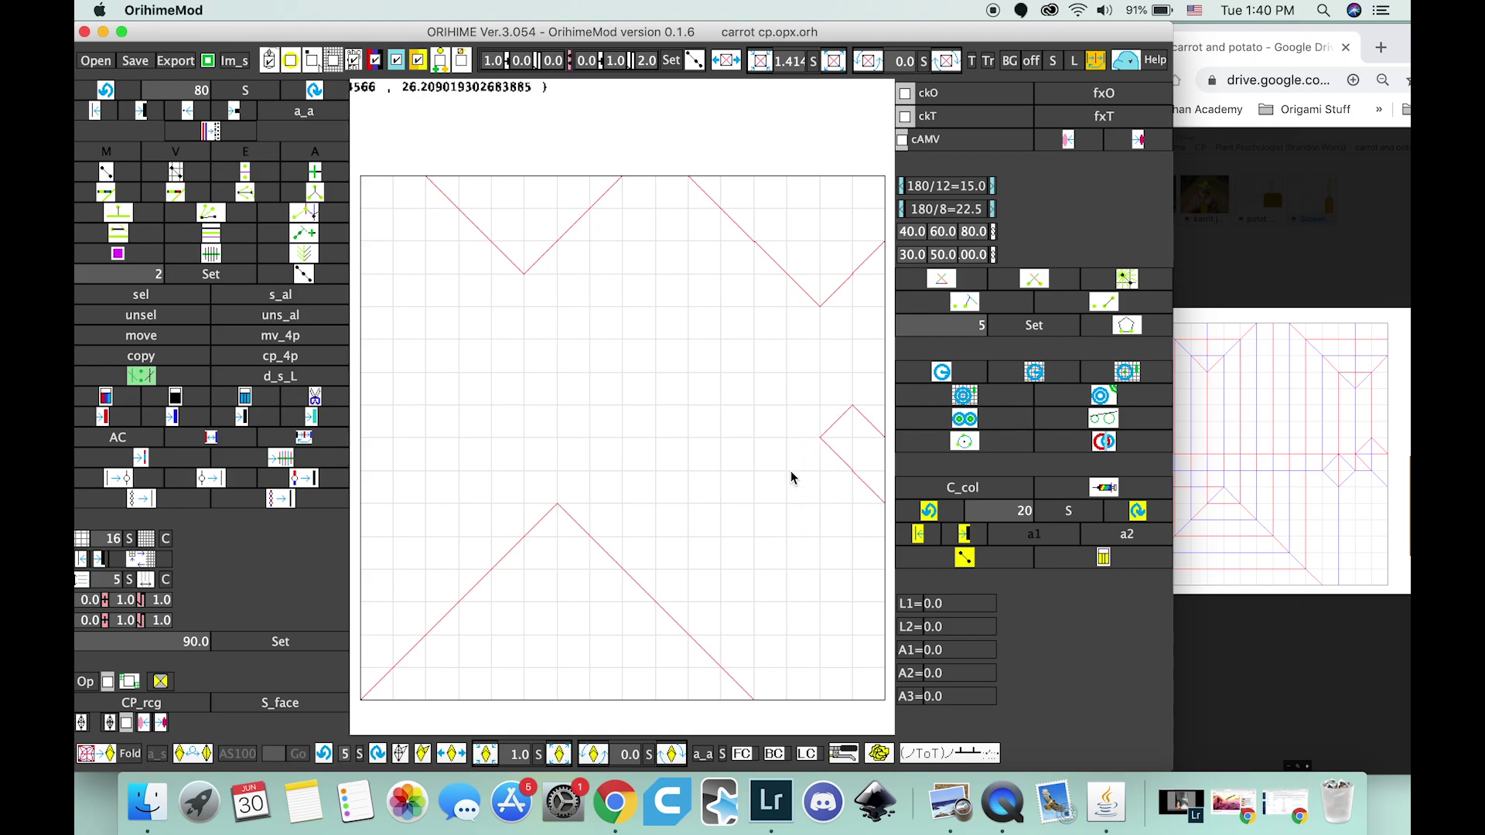
drag(787, 471, 754, 438)
mouse_move(754, 438)
mouse_down()
mouse_move(727, 470)
mouse_move(743, 500)
mouse_move(756, 511)
mouse_move(787, 481)
mouse_up()
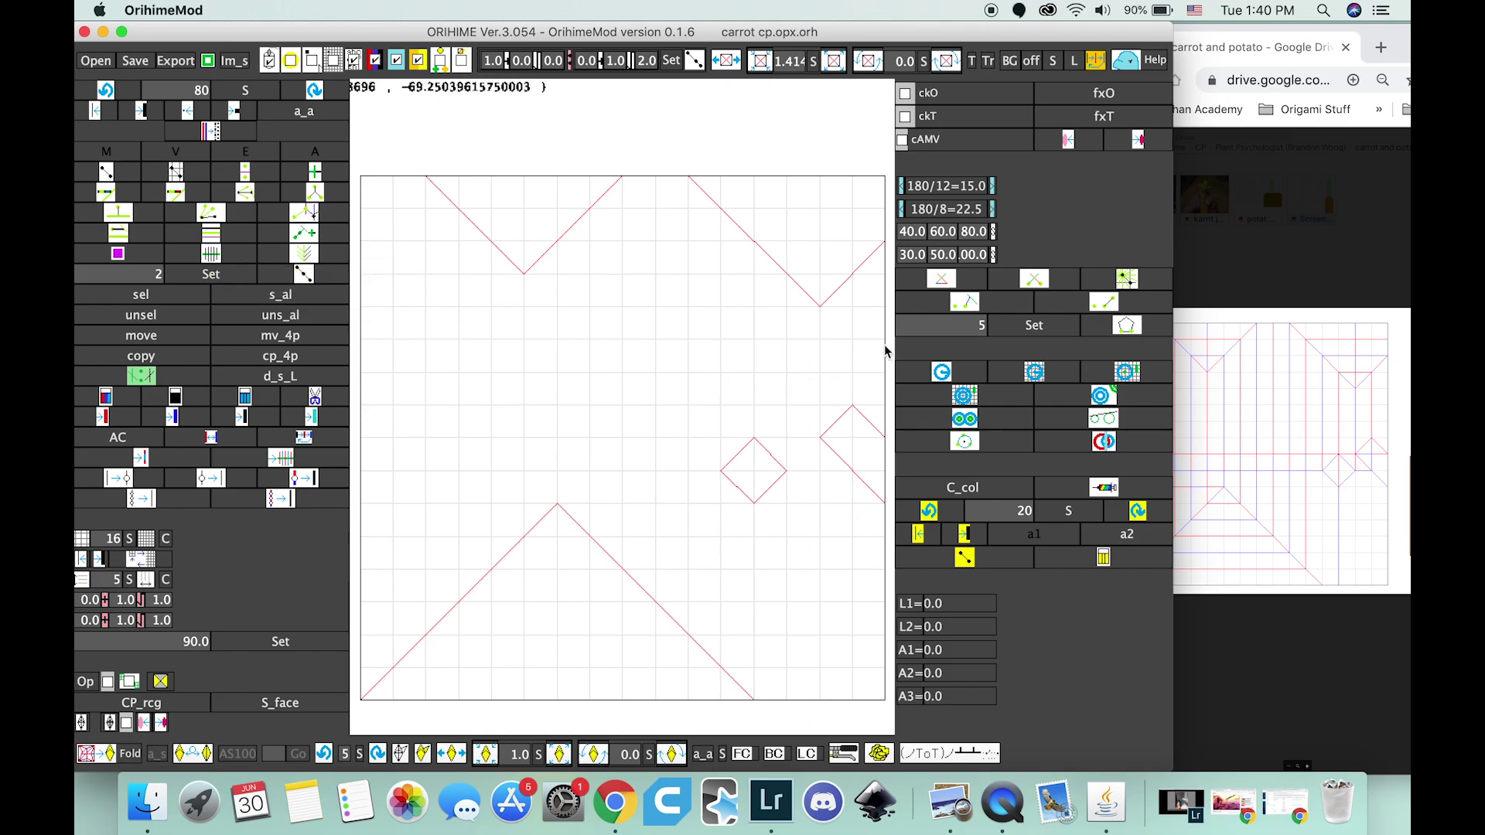
Add vertical pleats, swap their mountain/valley, and build nested box pleats above both Vs and below the peak.
drag(885, 340, 361, 343)
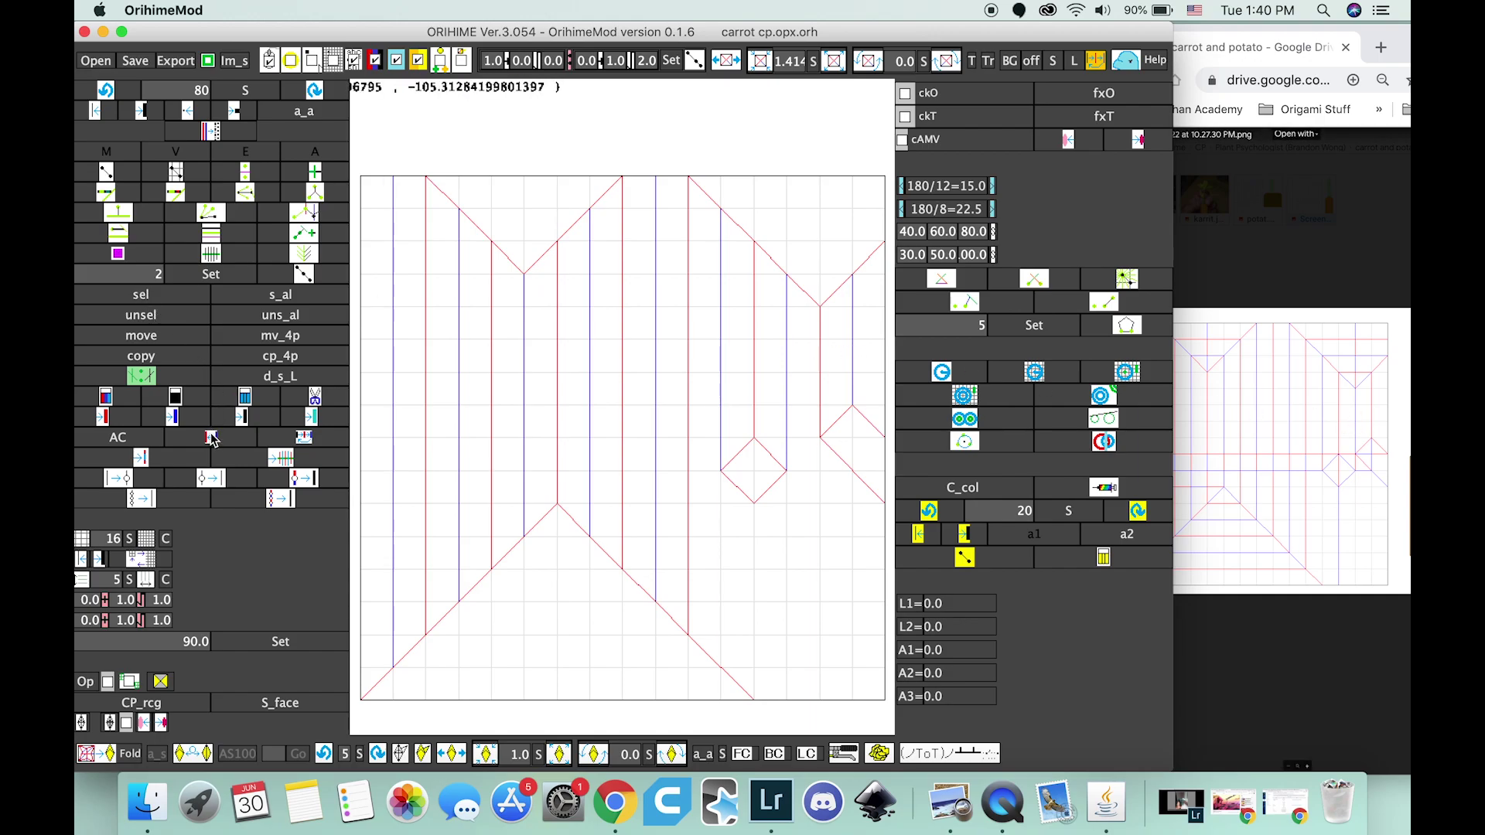
drag(873, 350, 377, 358)
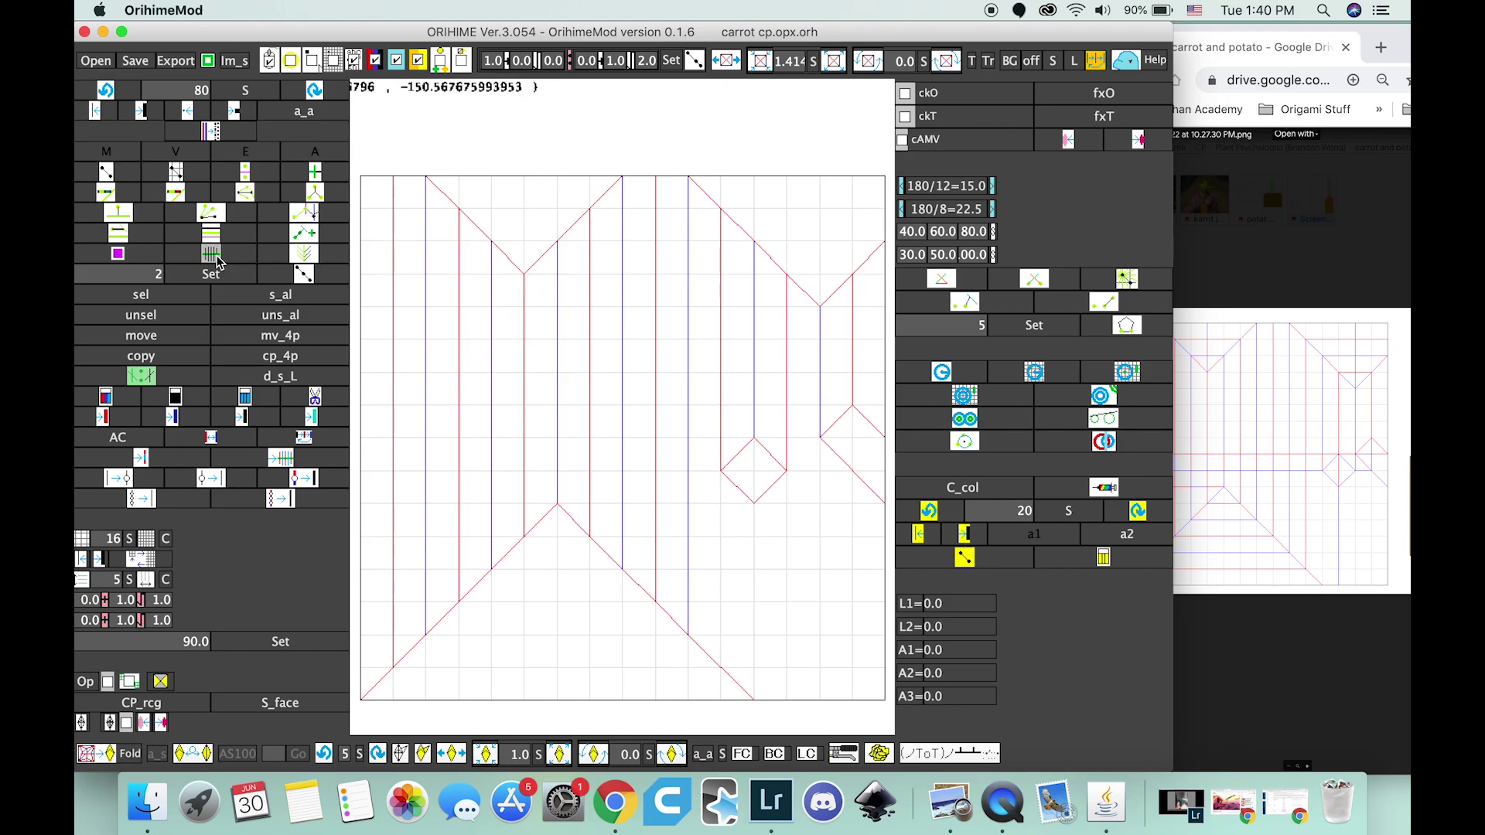
drag(524, 274, 524, 177)
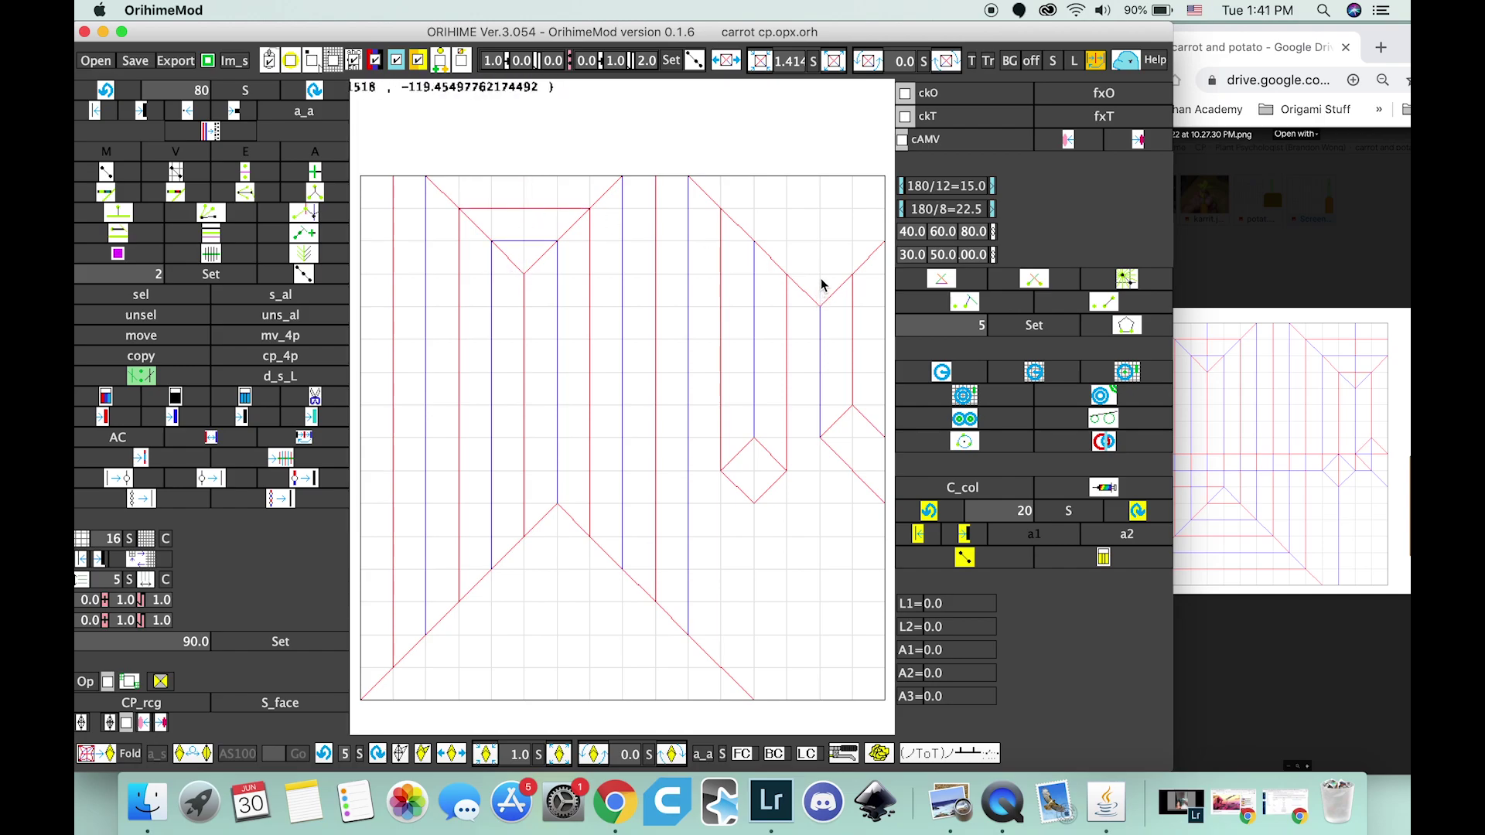
drag(822, 285, 820, 176)
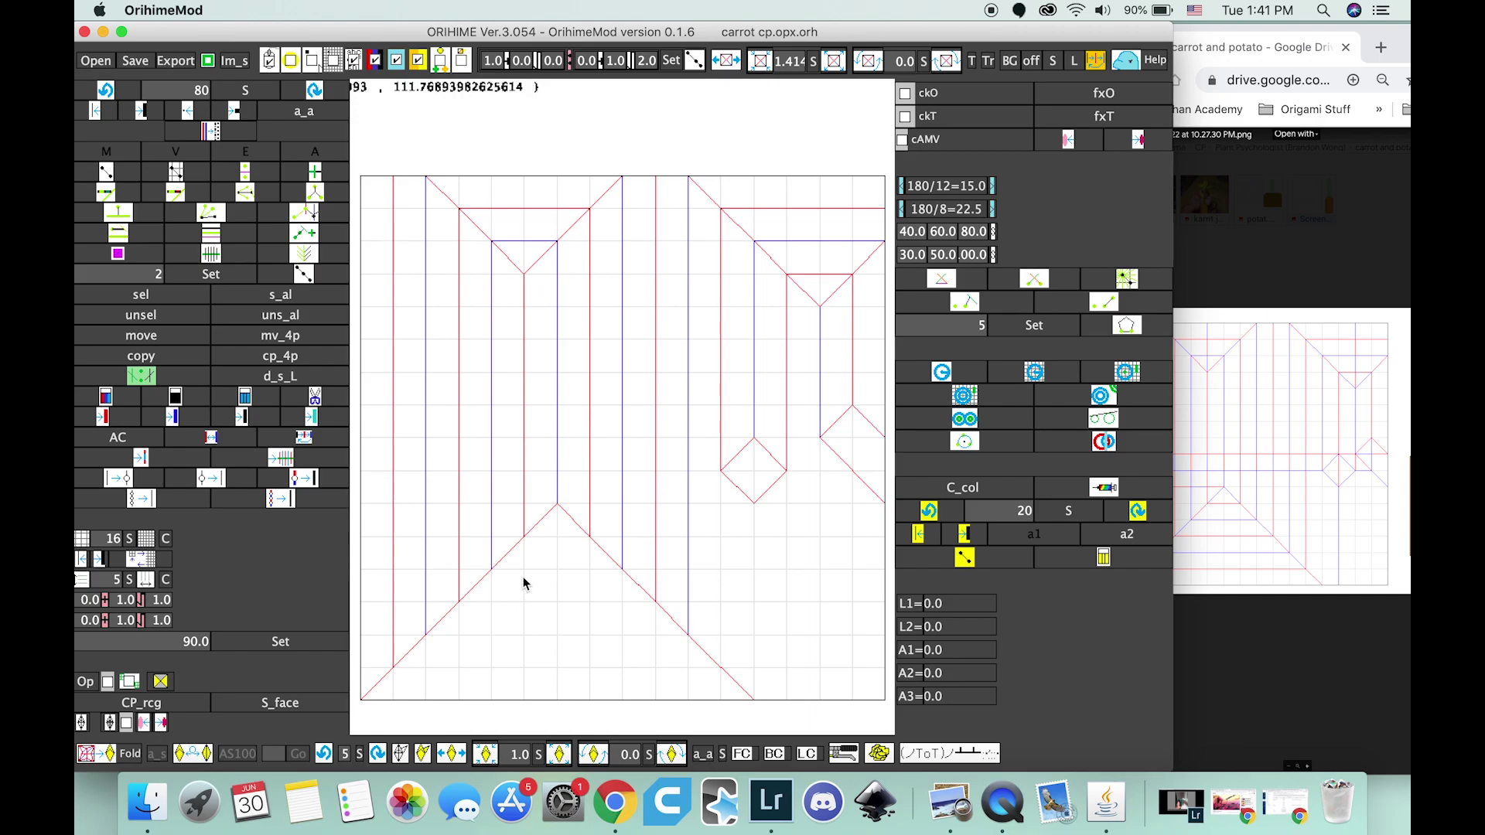
drag(563, 543, 560, 700)
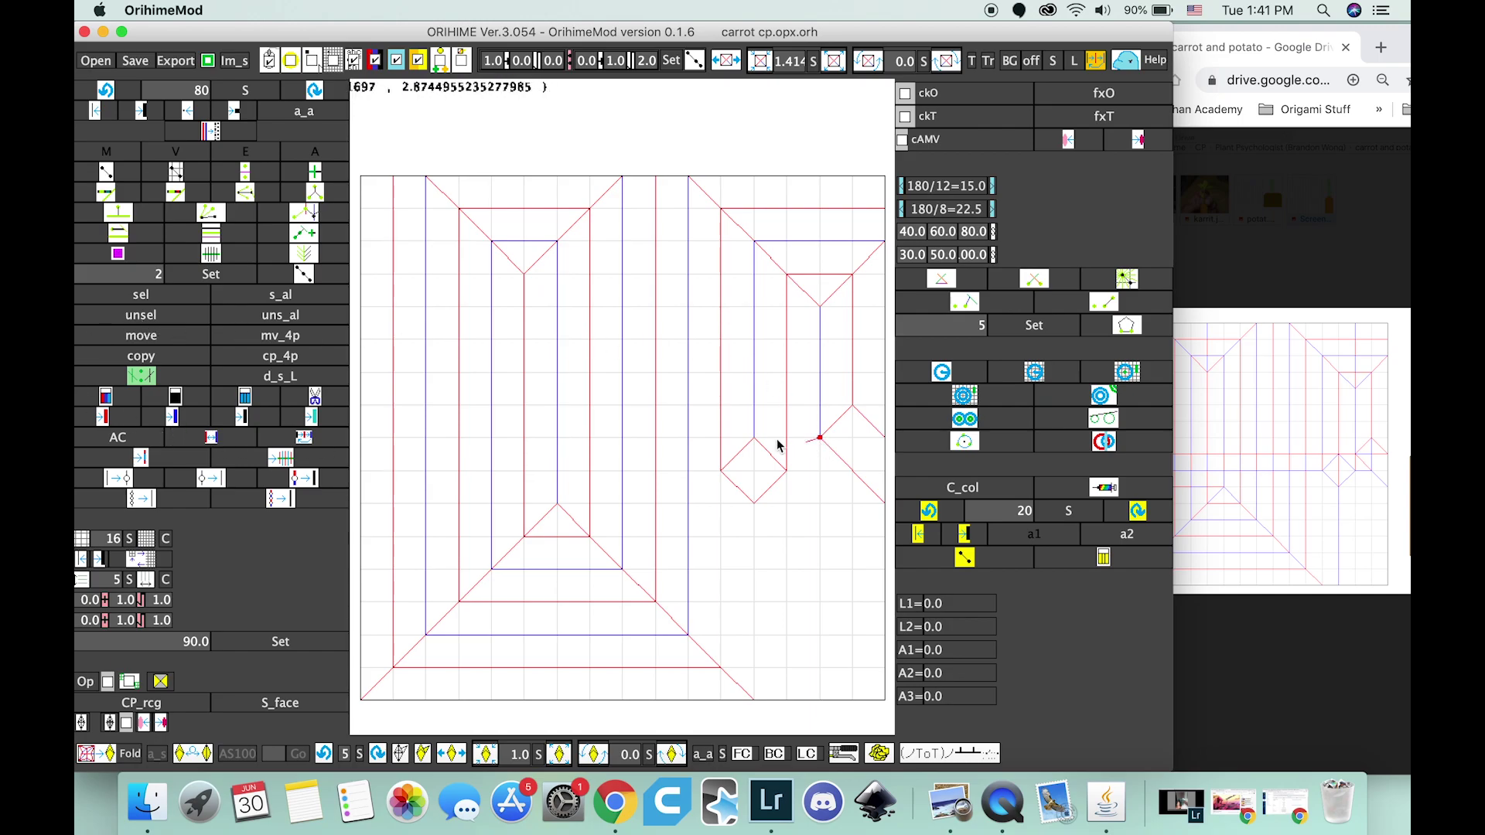
Draw a horizontal mountain crease and a parallel valley crease from the diamond area to the left edge.
drag(820, 437, 372, 436)
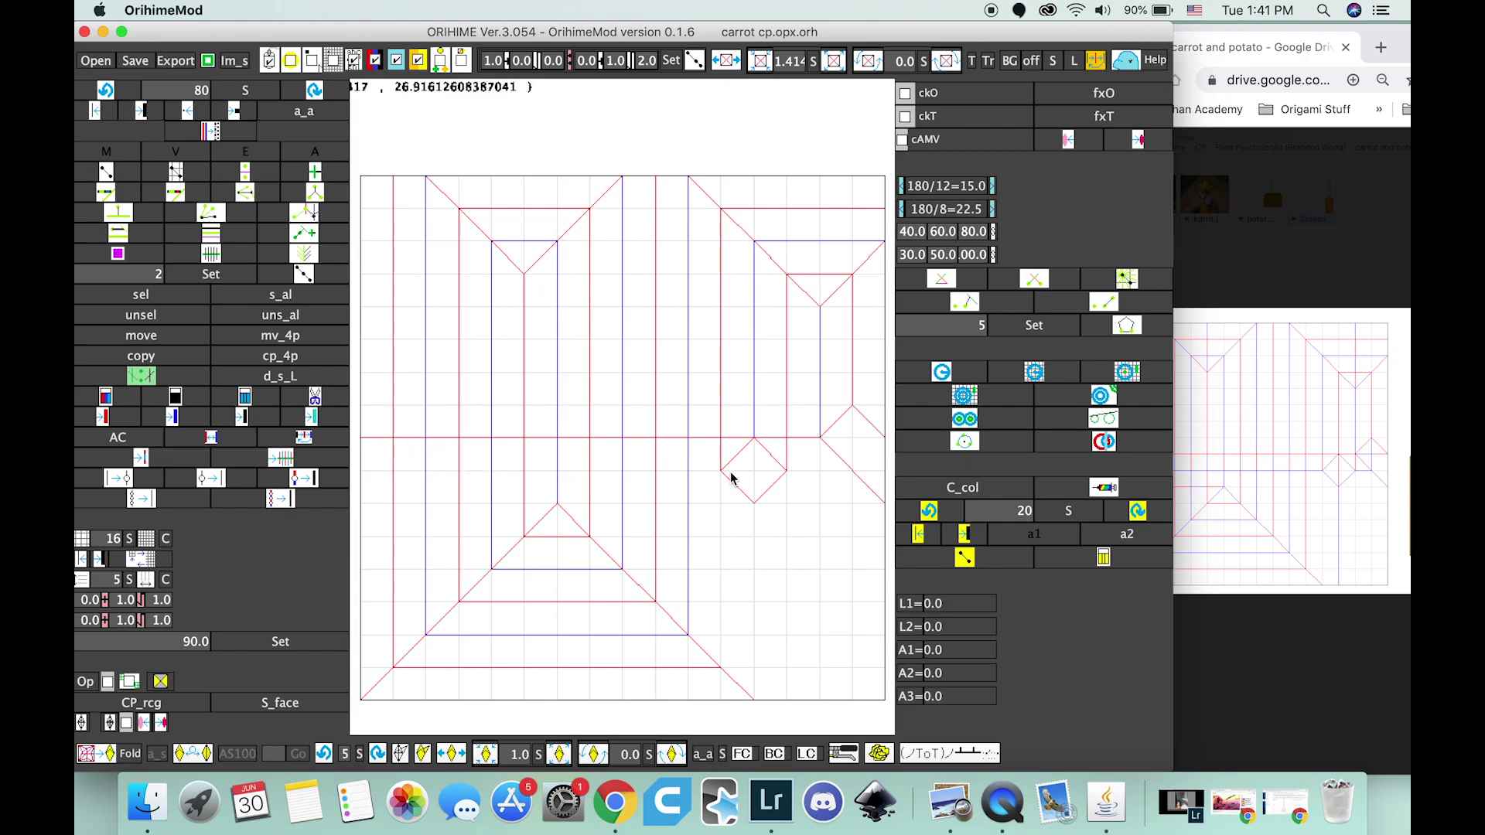
drag(725, 474, 361, 472)
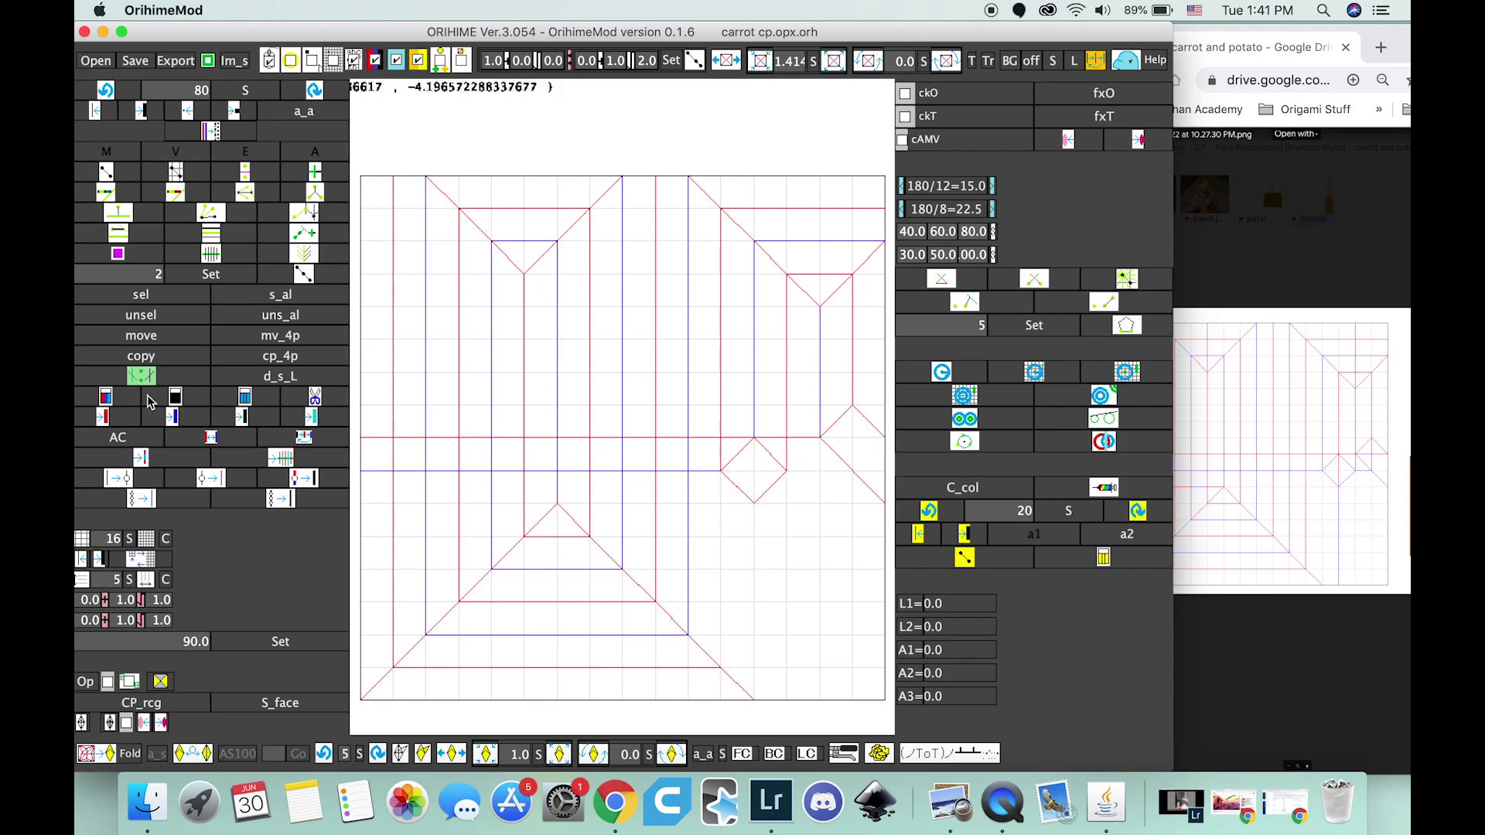
click(214, 438)
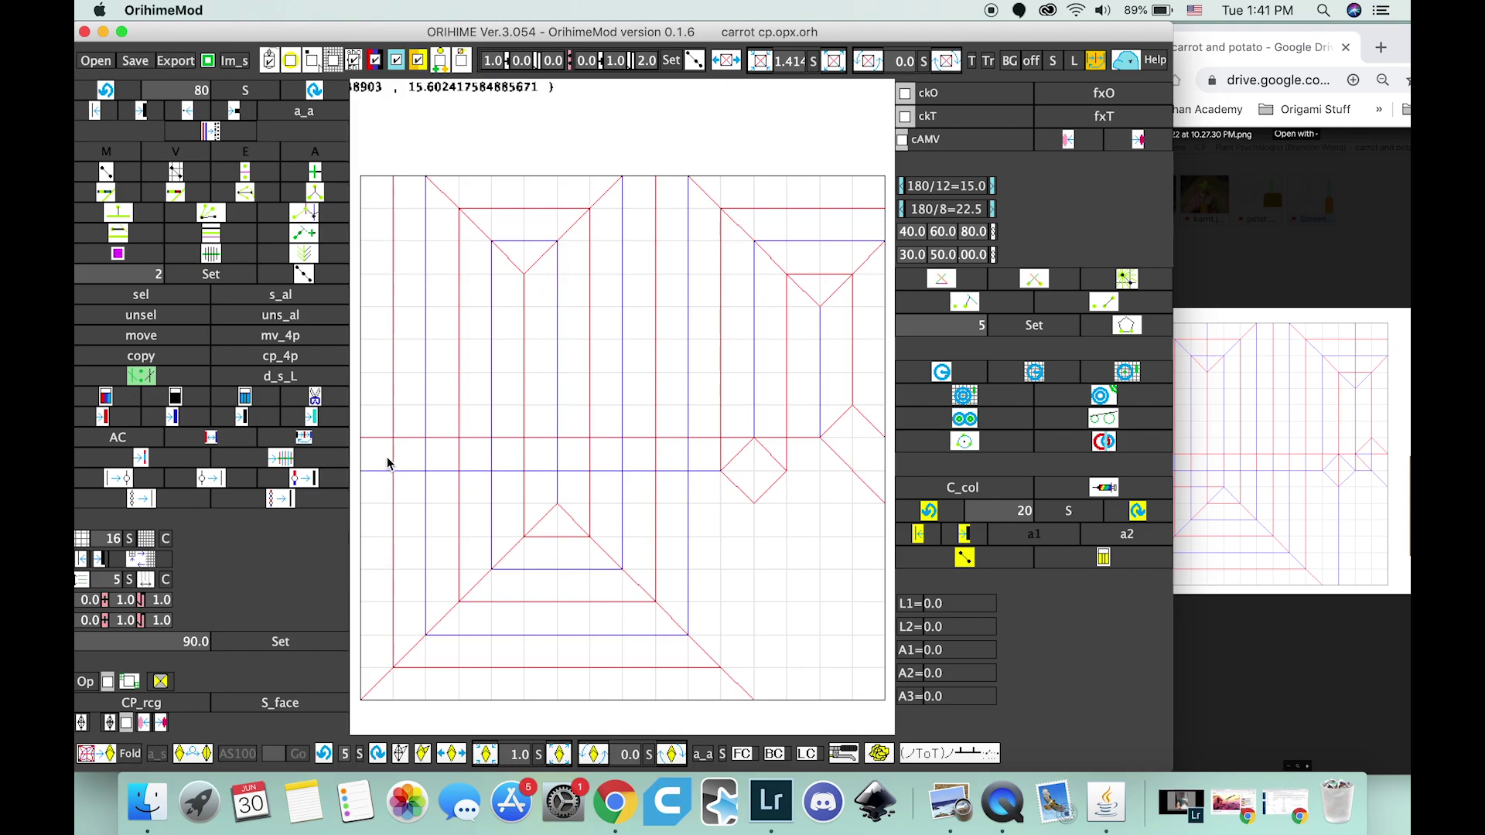
drag(386, 458, 729, 441)
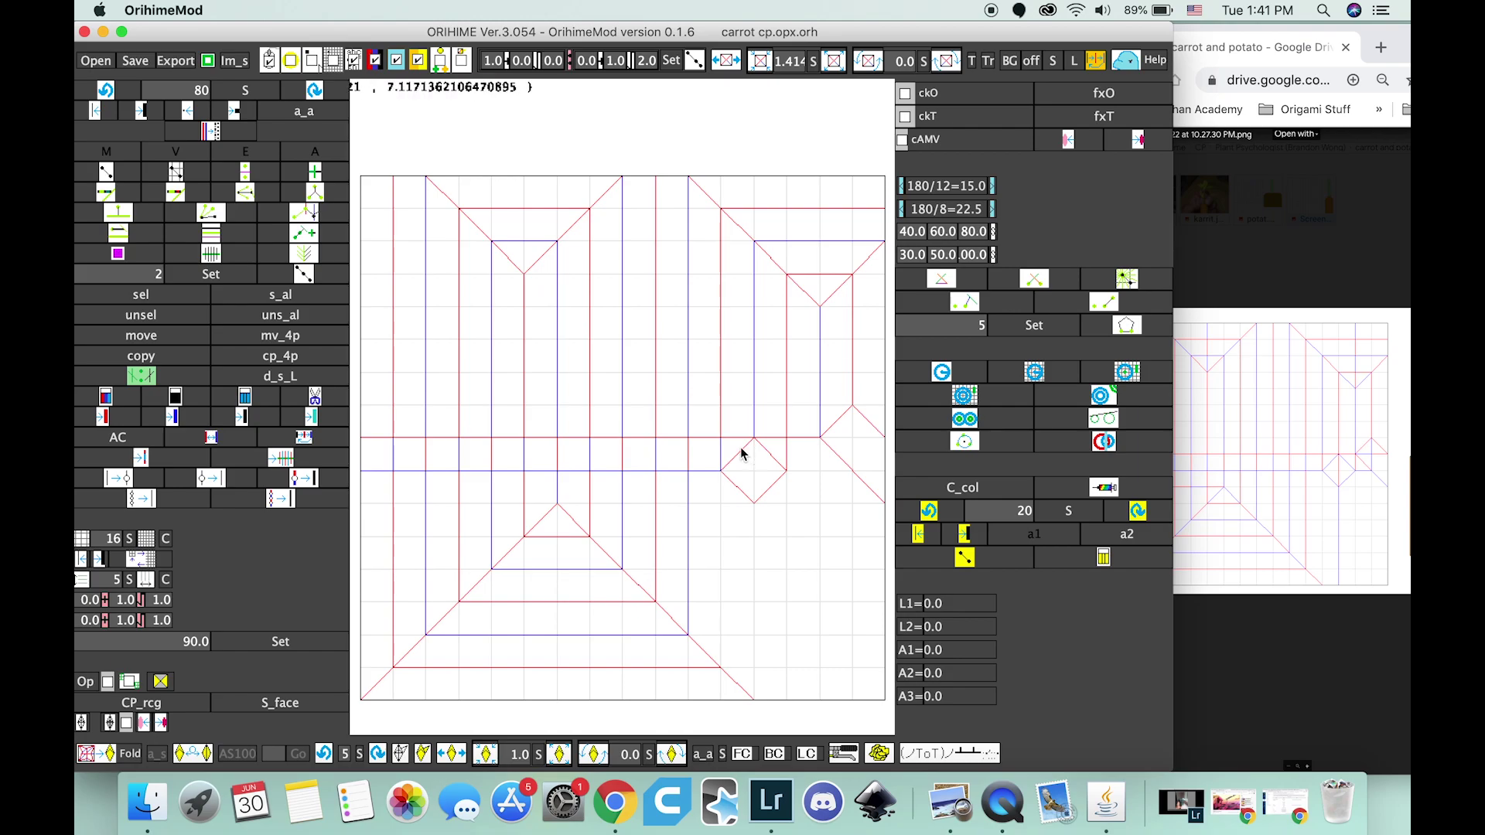
Box-delete the old right-side diamond and redraw it one square right with valley creases.
drag(738, 446, 778, 500)
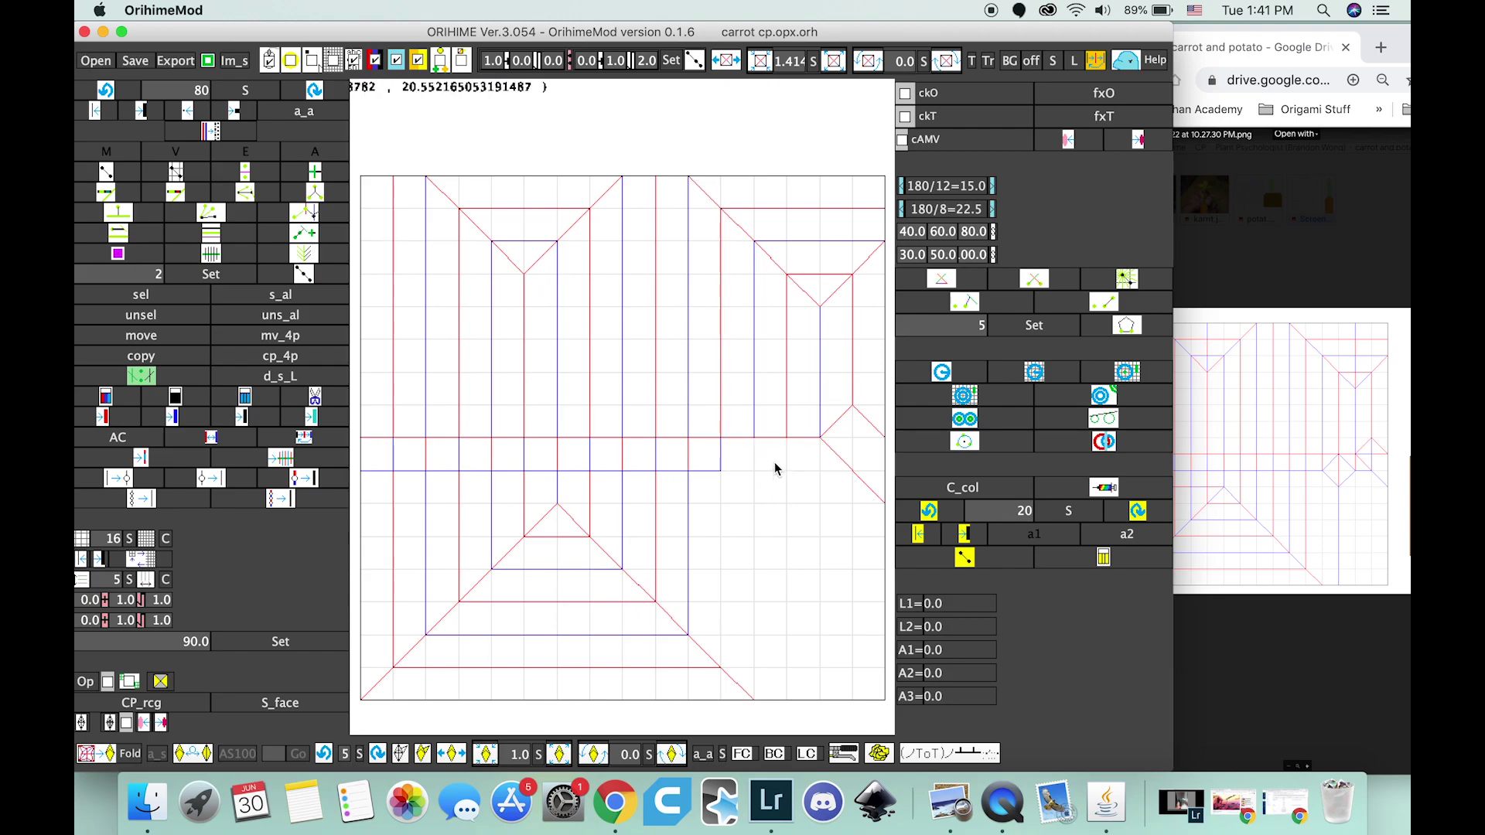
mouse_move(788, 439)
mouse_down()
mouse_move(765, 464)
mouse_move(784, 464)
mouse_move(755, 471)
mouse_move(768, 495)
mouse_move(790, 508)
mouse_move(822, 490)
mouse_move(821, 472)
mouse_up()
mouse_move(821, 471)
mouse_down()
mouse_move(784, 443)
mouse_move(822, 473)
mouse_move(852, 471)
mouse_up()
mouse_move(851, 470)
mouse_down()
mouse_move(856, 415)
mouse_move(852, 439)
mouse_up()
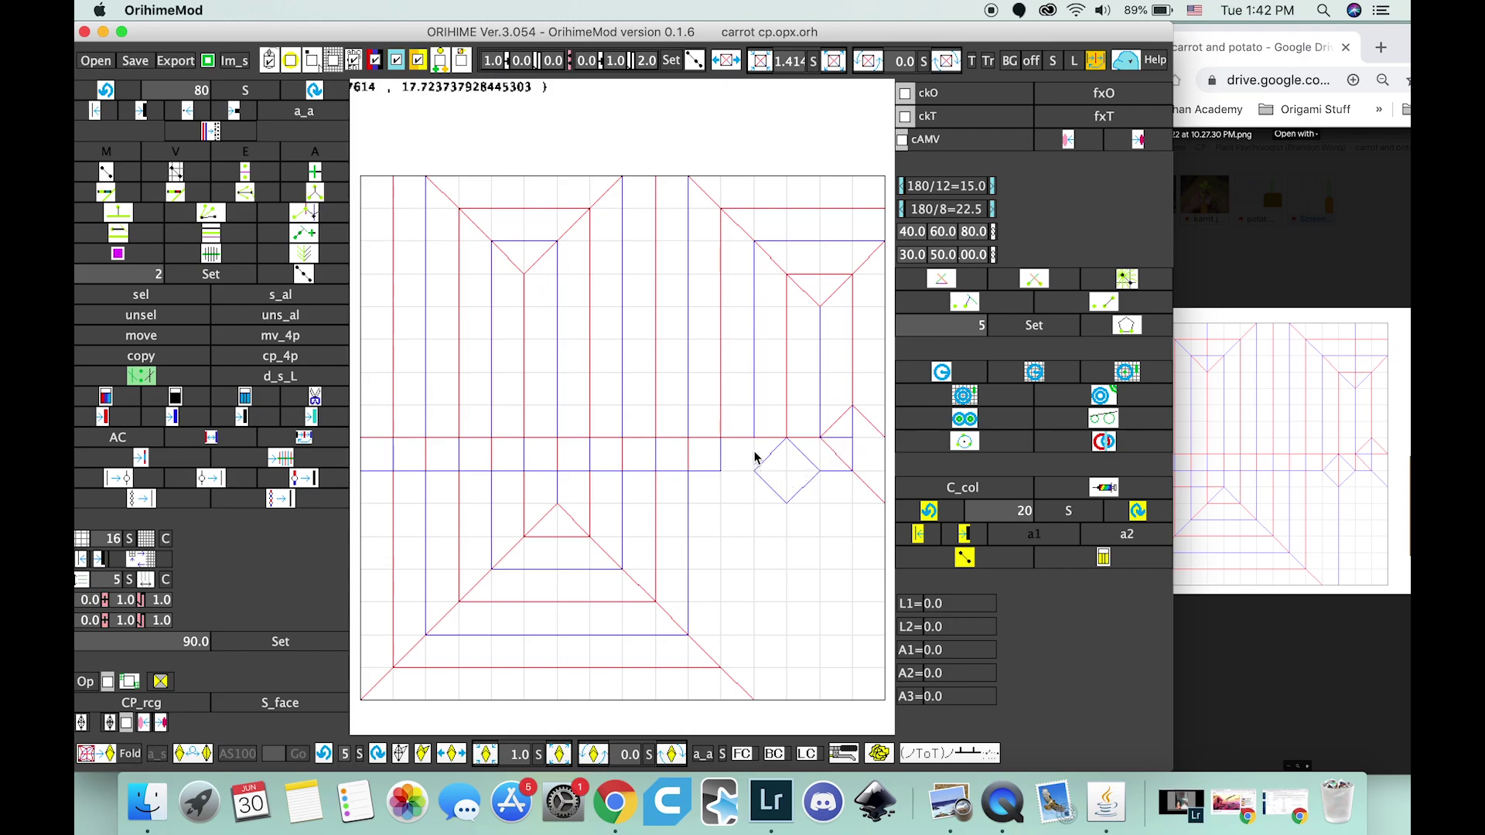
mouse_move(789, 446)
mouse_down()
mouse_move(789, 495)
mouse_move(760, 456)
mouse_up()
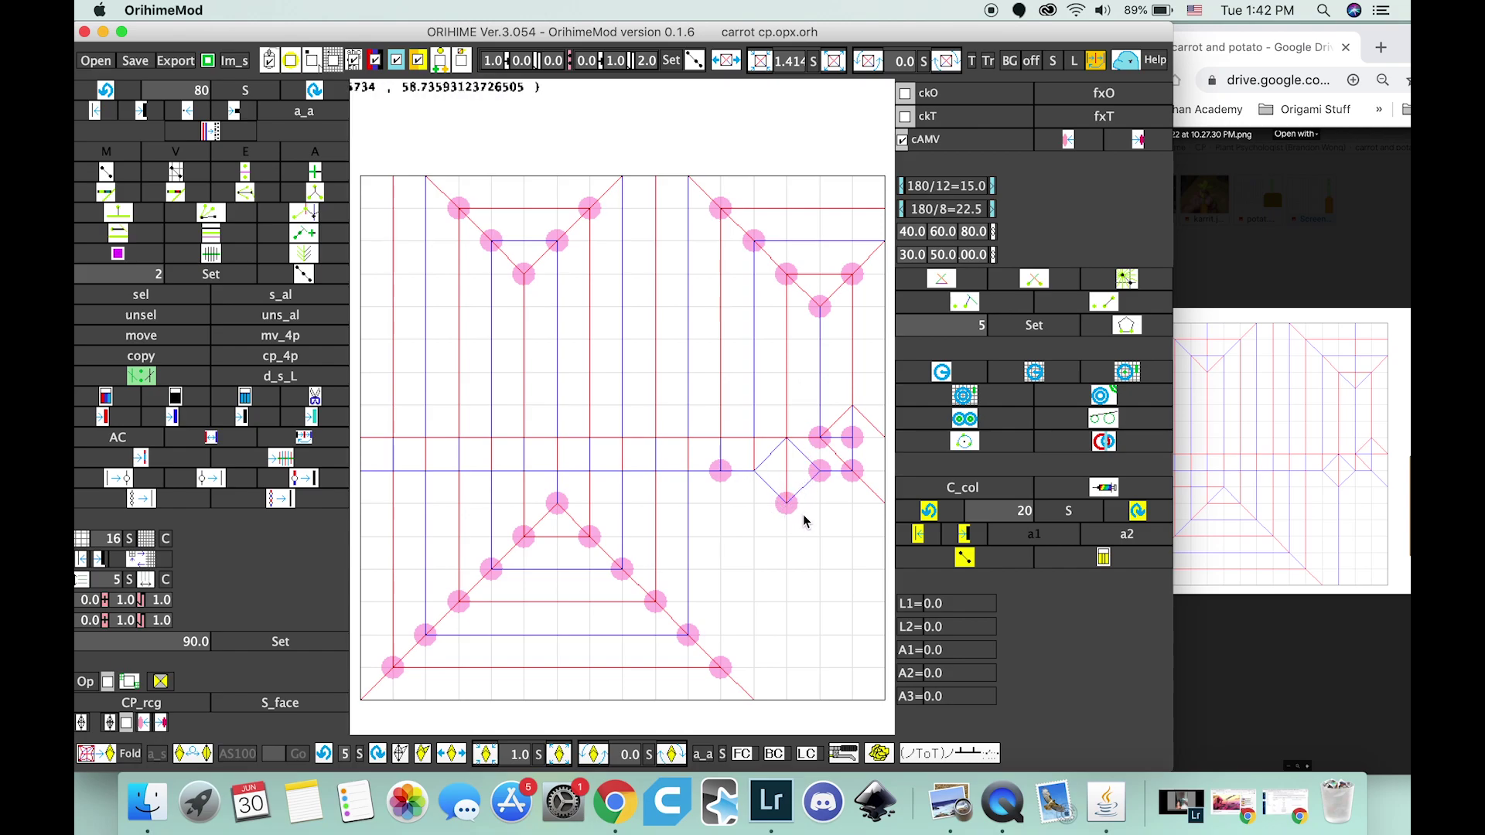
Add creases around the right diamond, down to the bottom edge and beside its vertices.
drag(788, 523, 789, 684)
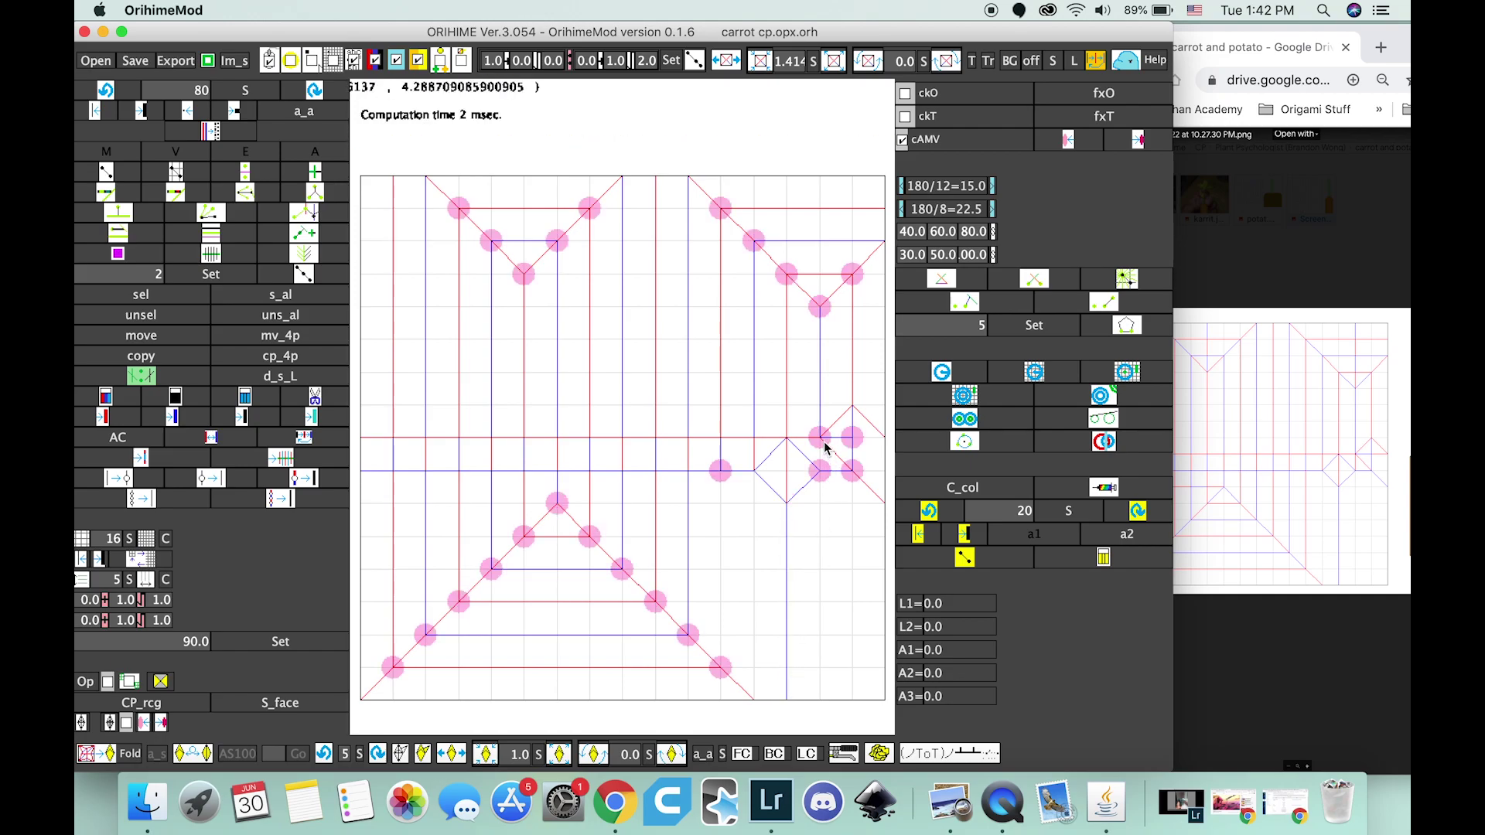
drag(820, 443, 828, 472)
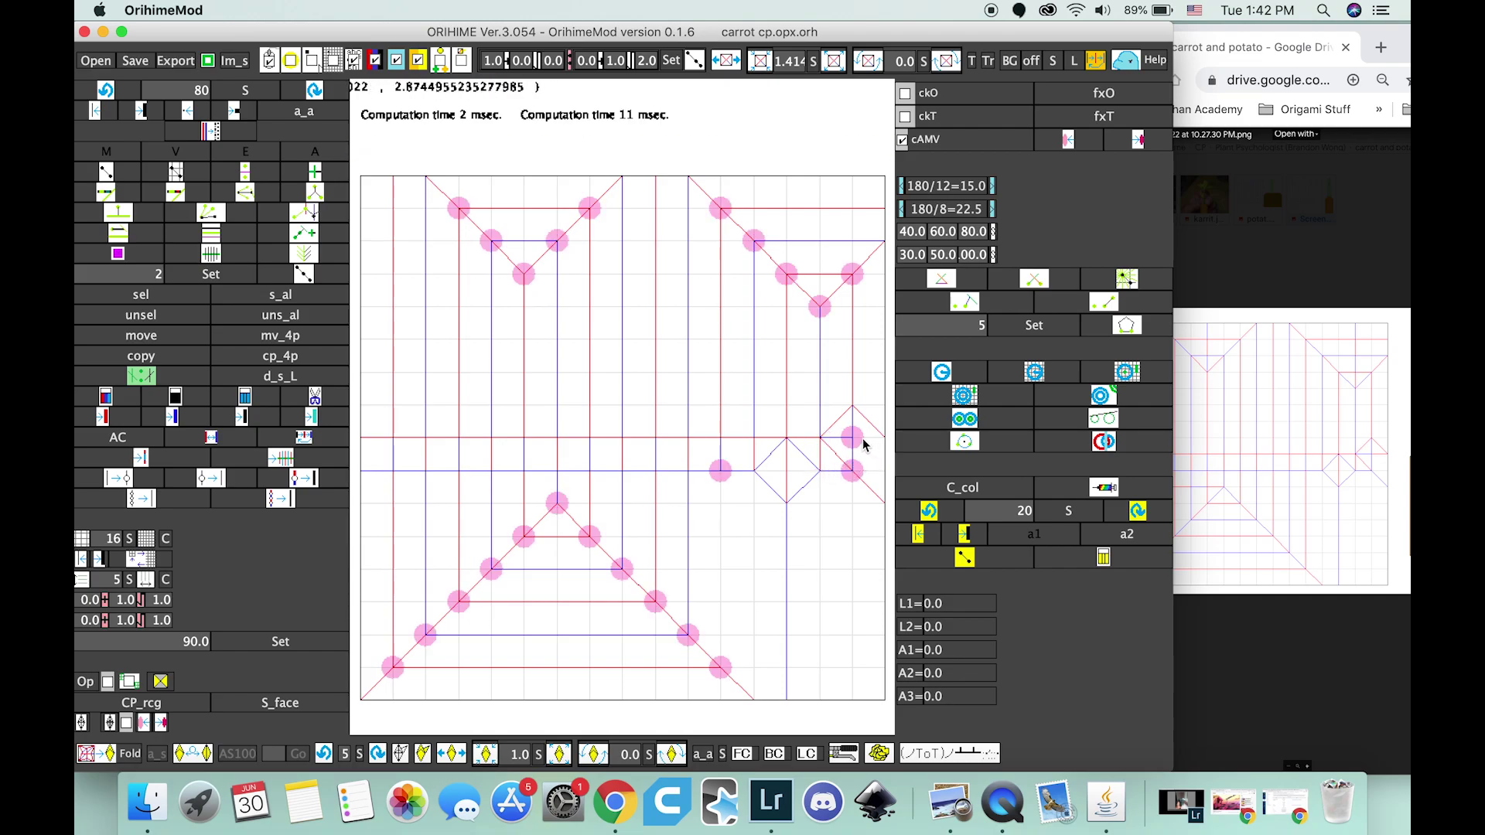
drag(855, 441, 866, 480)
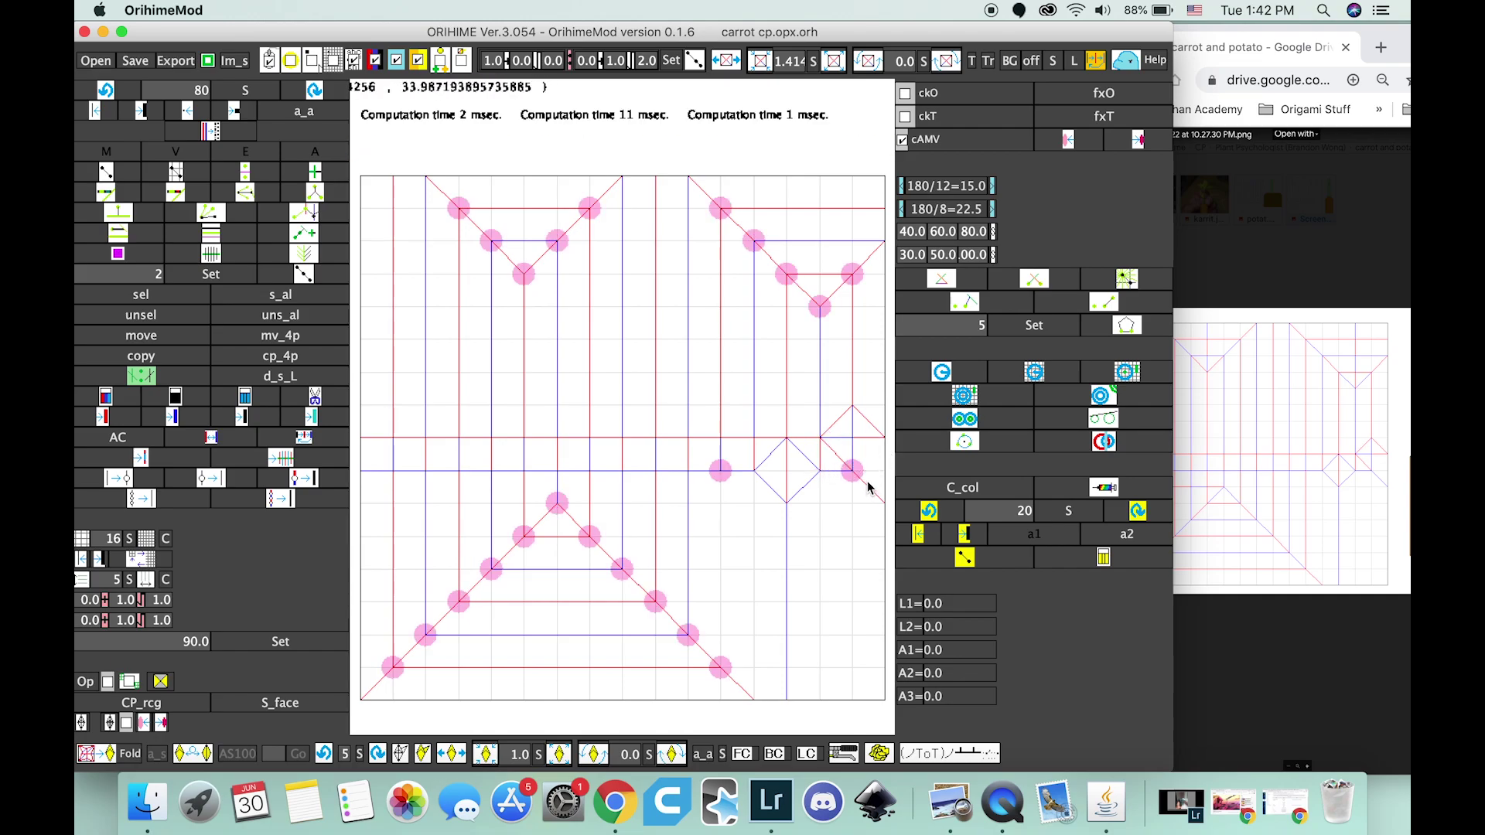
drag(869, 477, 864, 512)
click(868, 505)
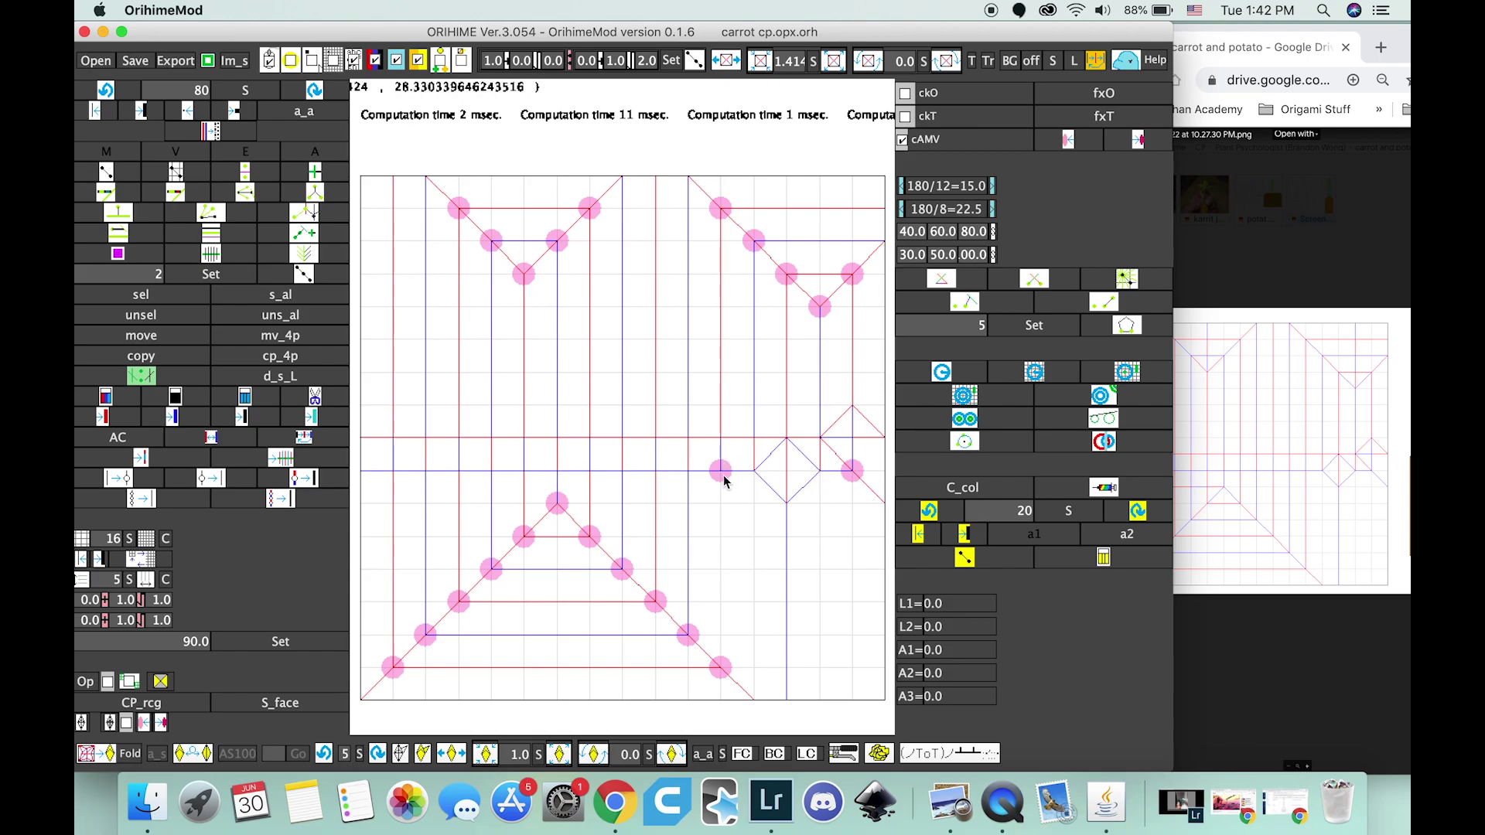
drag(726, 480, 720, 667)
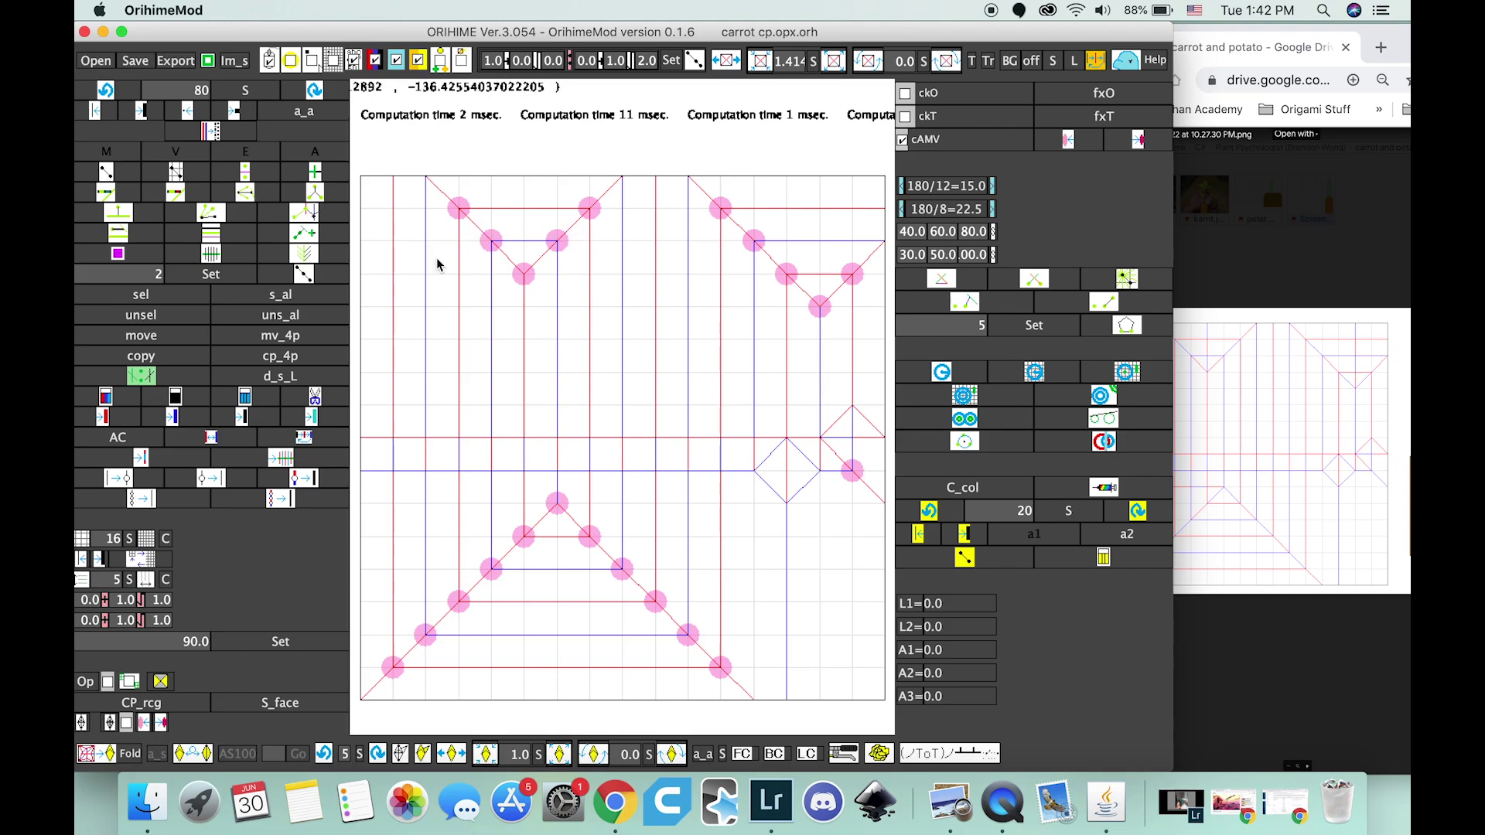
Flip the upper diagonals to valley and extend a crease up from the top-left triangle's tip.
drag(570, 235, 474, 236)
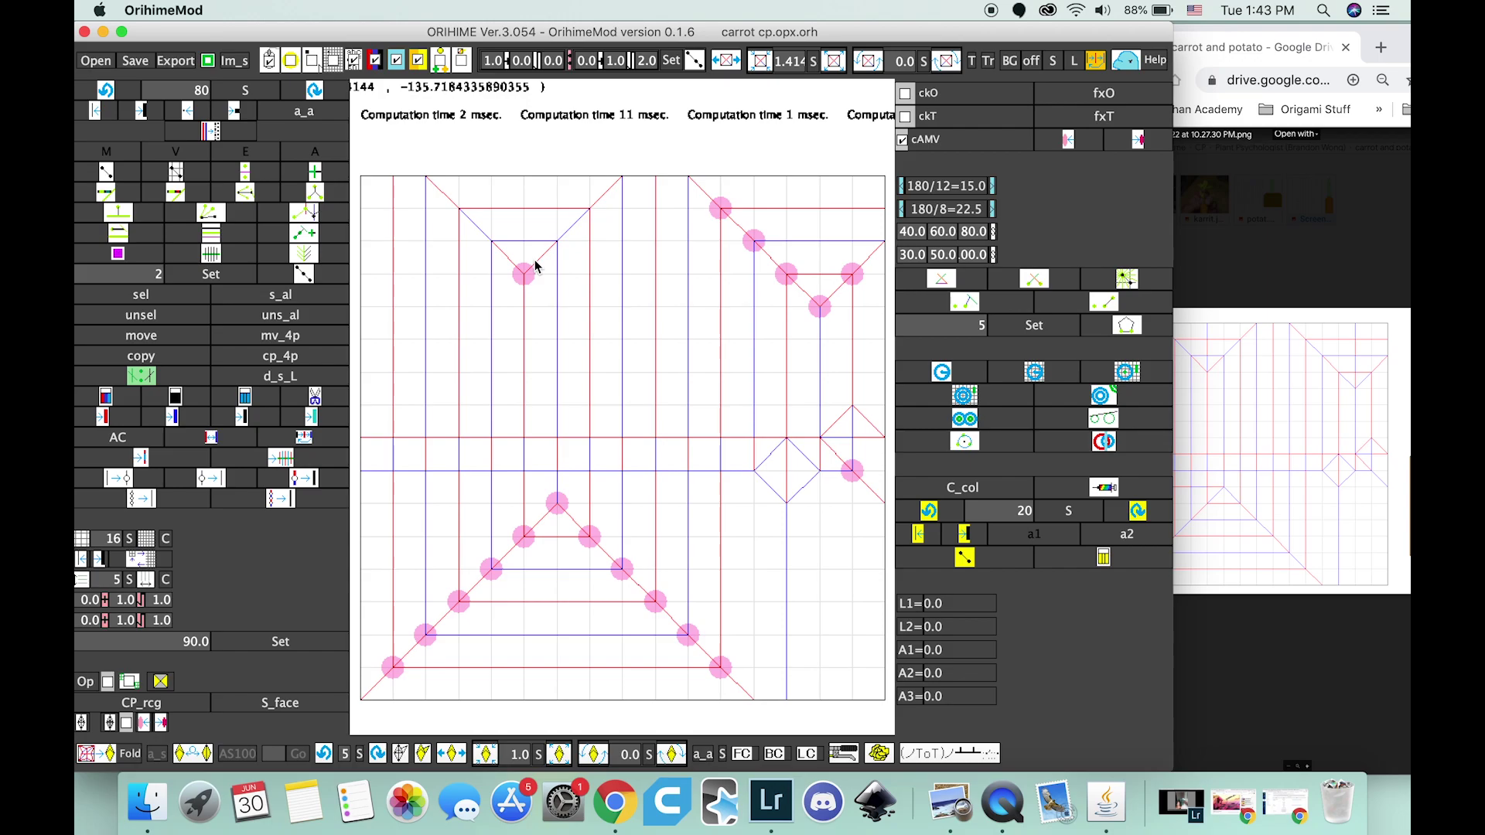
mouse_move(524, 275)
mouse_down()
mouse_move(520, 198)
mouse_move(525, 254)
mouse_up()
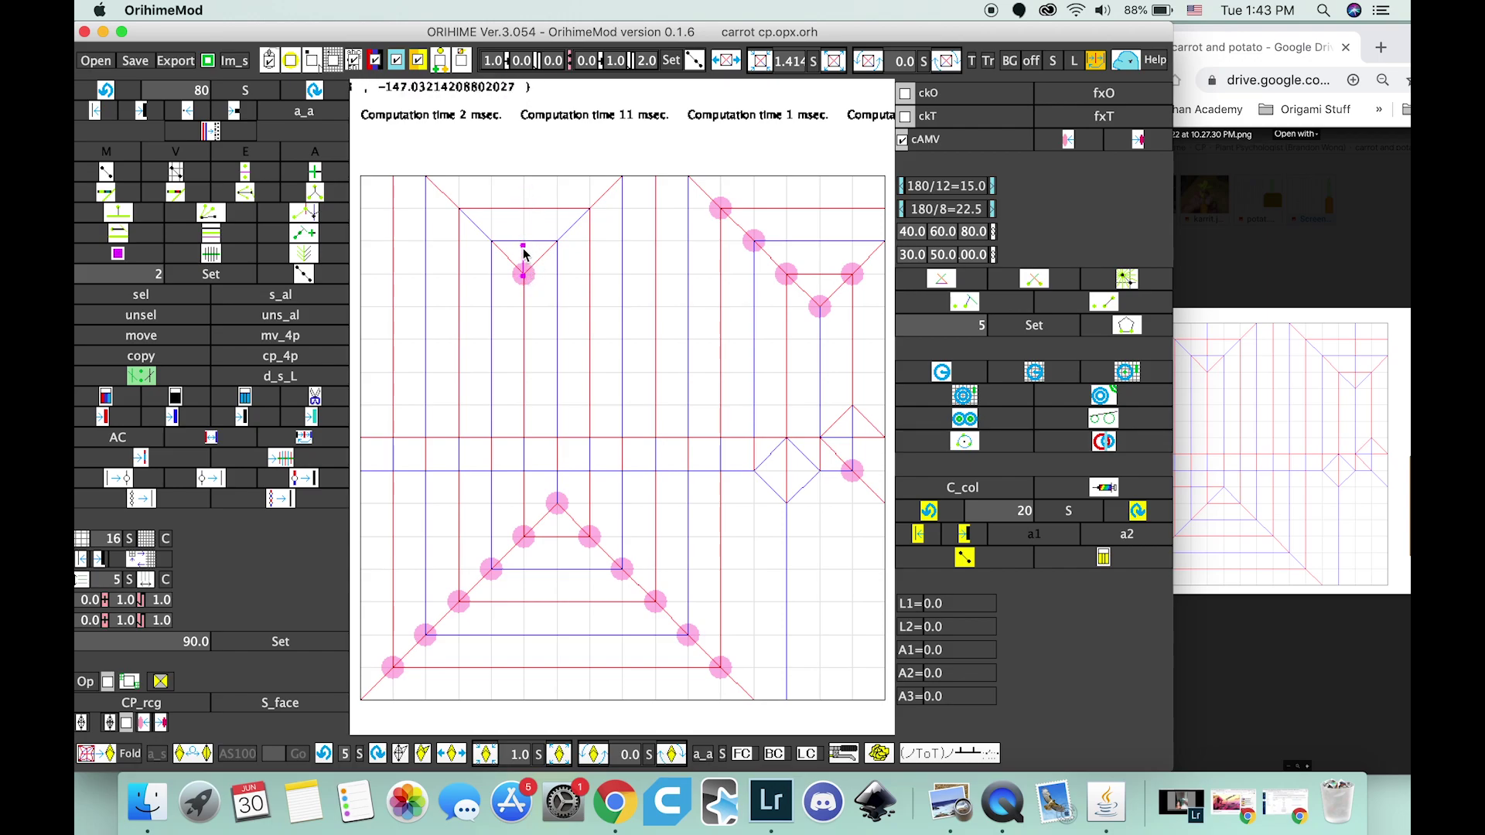
click(490, 241)
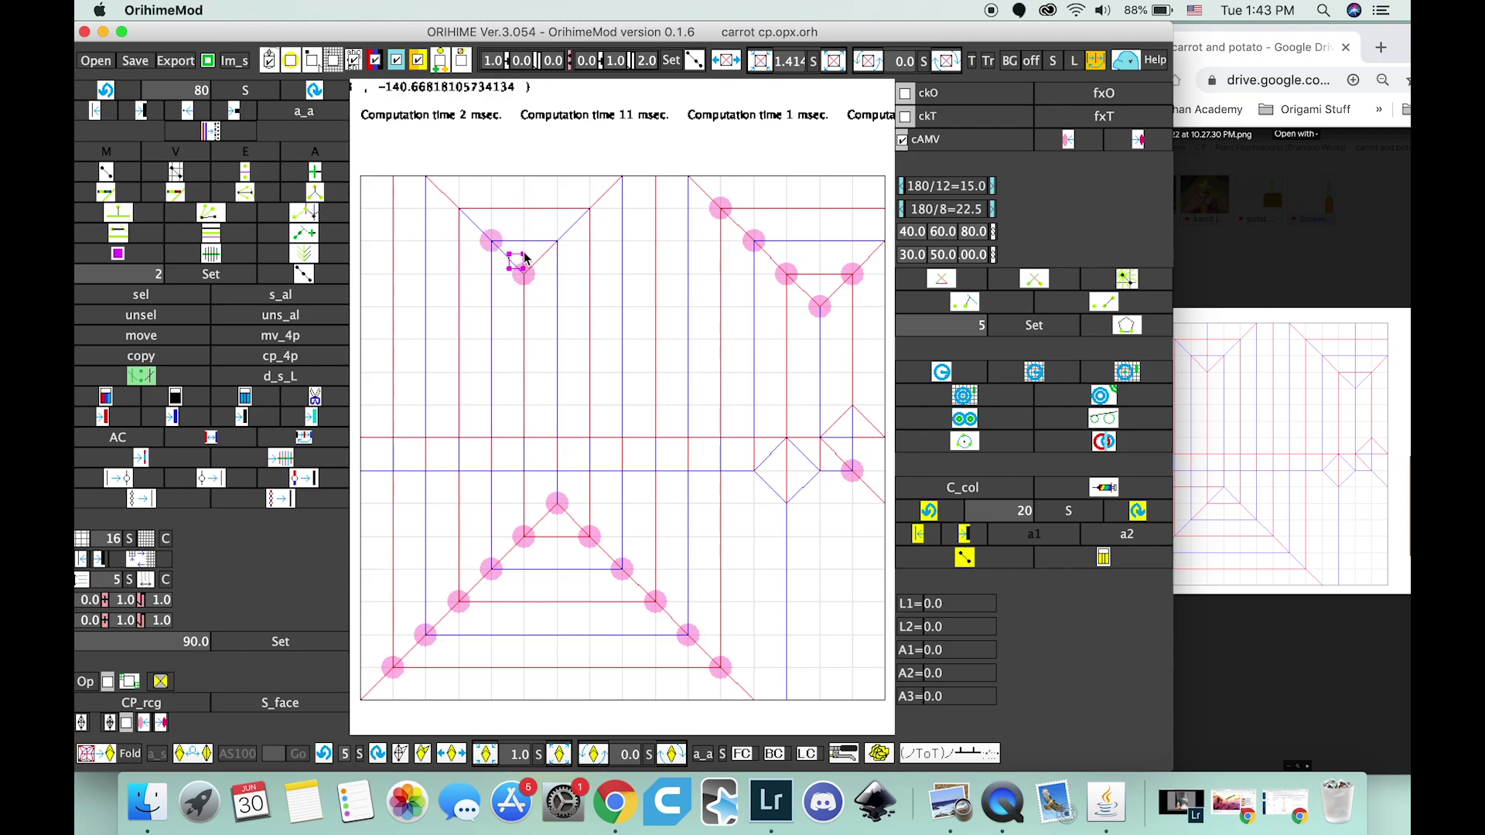
click(525, 260)
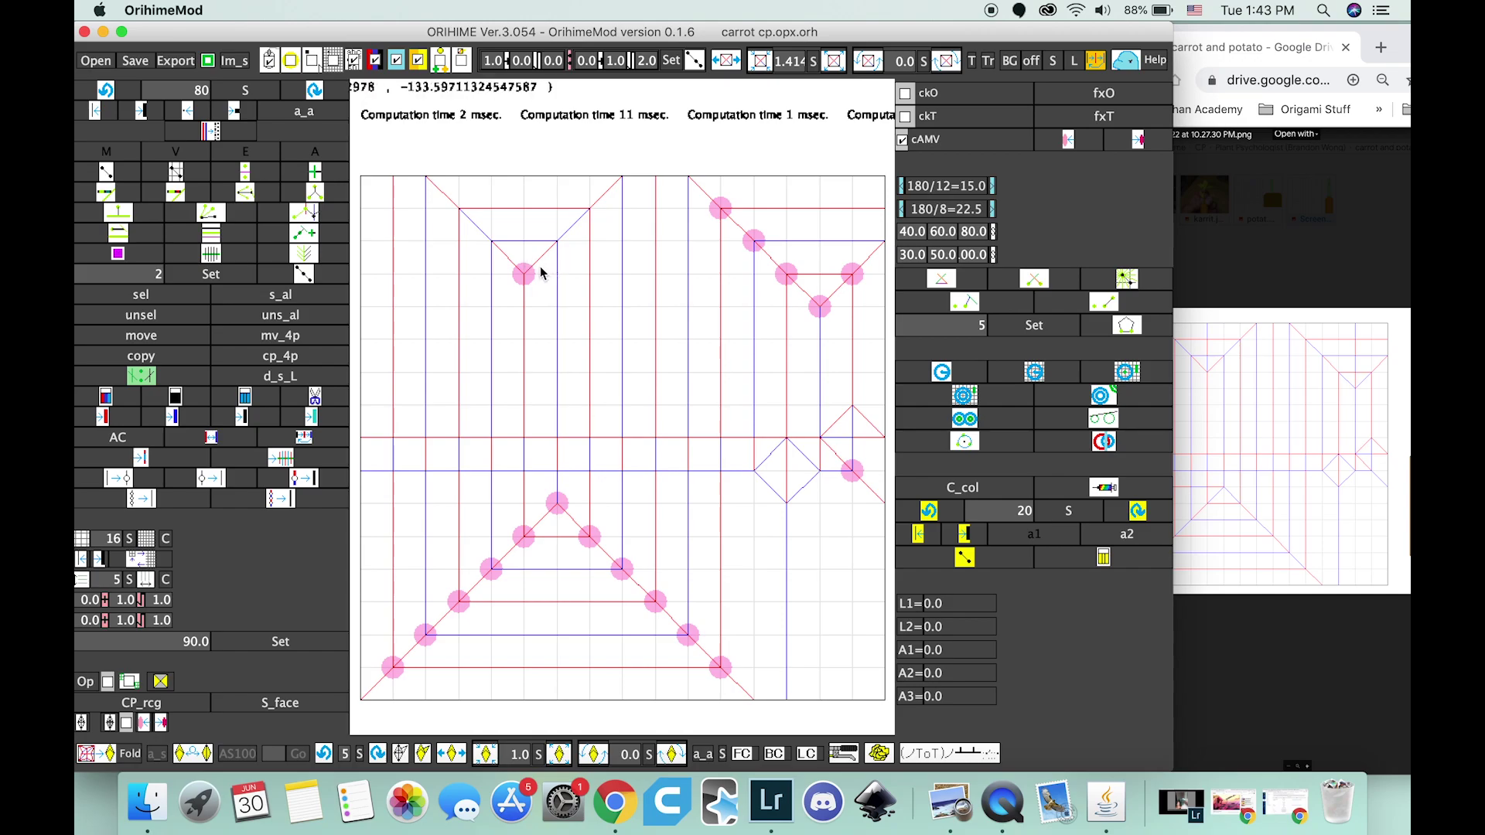
drag(523, 274, 539, 191)
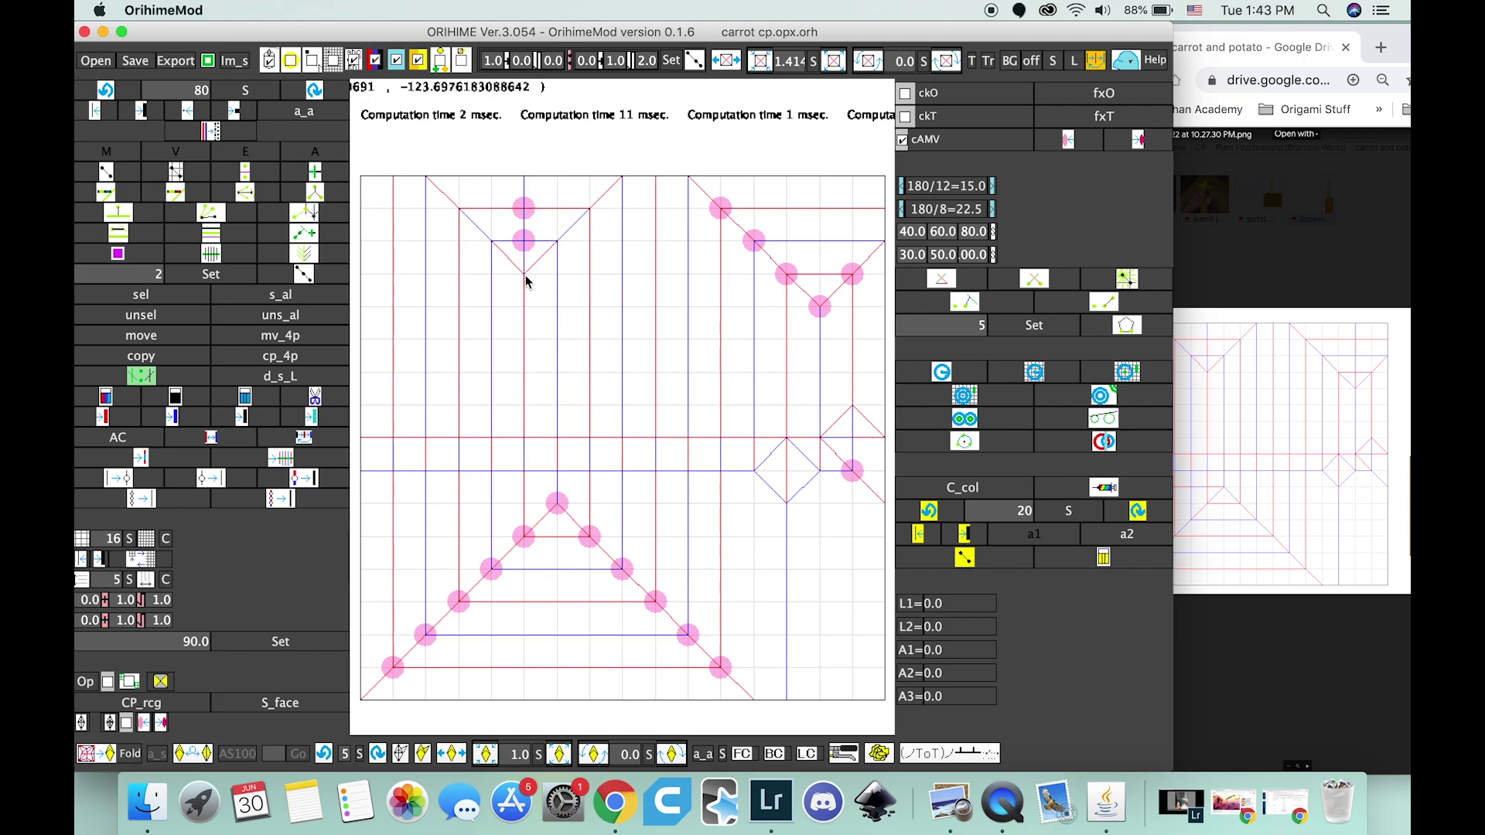
Extend the centre creases of the top-left and top-right flaps upward.
drag(525, 281, 526, 183)
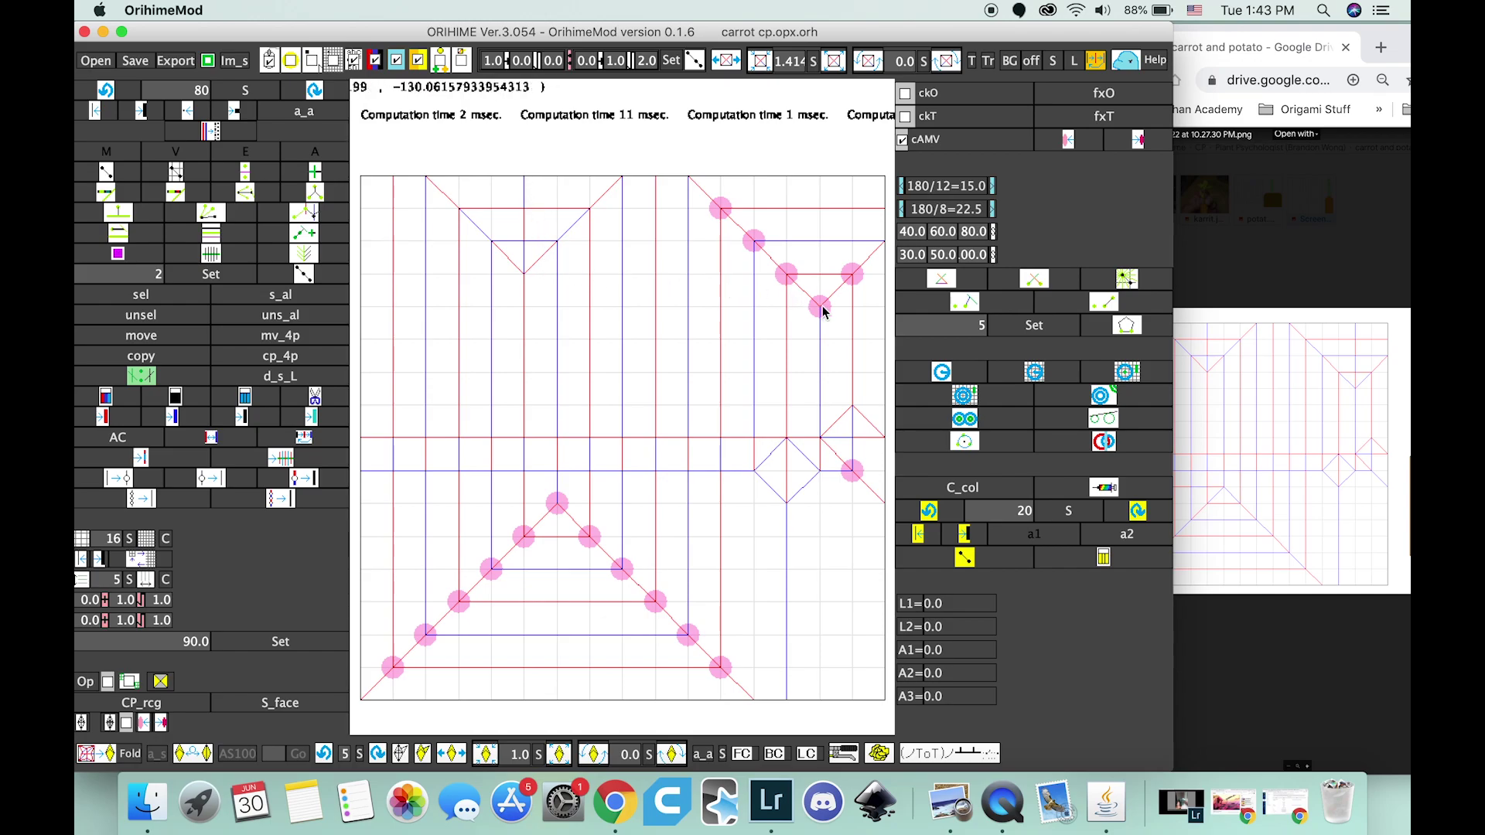
mouse_move(821, 312)
mouse_down()
mouse_move(821, 185)
mouse_move(819, 307)
mouse_up()
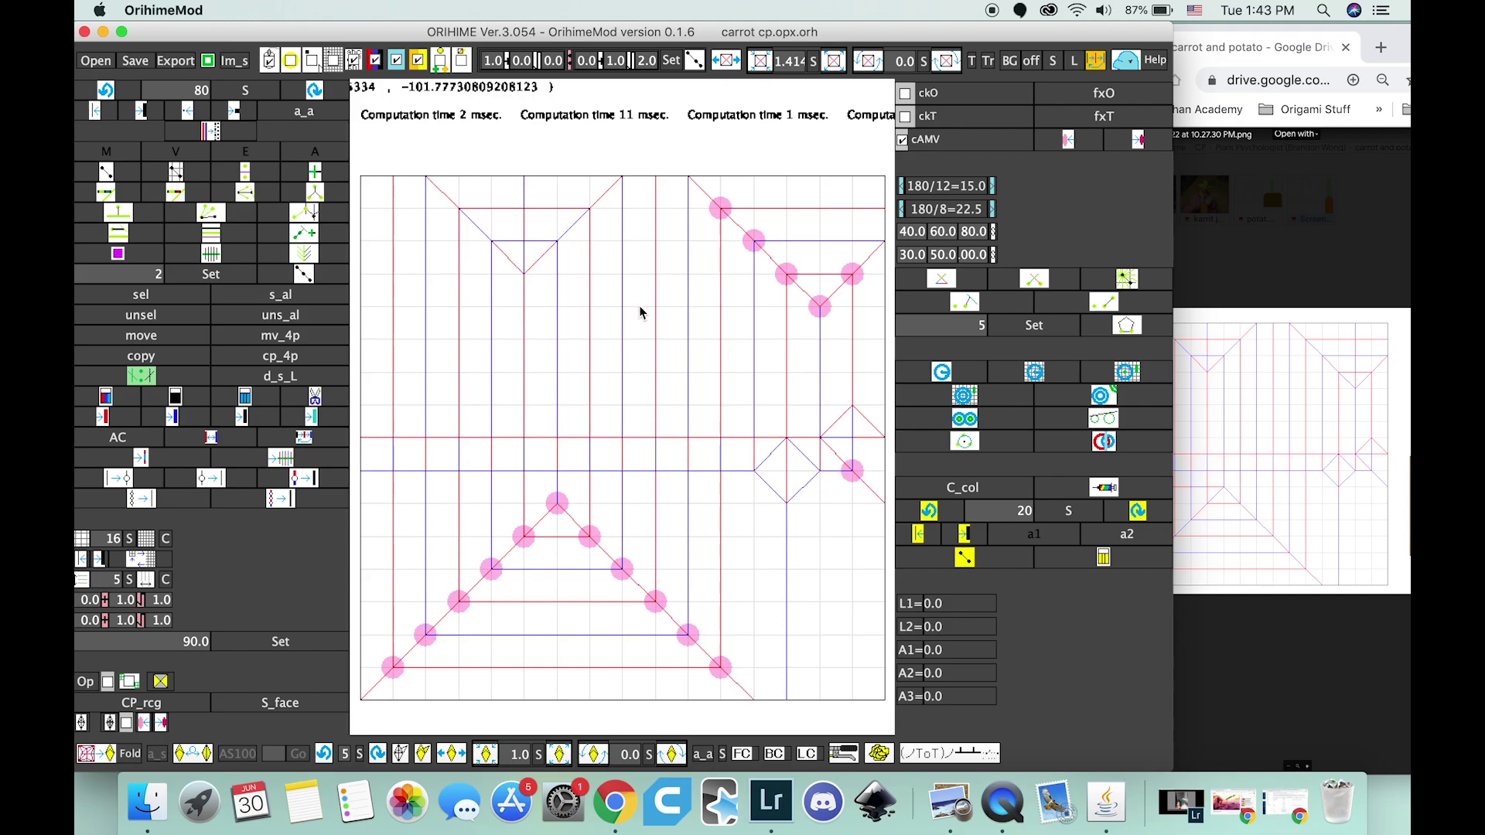
drag(829, 225, 822, 182)
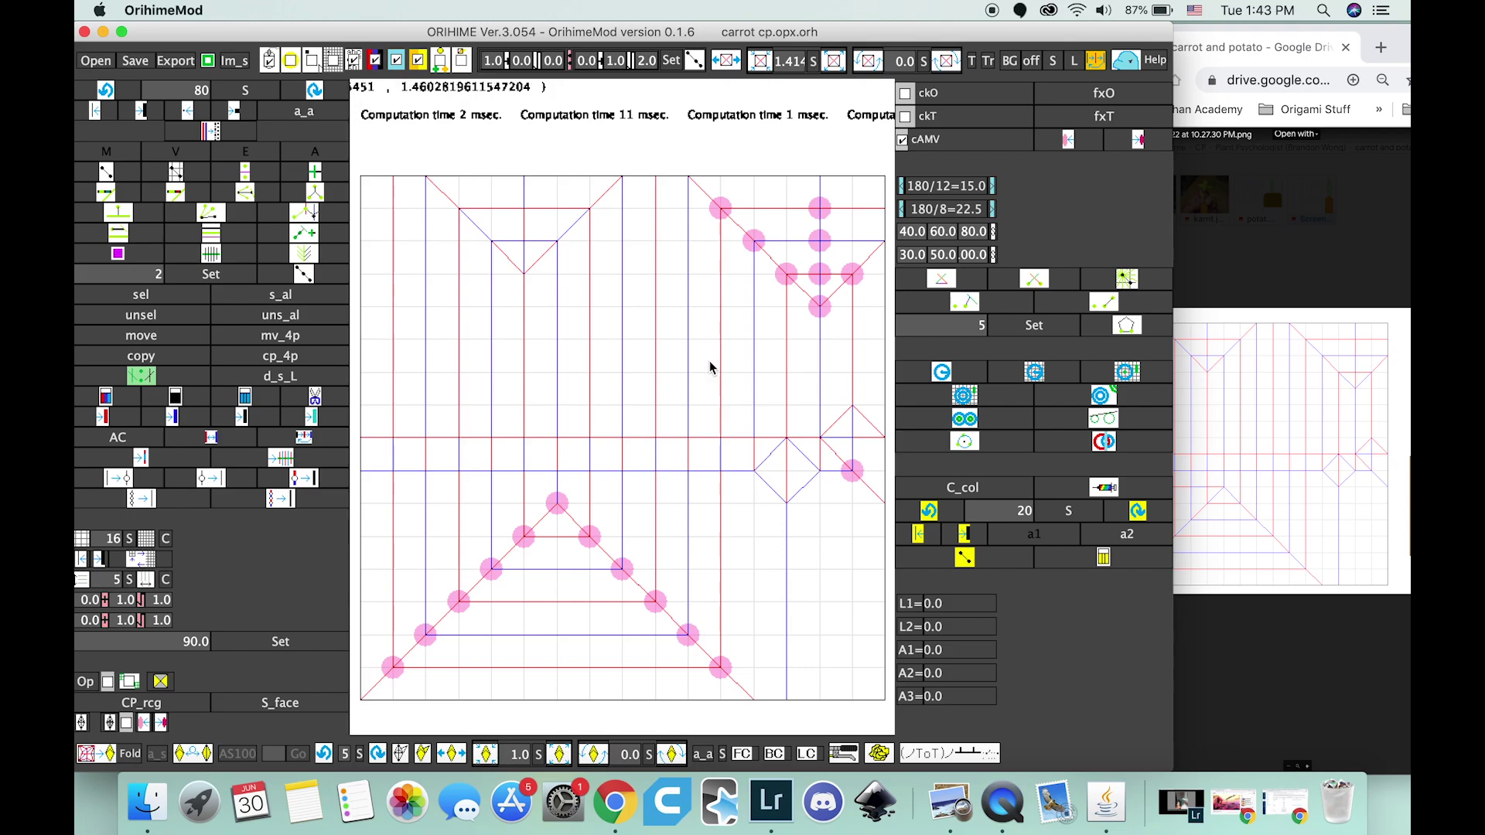
drag(822, 311, 826, 182)
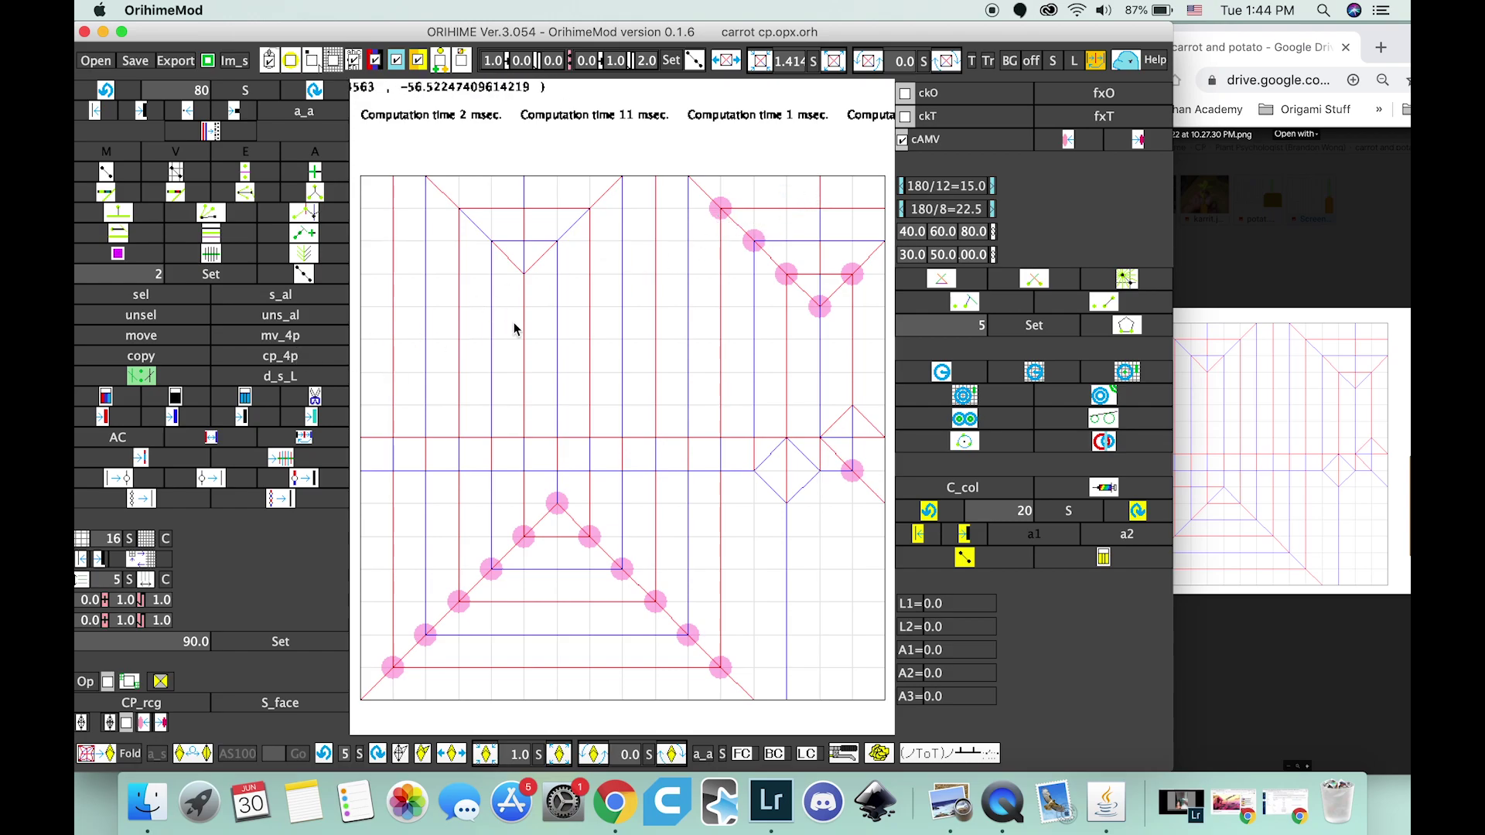
Add a diagonal crease across the right flap and clear its remaining error markers.
click(819, 244)
click(821, 246)
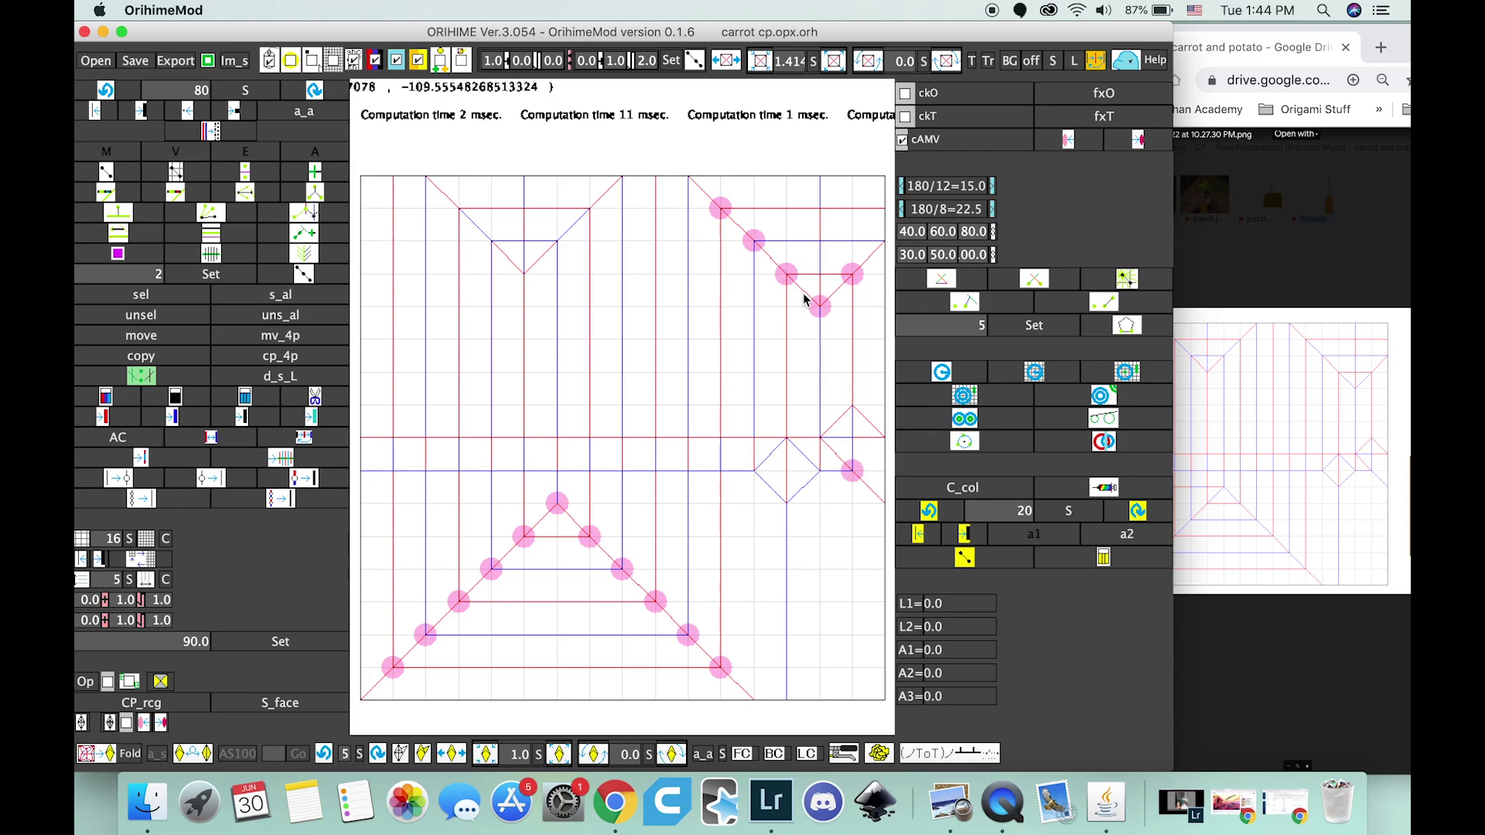
click(757, 234)
drag(795, 292, 841, 298)
click(819, 298)
click(820, 241)
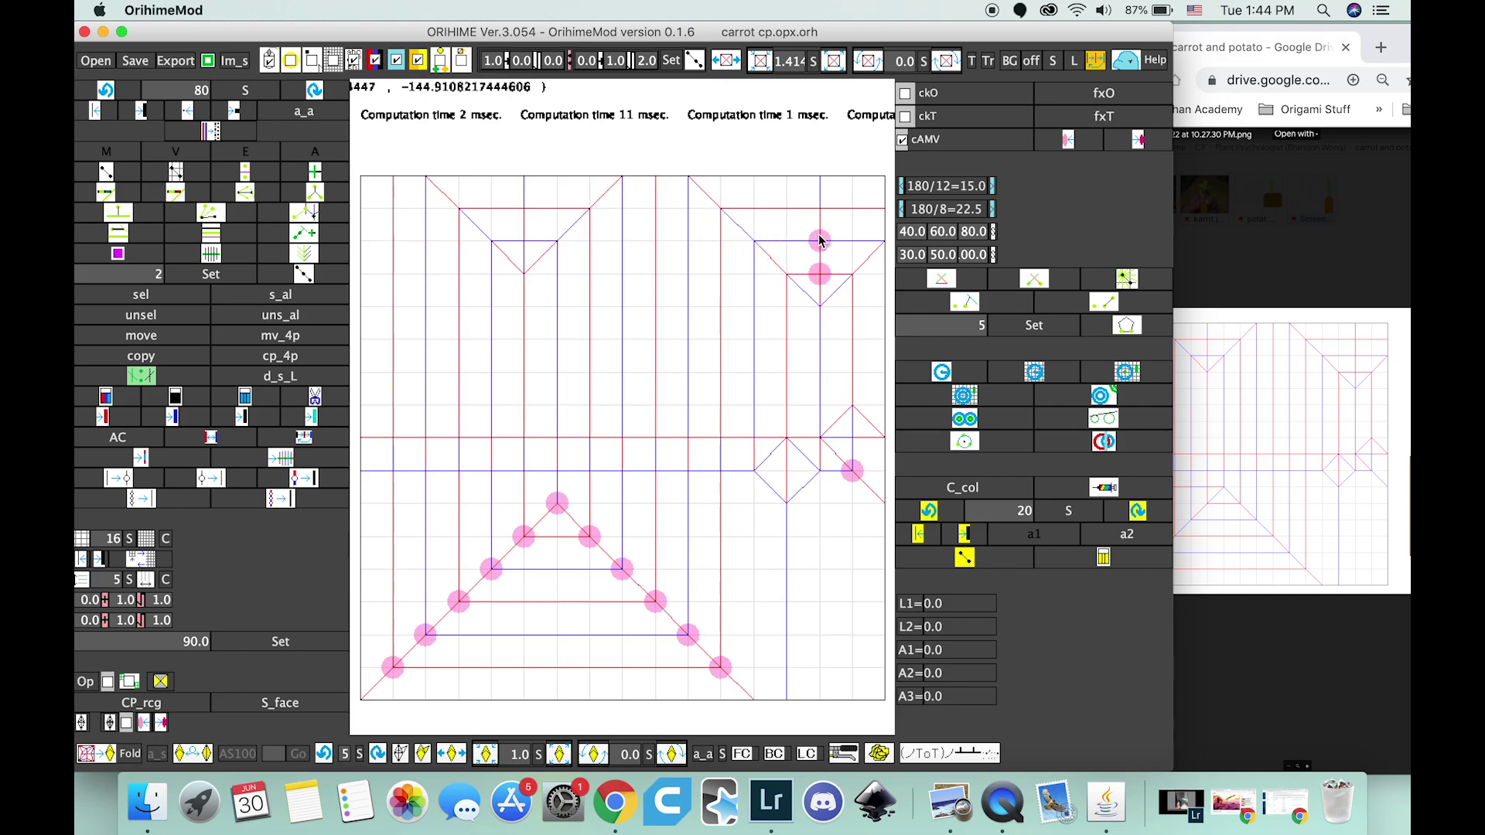
click(820, 240)
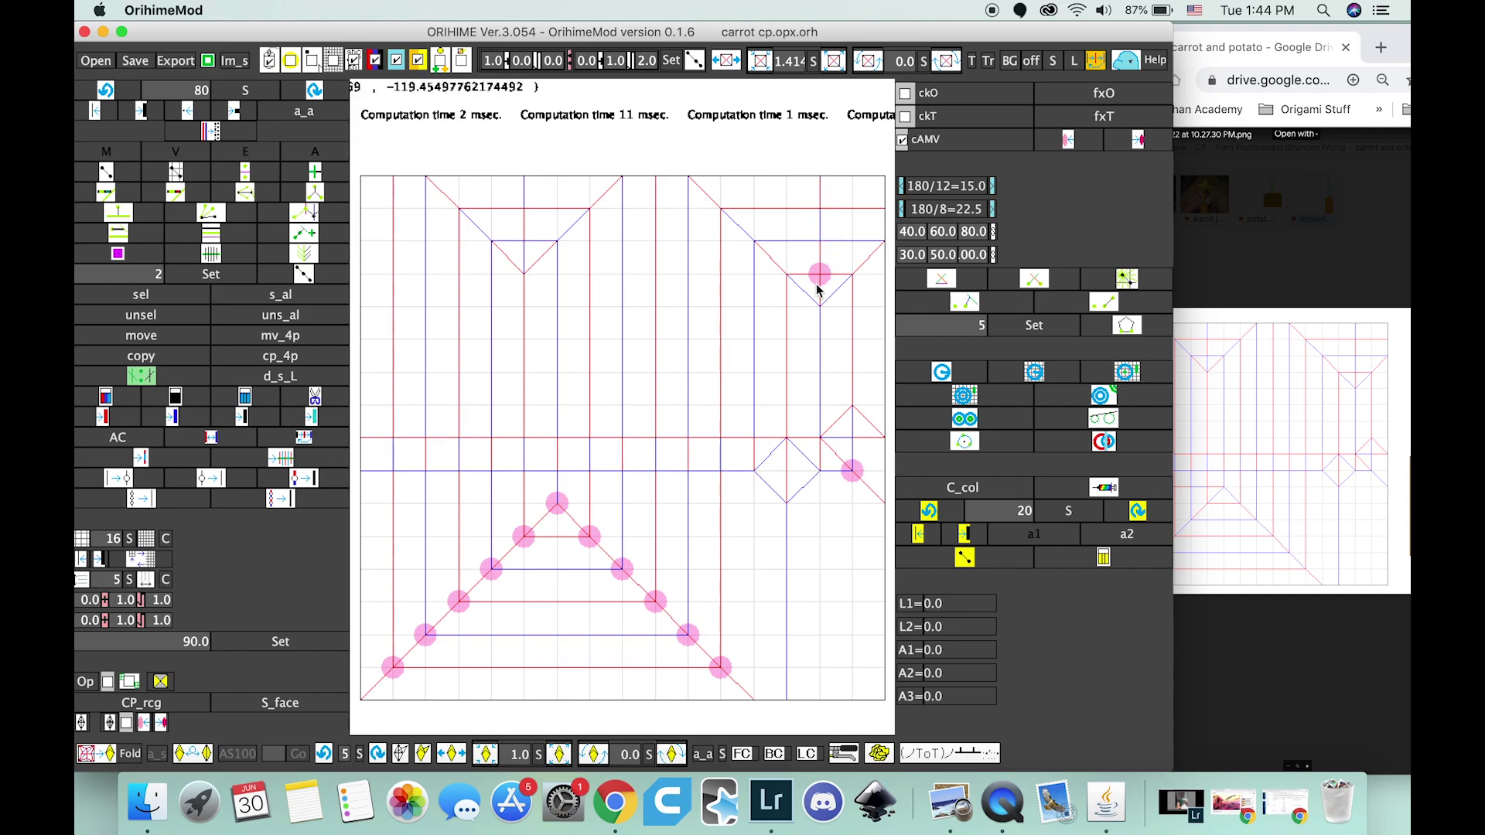
click(820, 240)
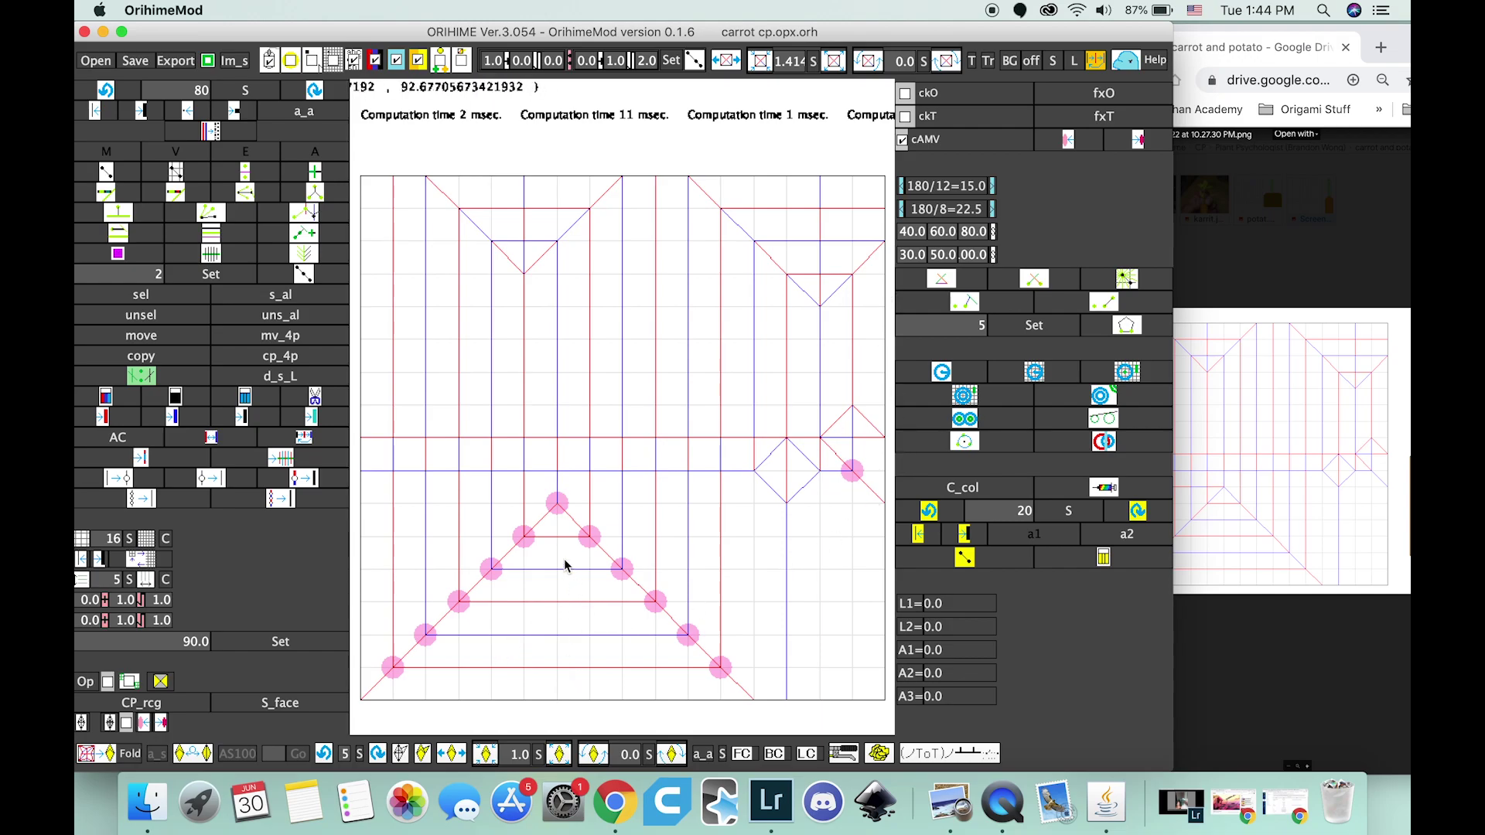
Replace a stray vertical crease with a horizontal mountain crease running left from the triangle apex.
mouse_move(557, 504)
mouse_down()
mouse_move(560, 699)
mouse_move(572, 700)
mouse_up()
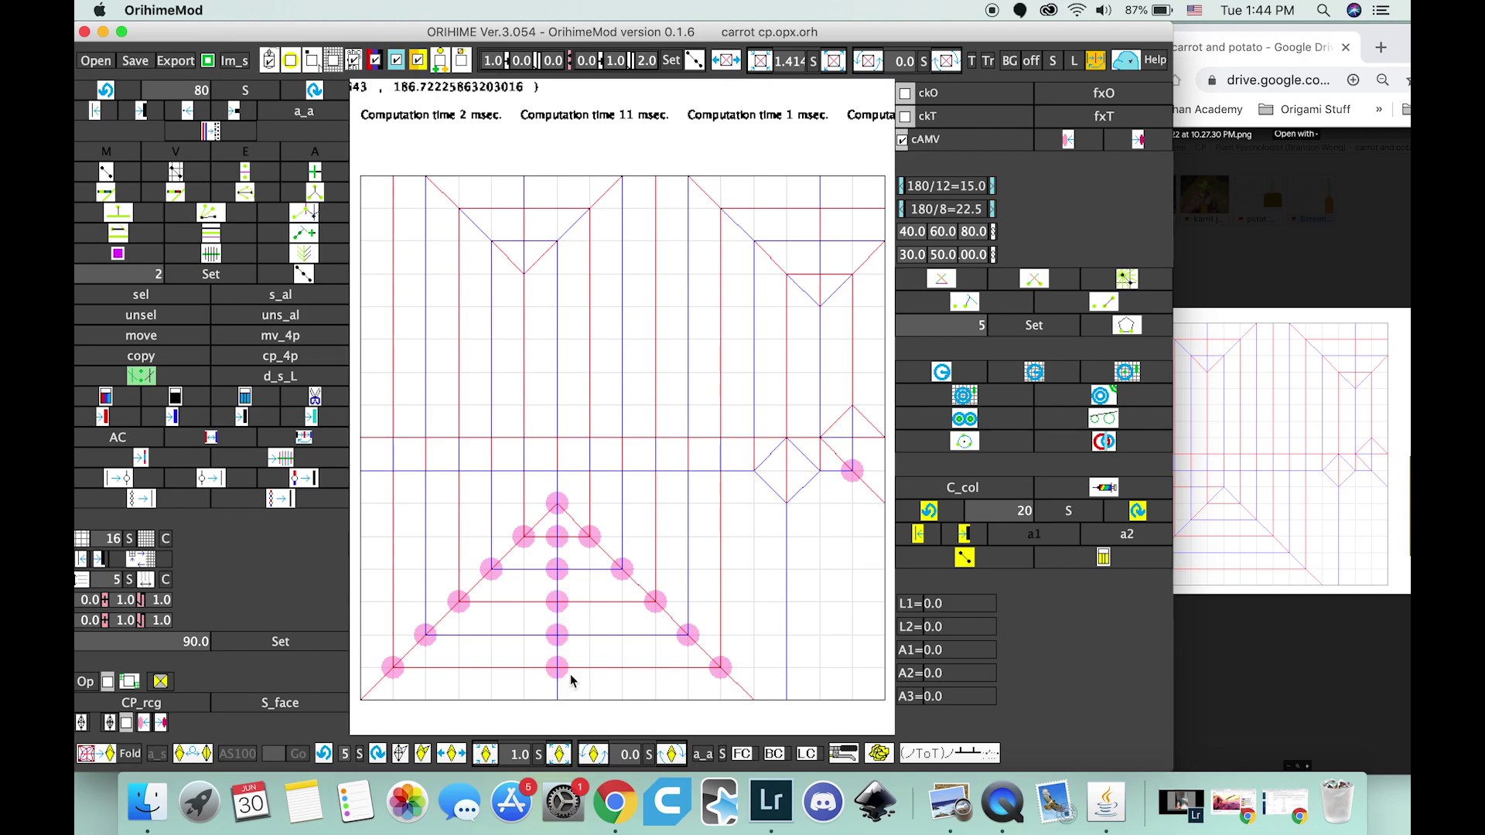
click(108, 92)
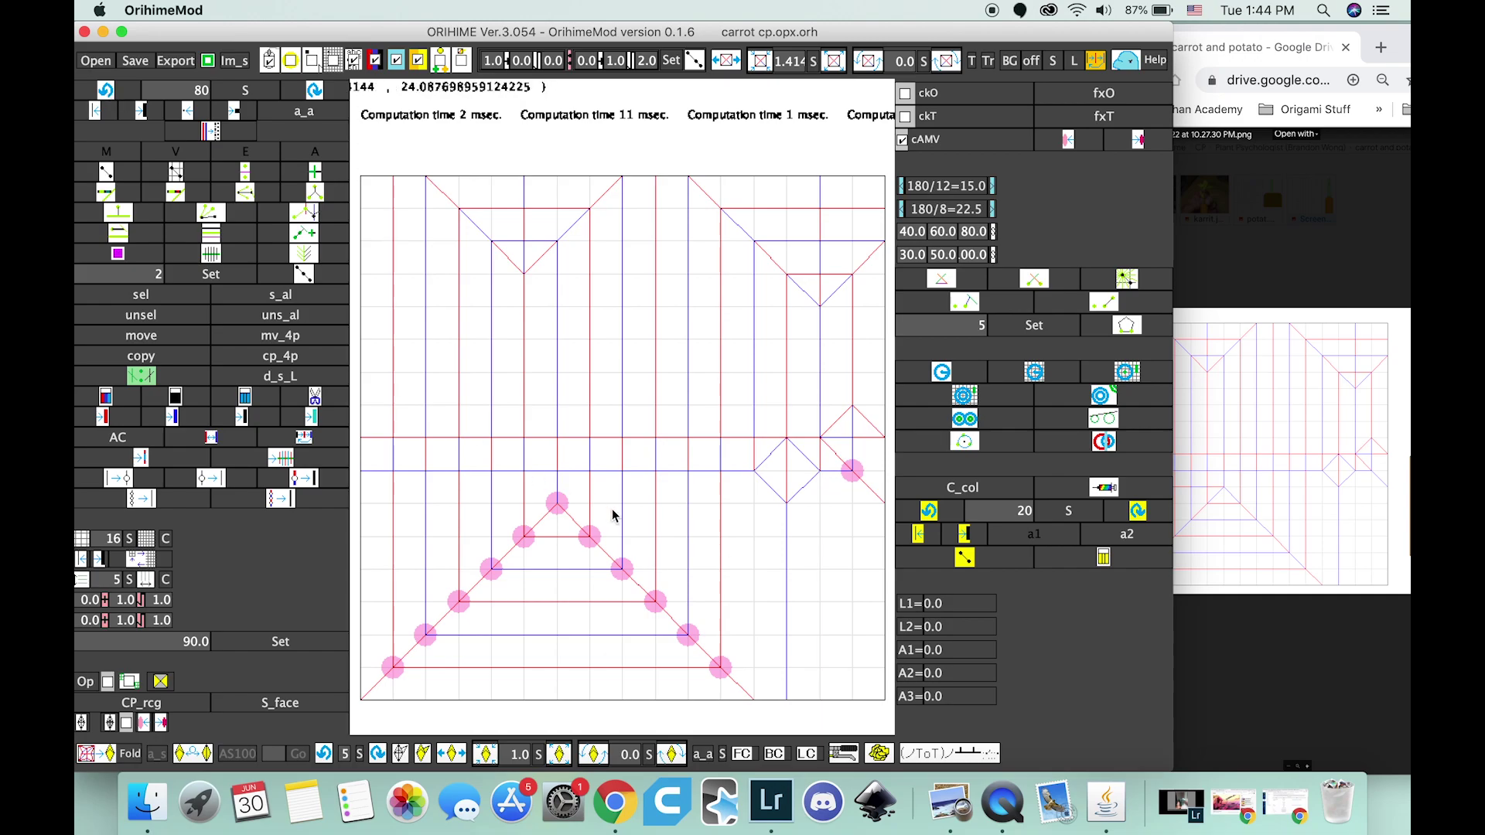
drag(560, 508, 364, 510)
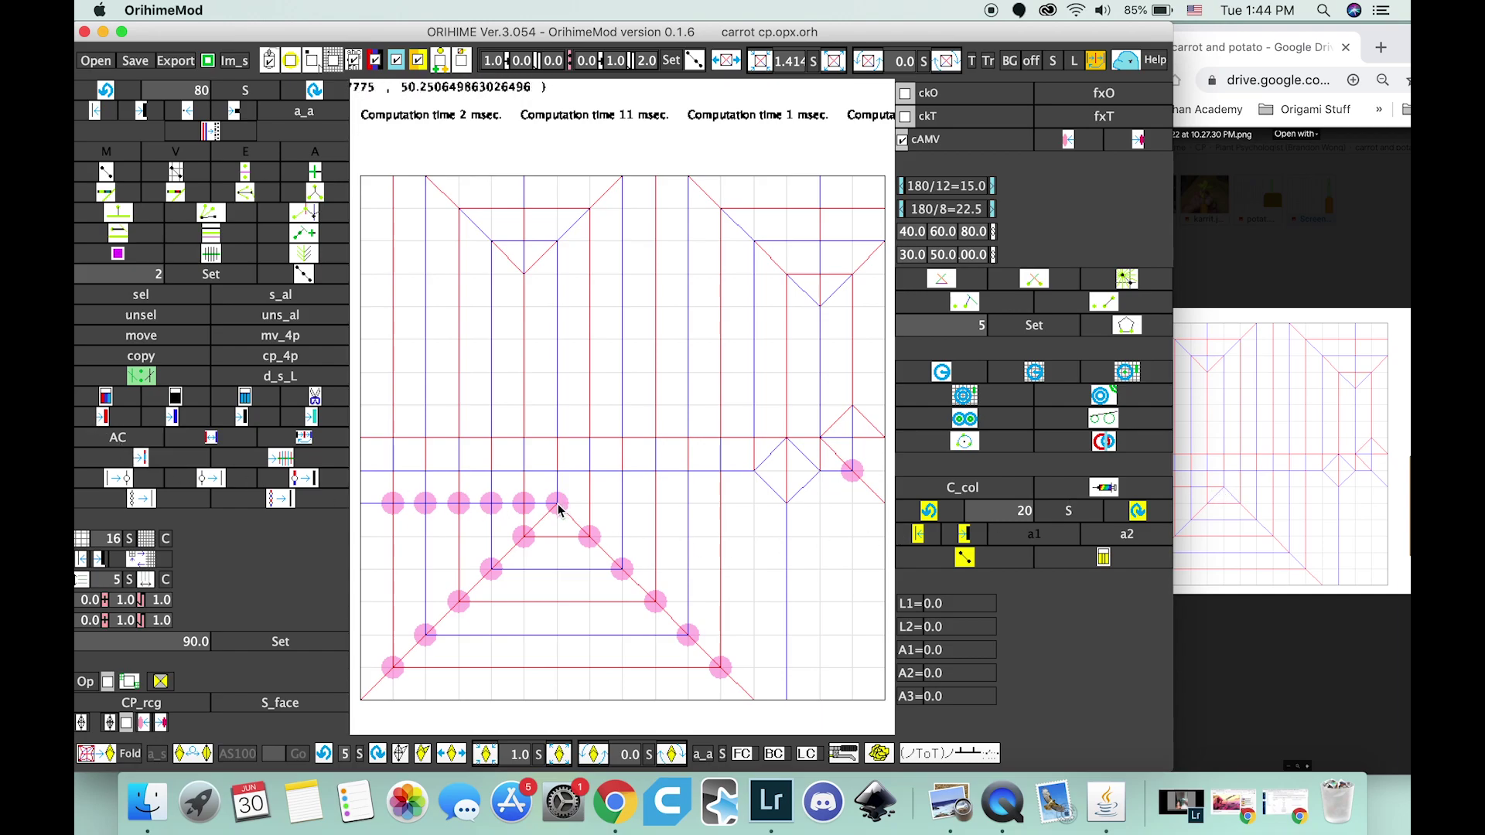
mouse_move(558, 510)
mouse_down()
mouse_move(358, 507)
mouse_move(529, 509)
mouse_up()
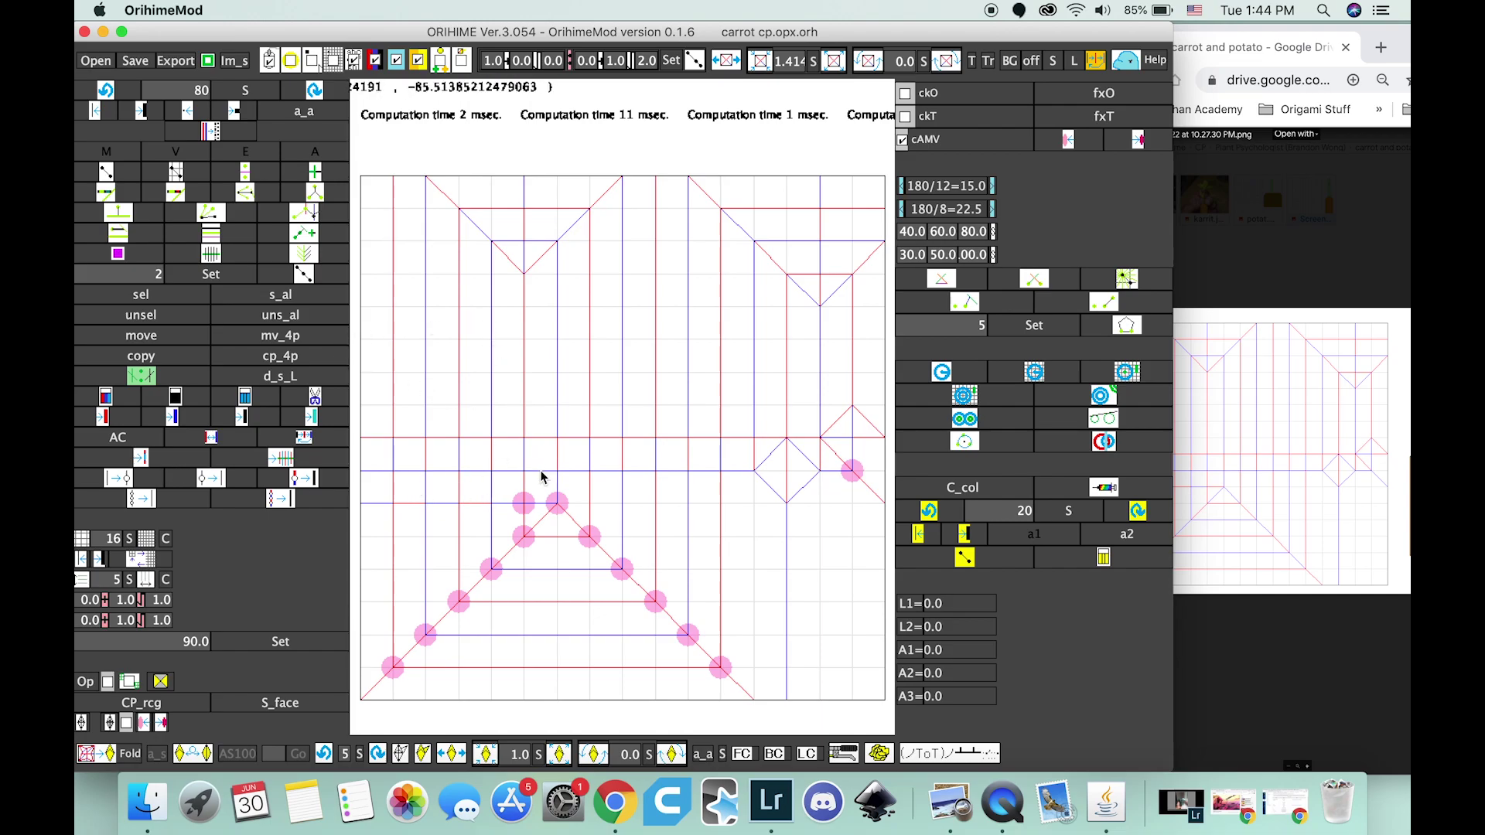
click(536, 512)
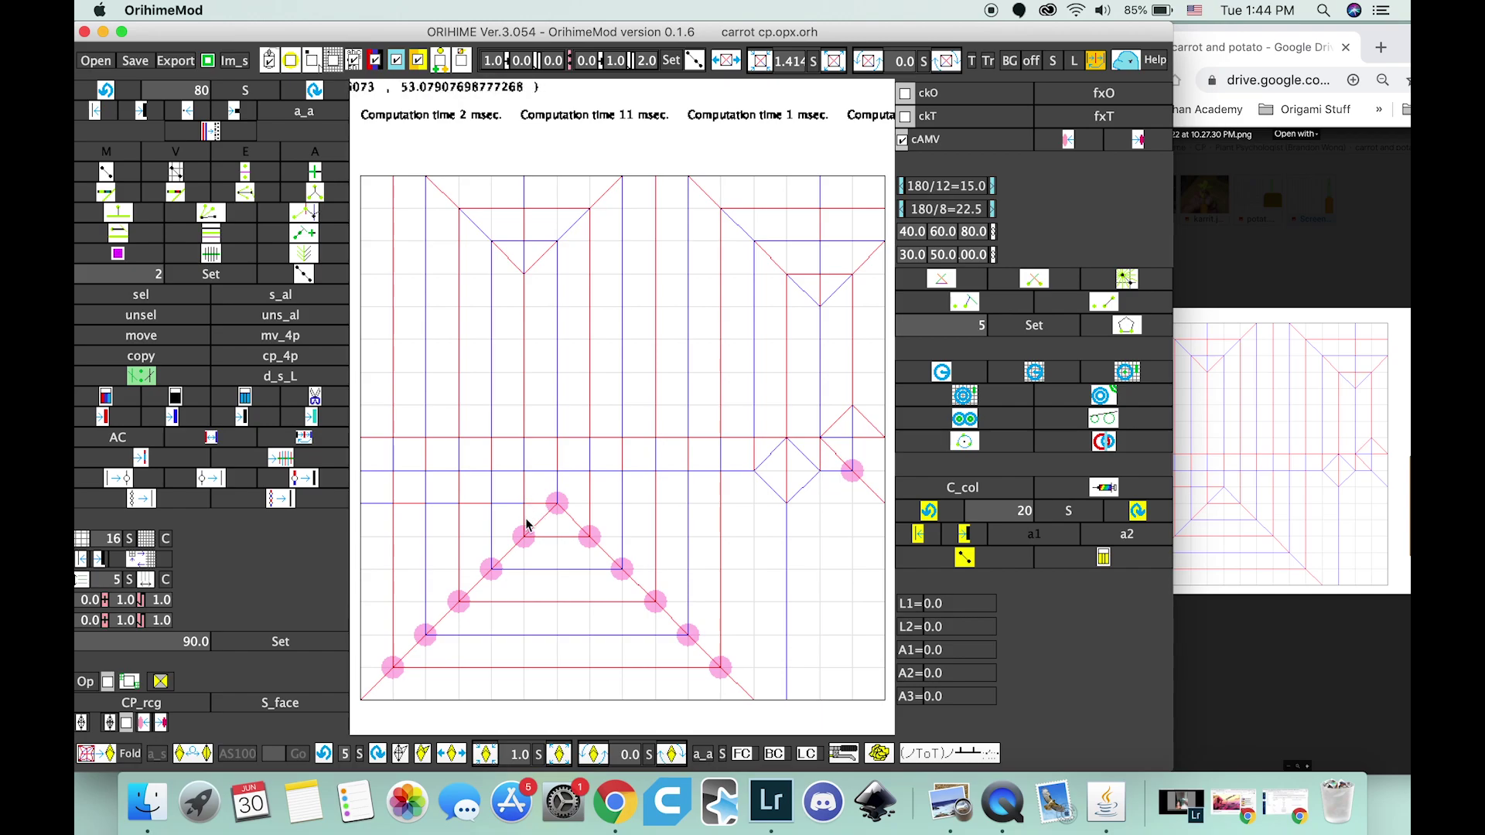
Box-select fixes across the bottom, lower and top rows of the triangle.
drag(408, 648, 703, 650)
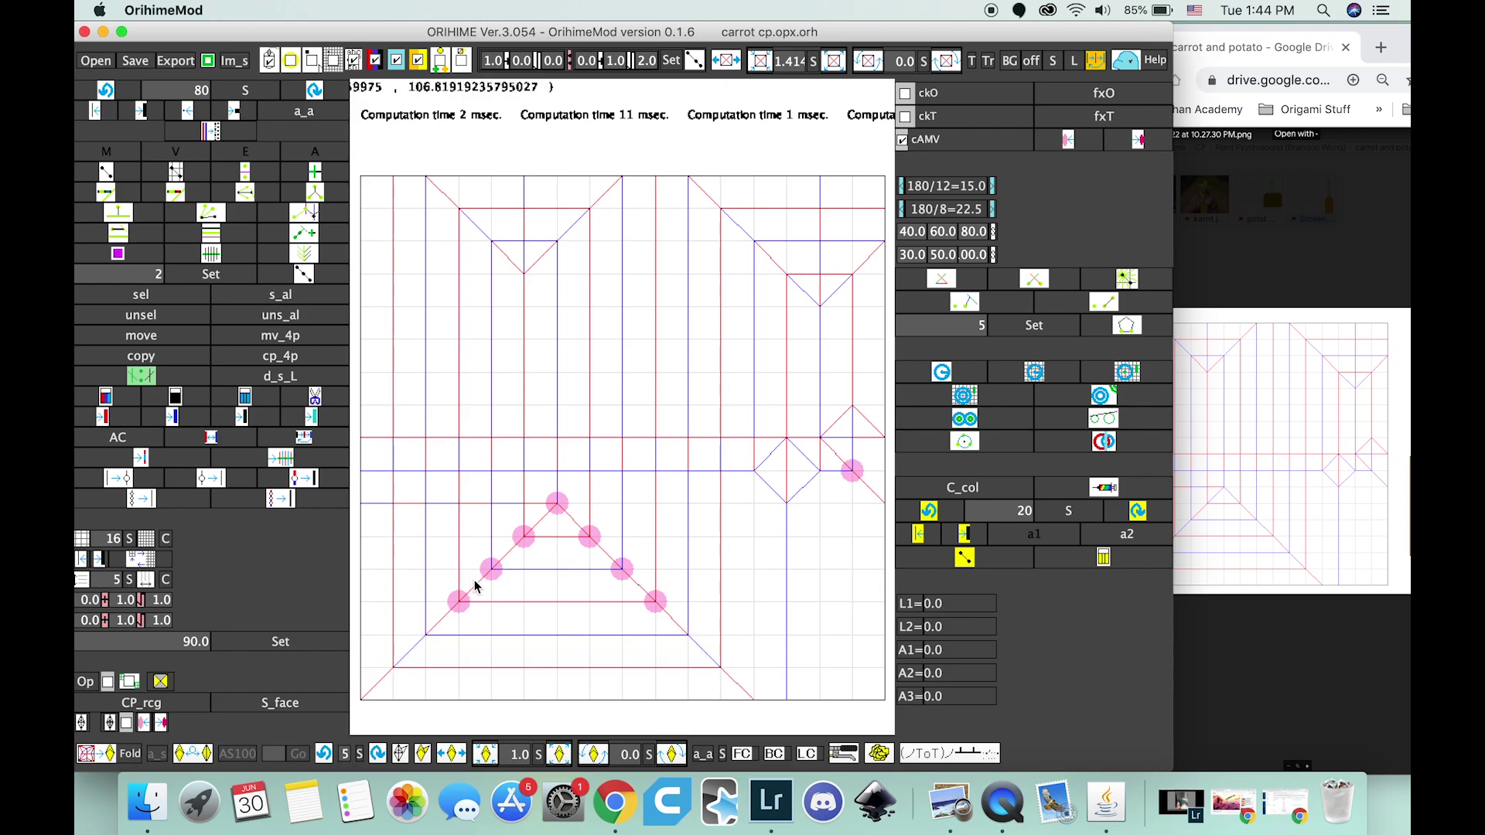
drag(465, 576, 666, 595)
drag(537, 515, 582, 528)
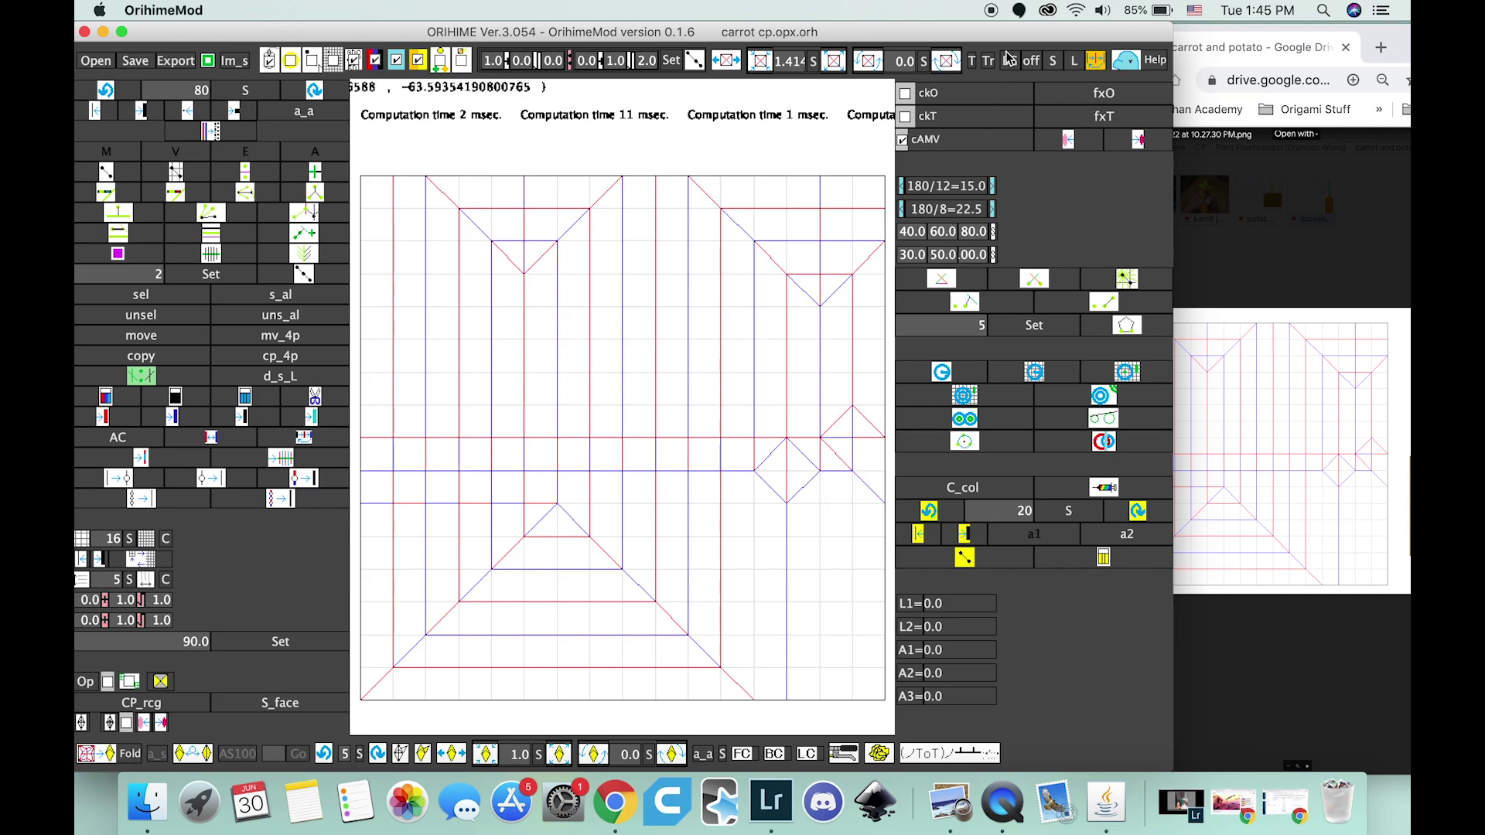
drag(1020, 35, 1021, 39)
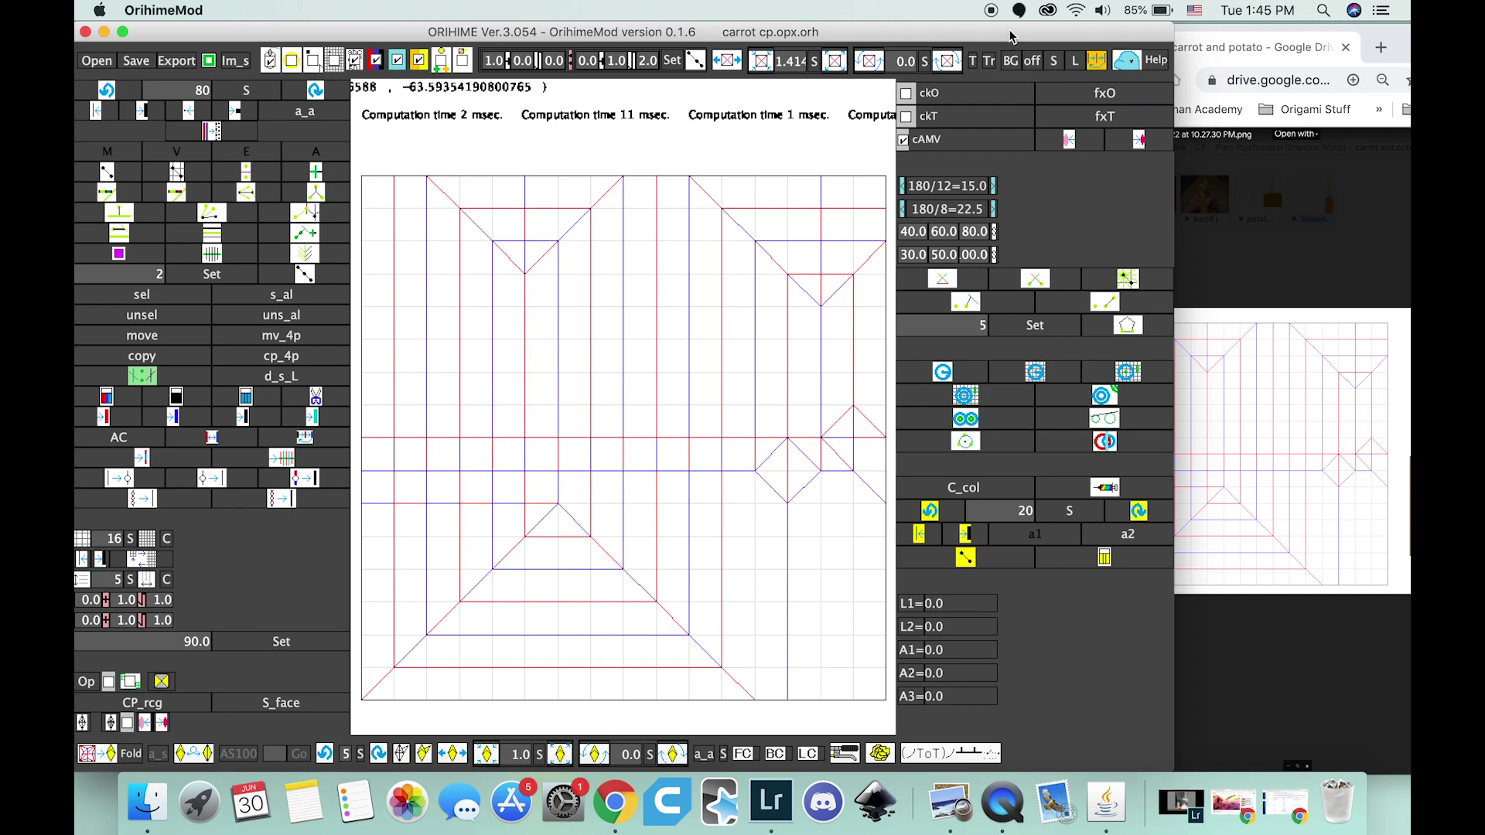
Maximize the window, fold the pattern, and set the folded figure's back colour to orange.
double_click(946, 35)
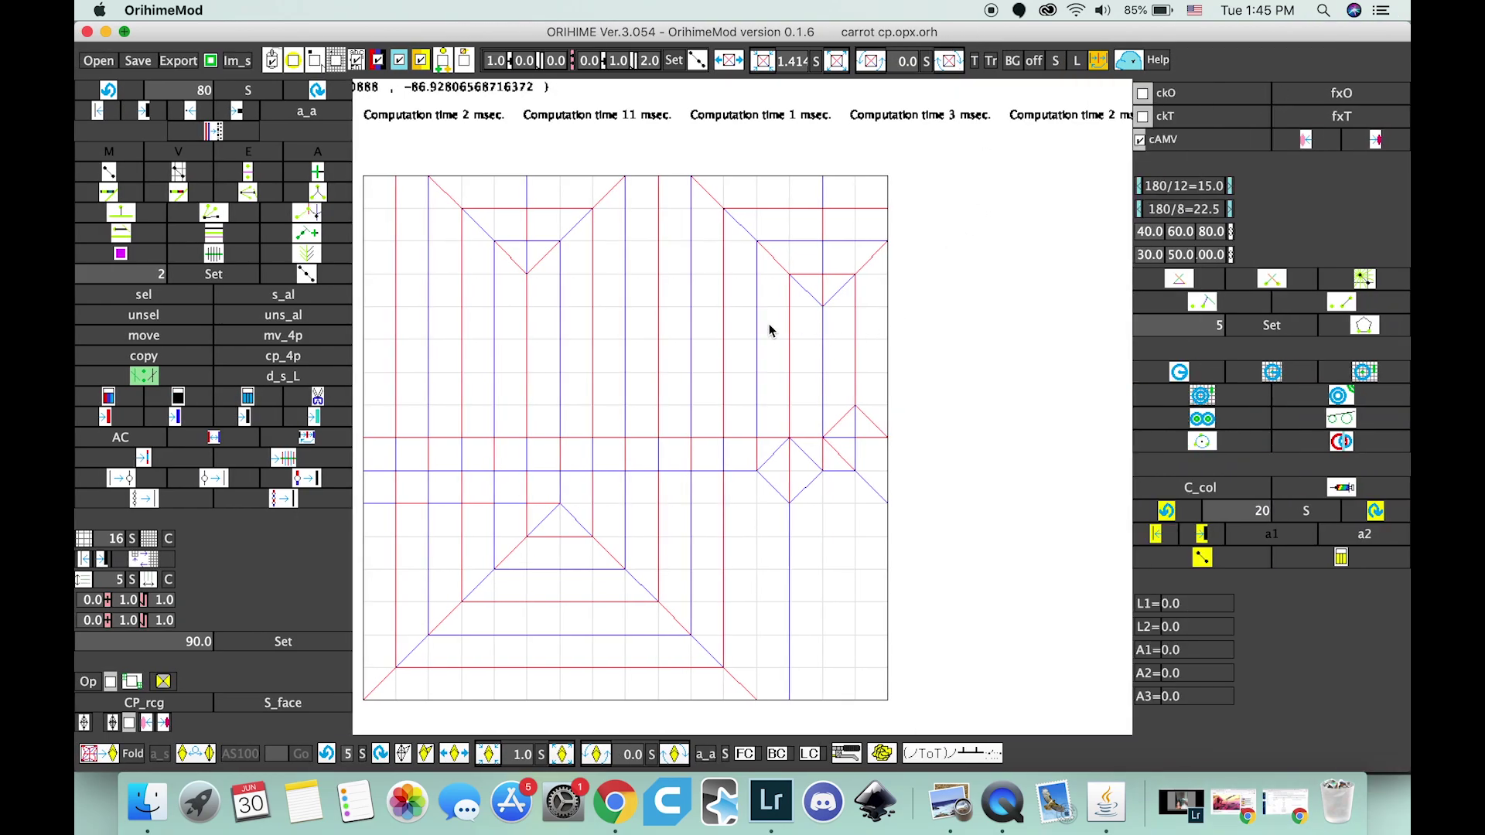
click(112, 755)
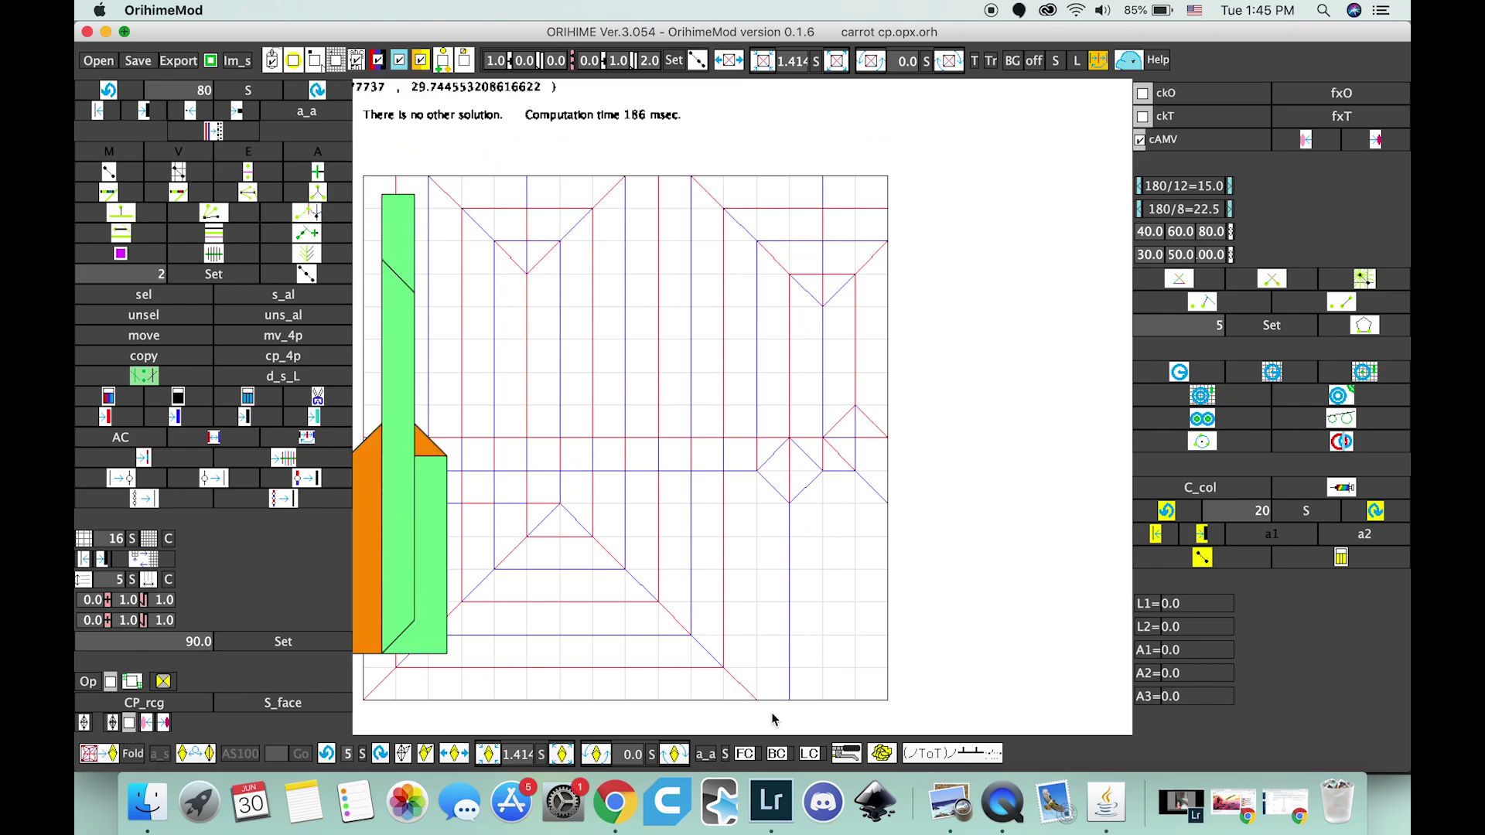
click(777, 754)
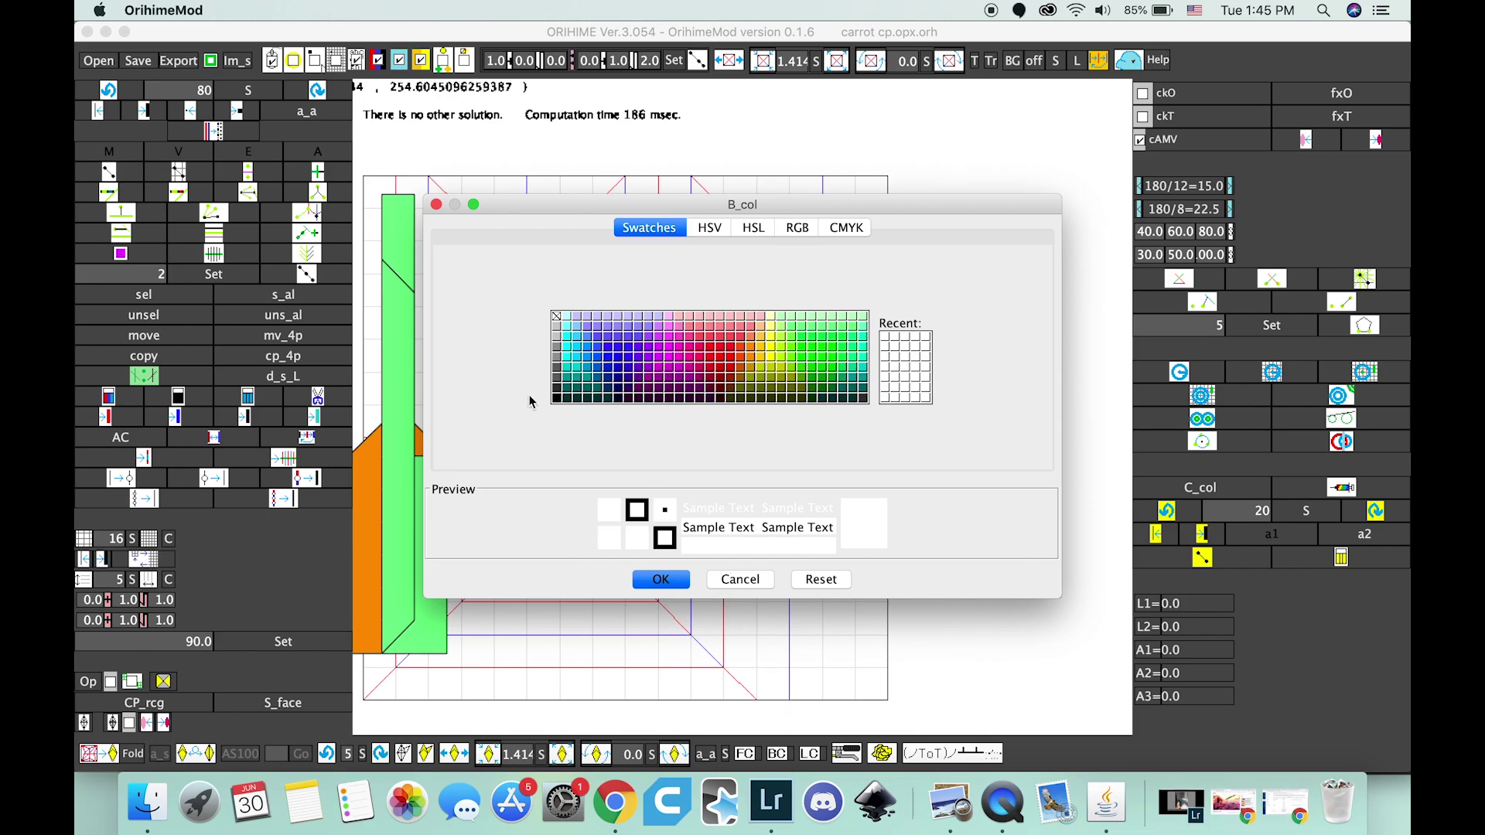
click(675, 585)
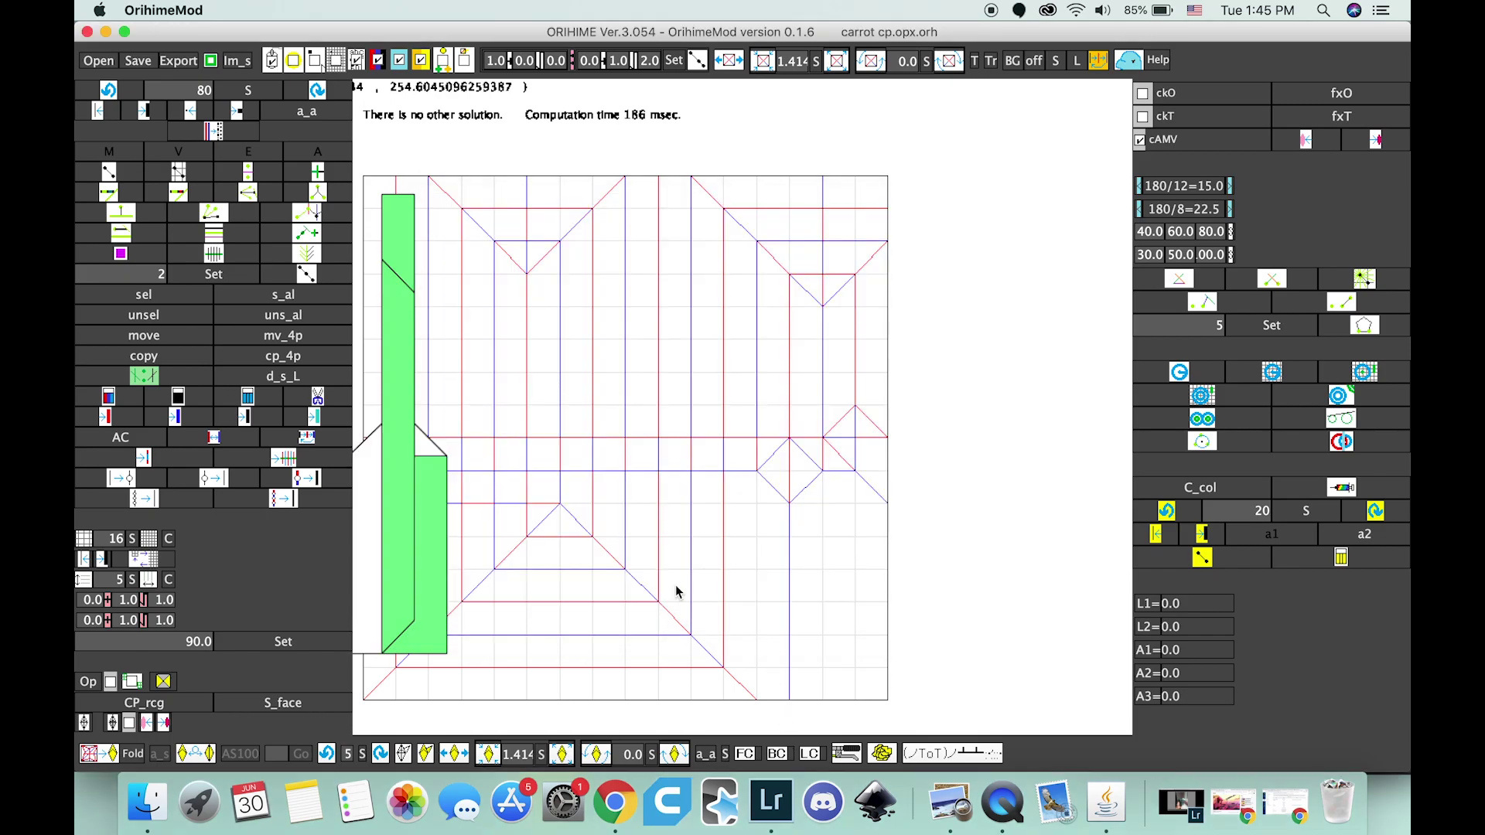
click(778, 754)
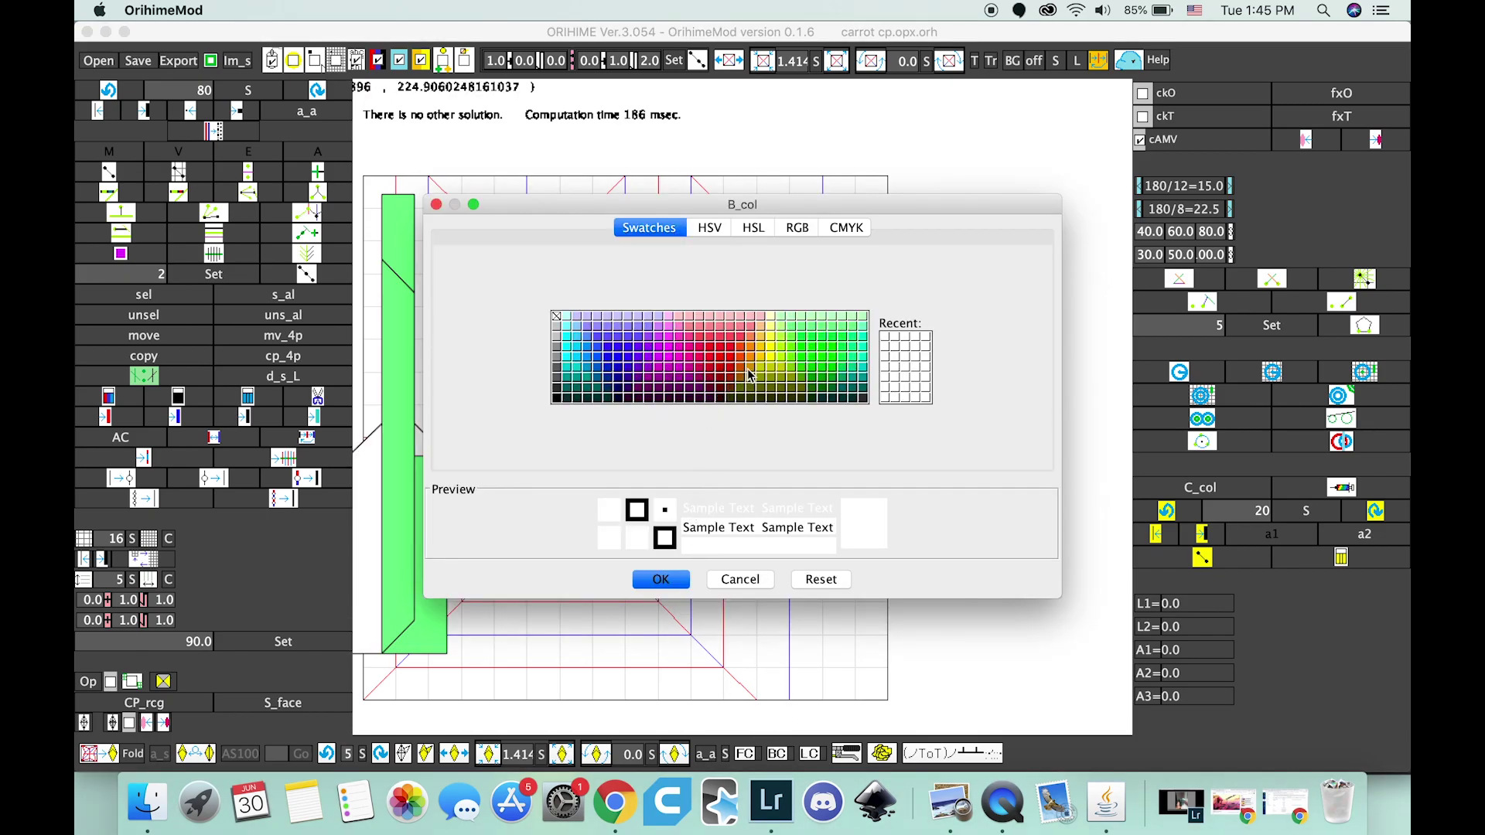
click(749, 375)
click(679, 580)
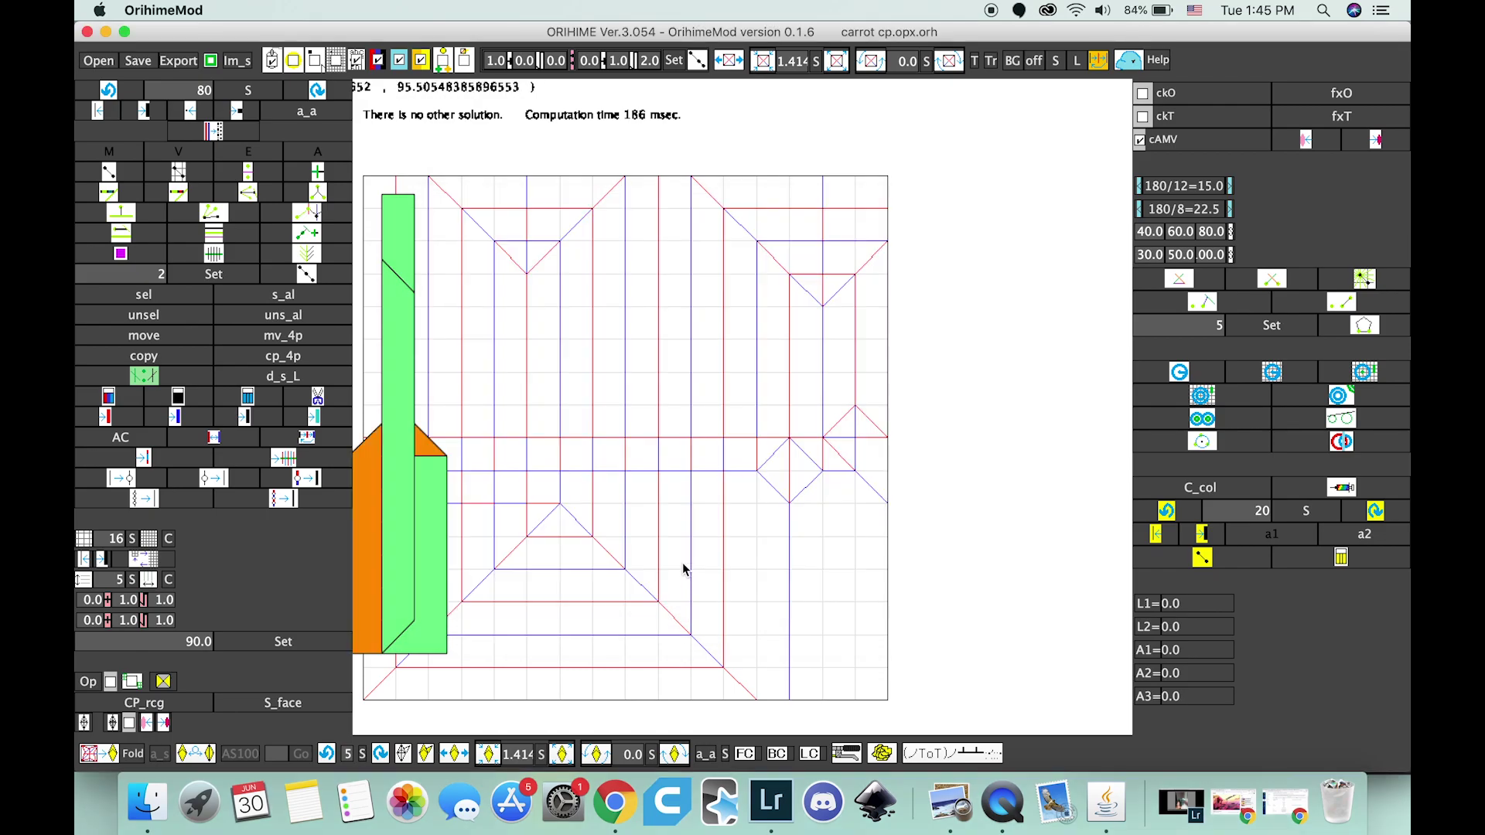
Recompute the folded carrot and move its preview to the right of the pattern.
click(184, 759)
drag(433, 630, 985, 558)
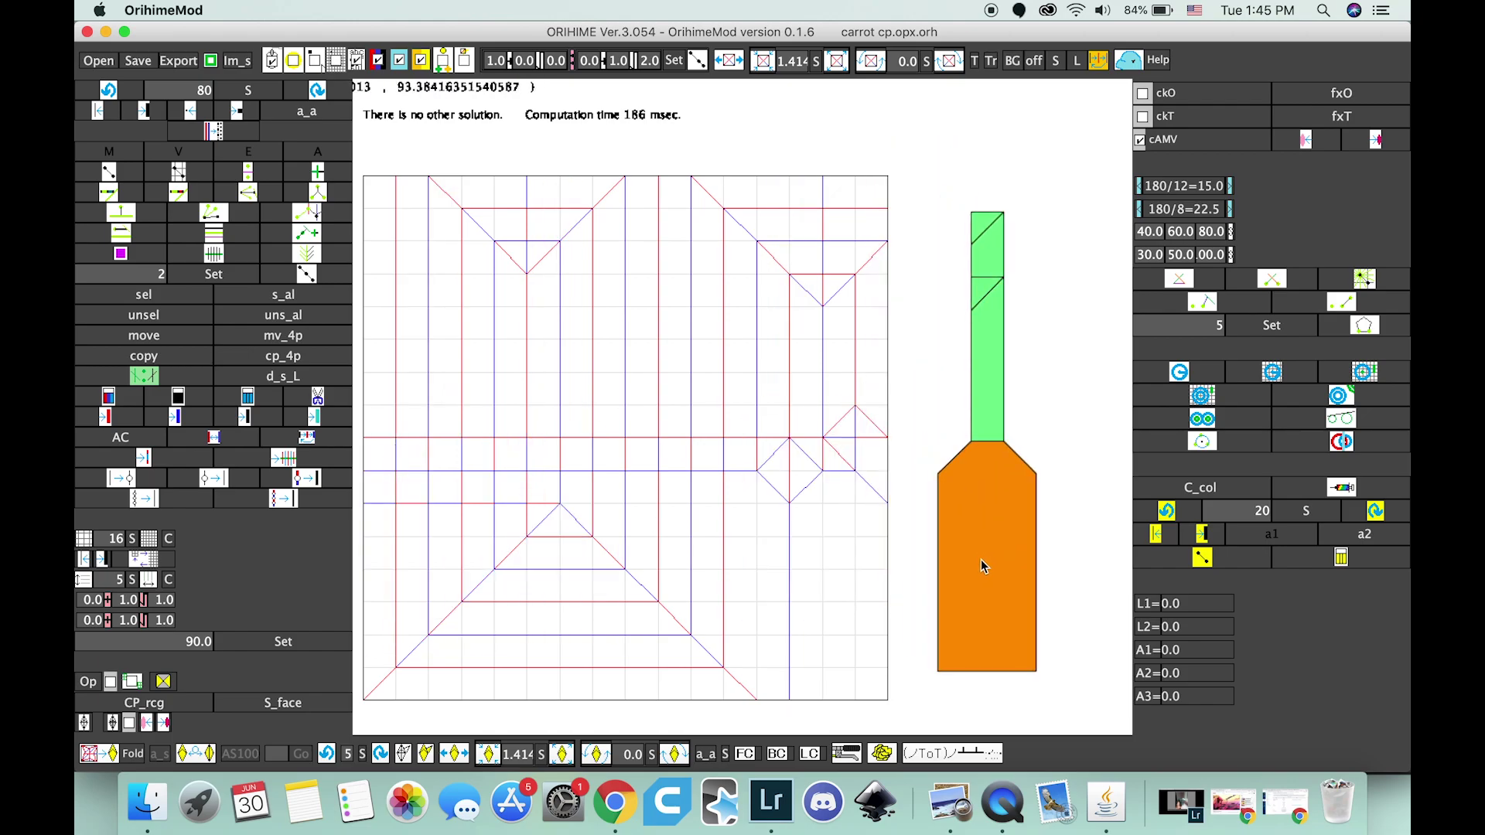
key(ctrl+Up)
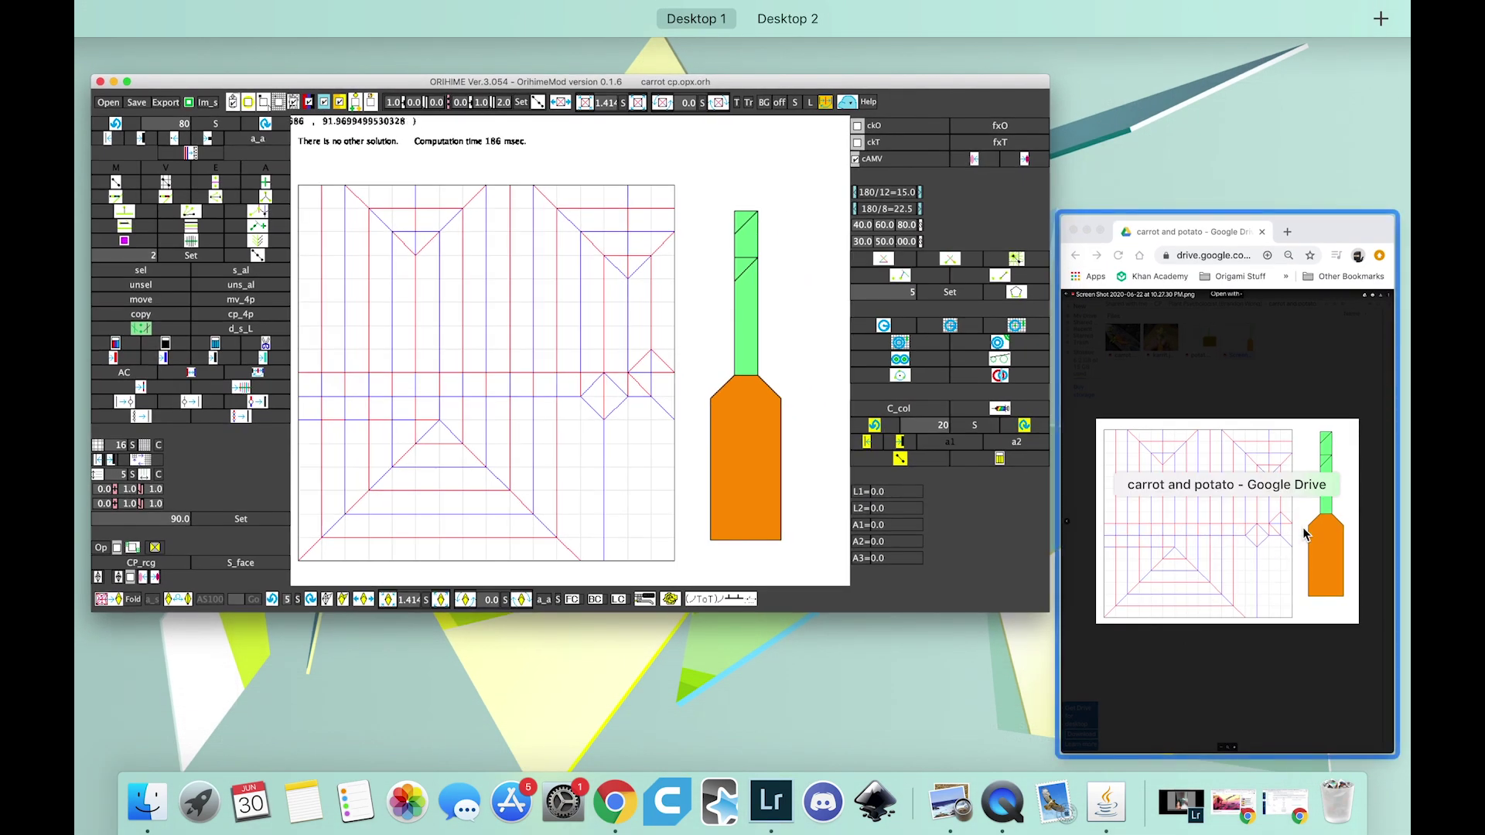
Bring the Chrome window with the carrot and potato image in Google Drive to the front.
click(1304, 532)
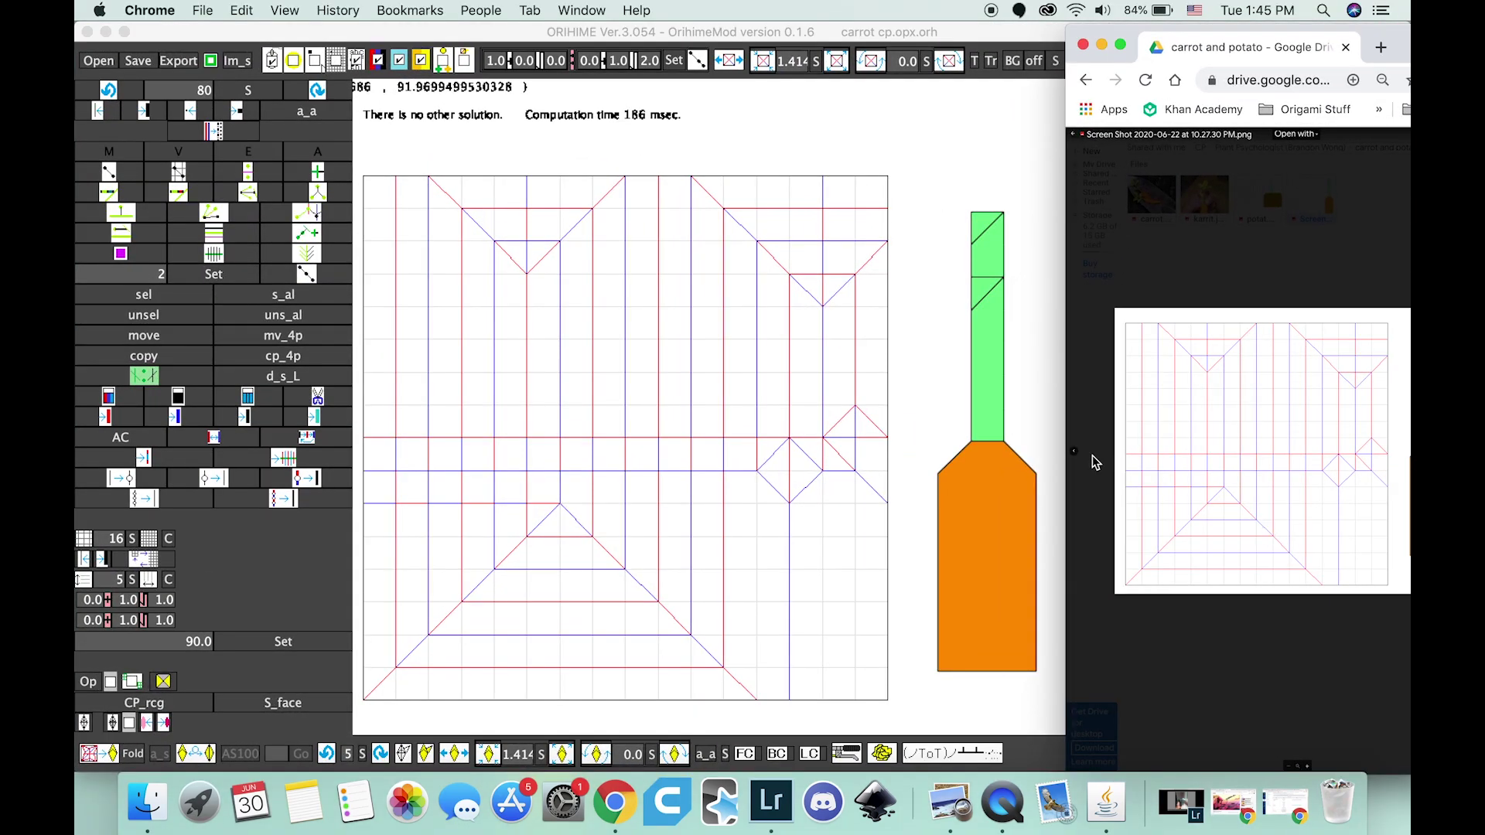